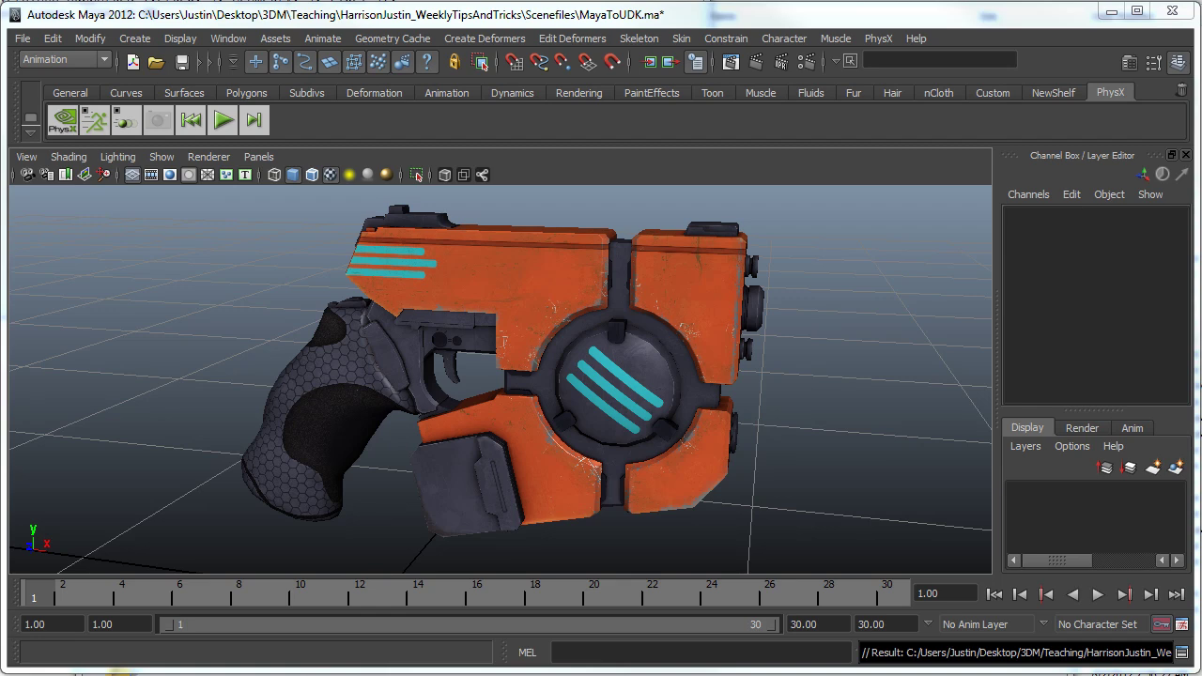
# Select the pistol_LP_Object002 mesh and switch to the Move tool
pyautogui.keyDown('alt'); pyautogui.moveTo(855, 292); pyautogui.dragTo(768, 303); pyautogui.keyUp('alt')
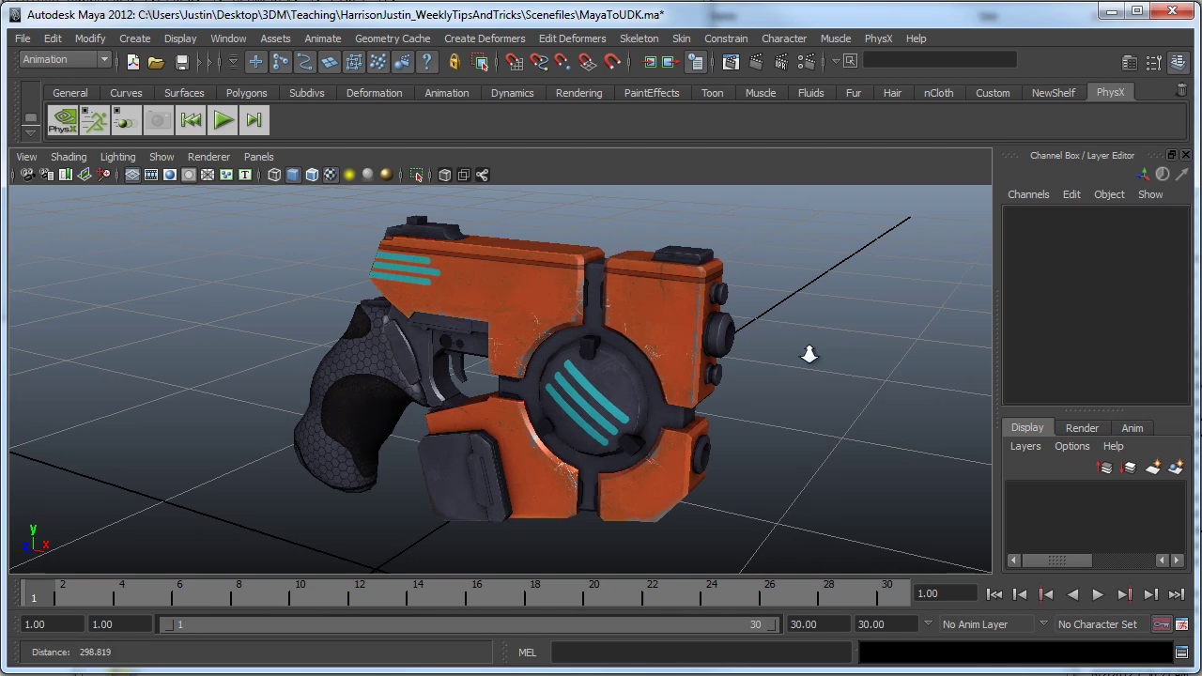
pyautogui.keyDown('alt'); pyautogui.moveTo(797, 351); pyautogui.dragTo(713, 376, button='right'); pyautogui.keyUp('alt')
pyautogui.click(674, 458)
pyautogui.moveTo(711, 472)
pyautogui.keyDown('alt'); pyautogui.mouseDown()
pyautogui.moveTo(777, 385)
pyautogui.moveTo(721, 413)
pyautogui.mouseUp(); pyautogui.keyUp('alt')
pyautogui.press('w')
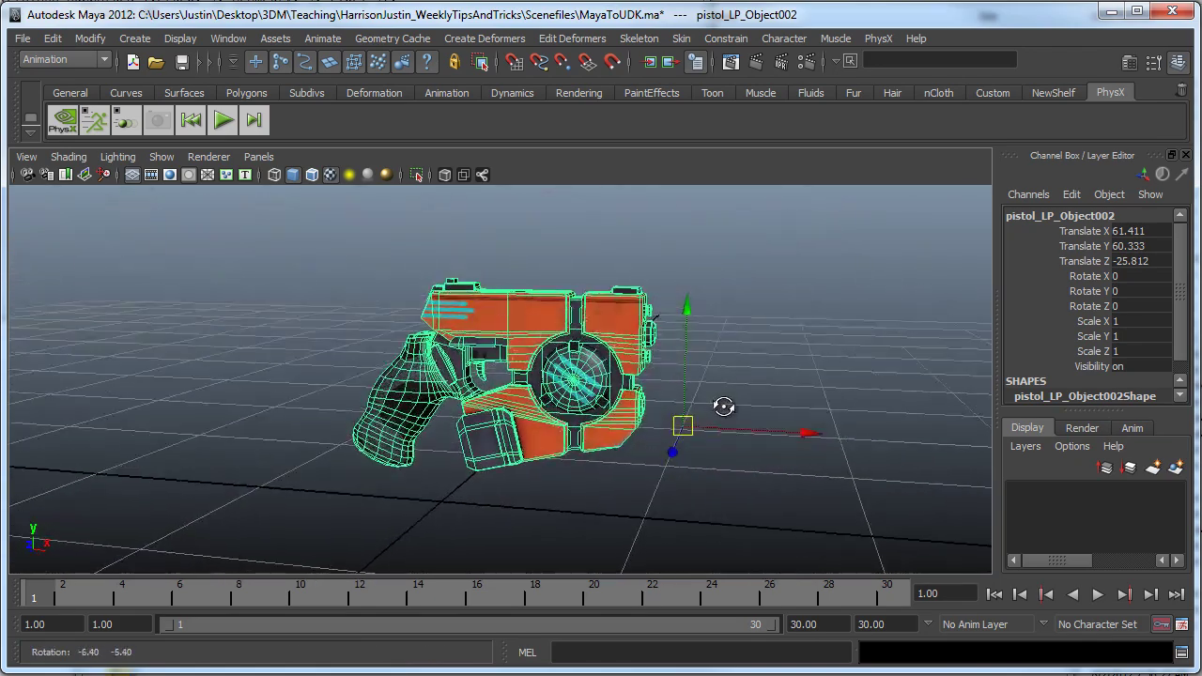
# Move the pistol's pivot from beside the gun onto its body near the trigger
pyautogui.moveTo(606, 406)
pyautogui.keyDown('alt'); pyautogui.mouseDown()
pyautogui.moveTo(686, 421)
pyautogui.moveTo(716, 457)
pyautogui.moveTo(709, 419)
pyautogui.mouseUp(); pyautogui.keyUp('alt')
pyautogui.keyDown('alt'); pyautogui.moveTo(531, 465); pyautogui.dragTo(550, 470); pyautogui.keyUp('alt')
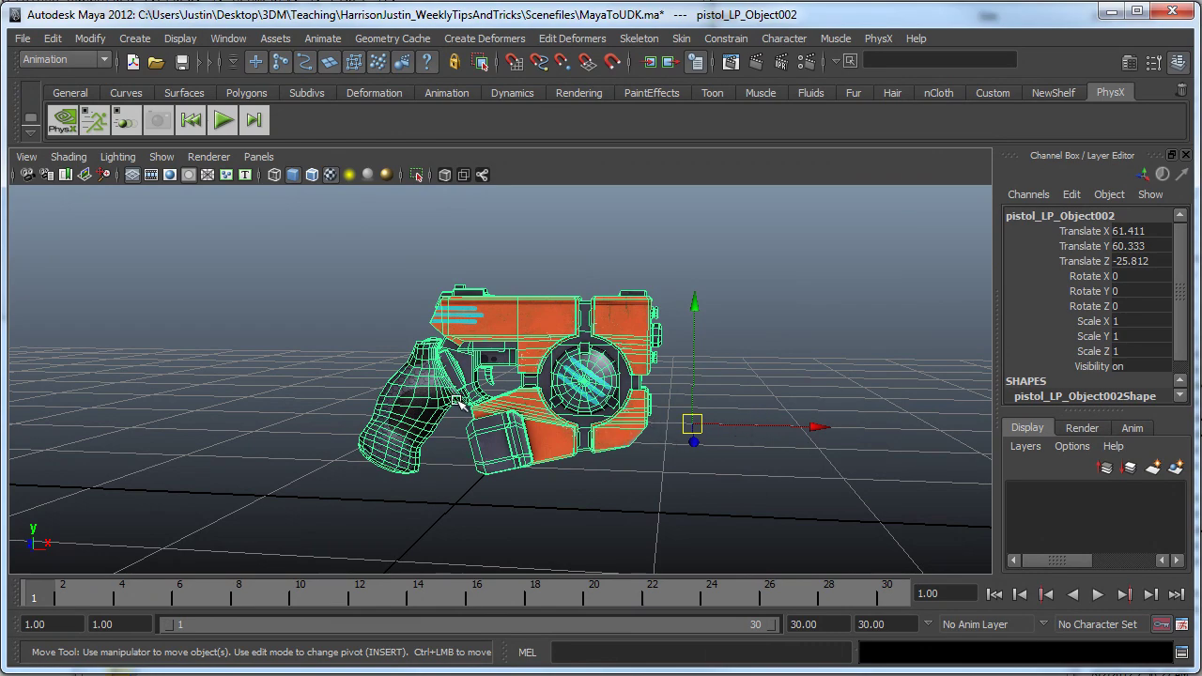
pyautogui.keyDown('alt'); pyautogui.moveTo(467, 442); pyautogui.dragTo(526, 452); pyautogui.keyUp('alt')
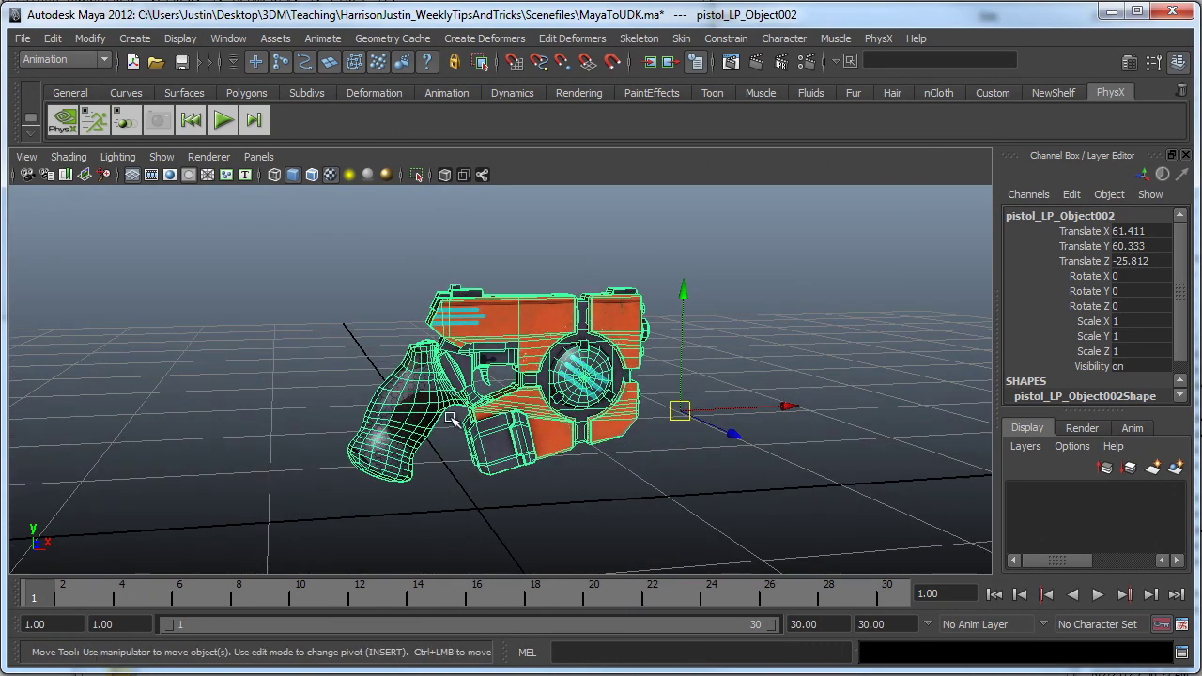
pyautogui.moveTo(590, 480)
pyautogui.keyDown('alt'); pyautogui.mouseDown()
pyautogui.moveTo(560, 472)
pyautogui.moveTo(608, 487)
pyautogui.mouseUp(); pyautogui.keyUp('alt')
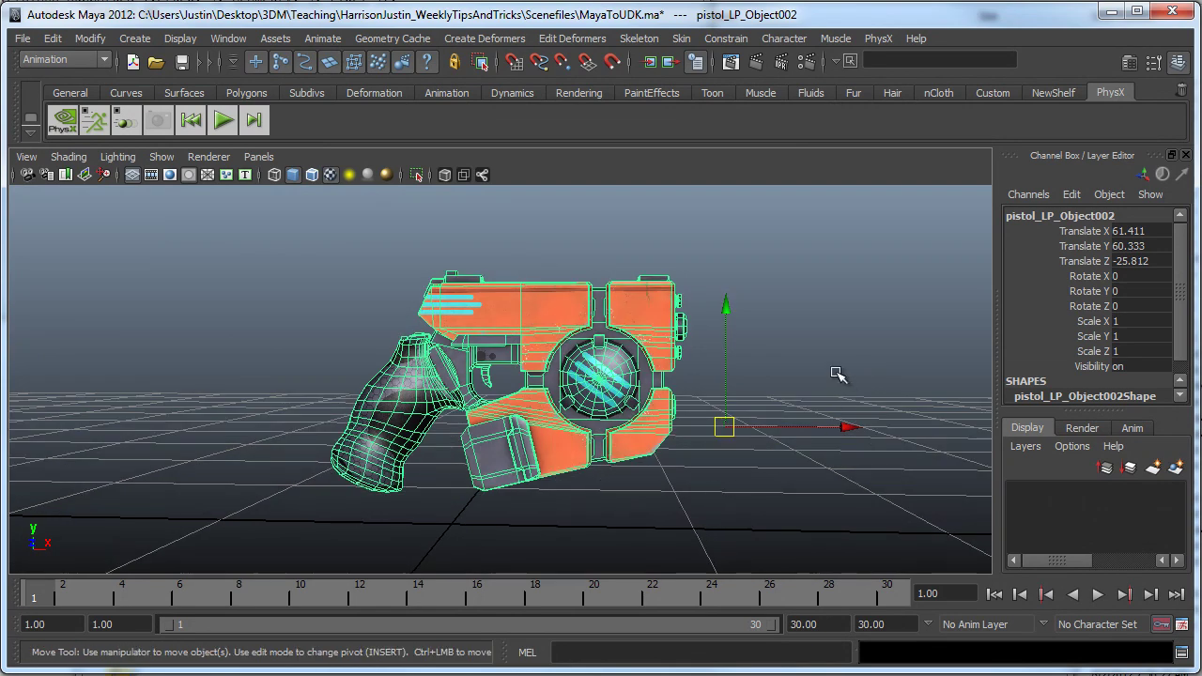
pyautogui.keyDown('alt'); pyautogui.moveTo(775, 448); pyautogui.dragTo(757, 381); pyautogui.keyUp('alt')
pyautogui.press('Insert')
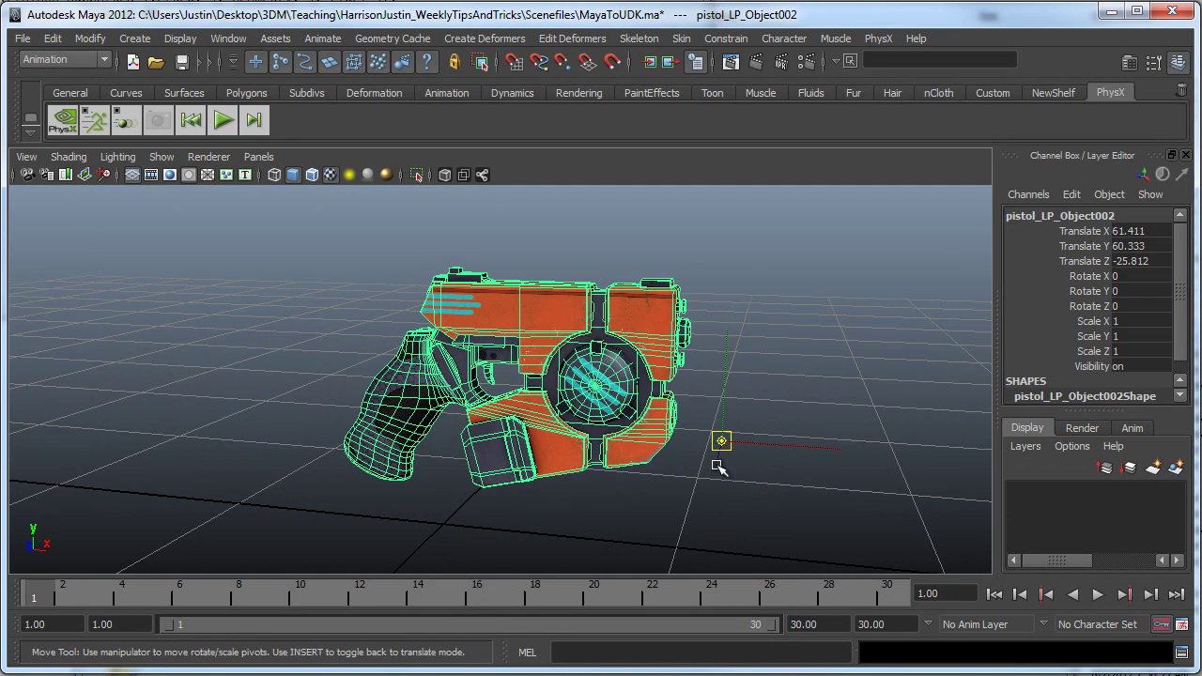
pyautogui.moveTo(718, 468)
pyautogui.keyDown('alt'); pyautogui.mouseDown()
pyautogui.moveTo(758, 461)
pyautogui.moveTo(558, 411)
pyautogui.mouseUp(); pyautogui.keyUp('alt')
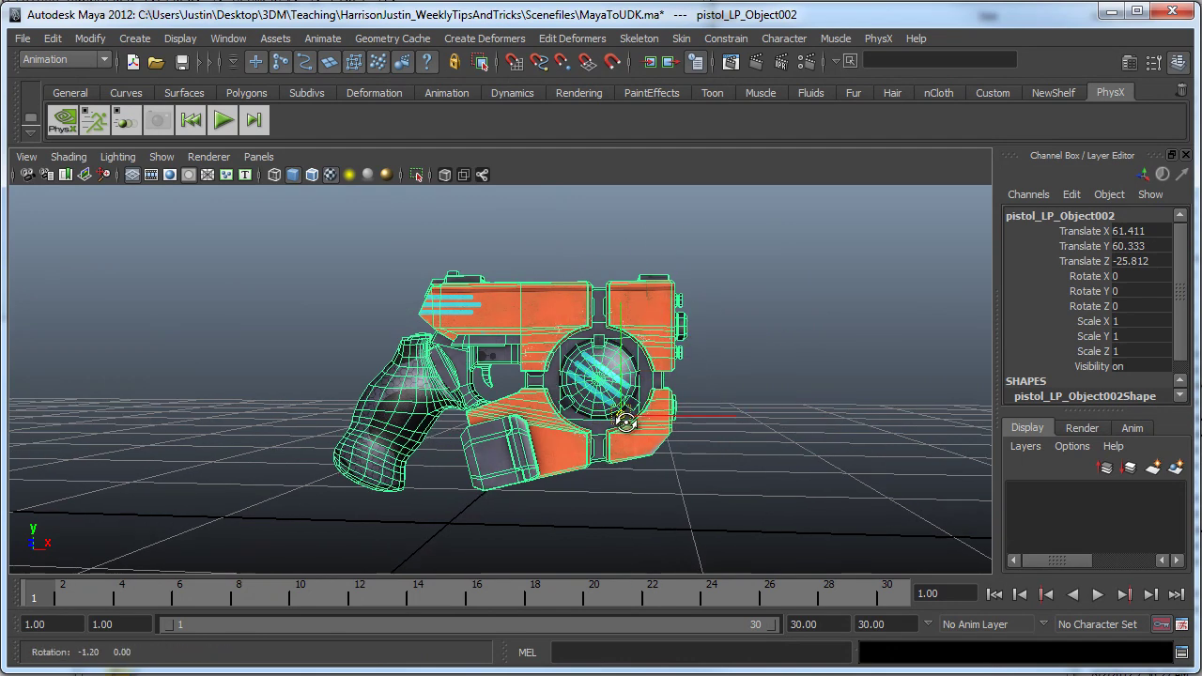
pyautogui.keyDown('alt'); pyautogui.moveTo(618, 409); pyautogui.dragTo(627, 423); pyautogui.keyUp('alt')
# In the top view, drag the pistol's pivot back onto the grip
pyautogui.press('space')
pyautogui.click(753, 300)
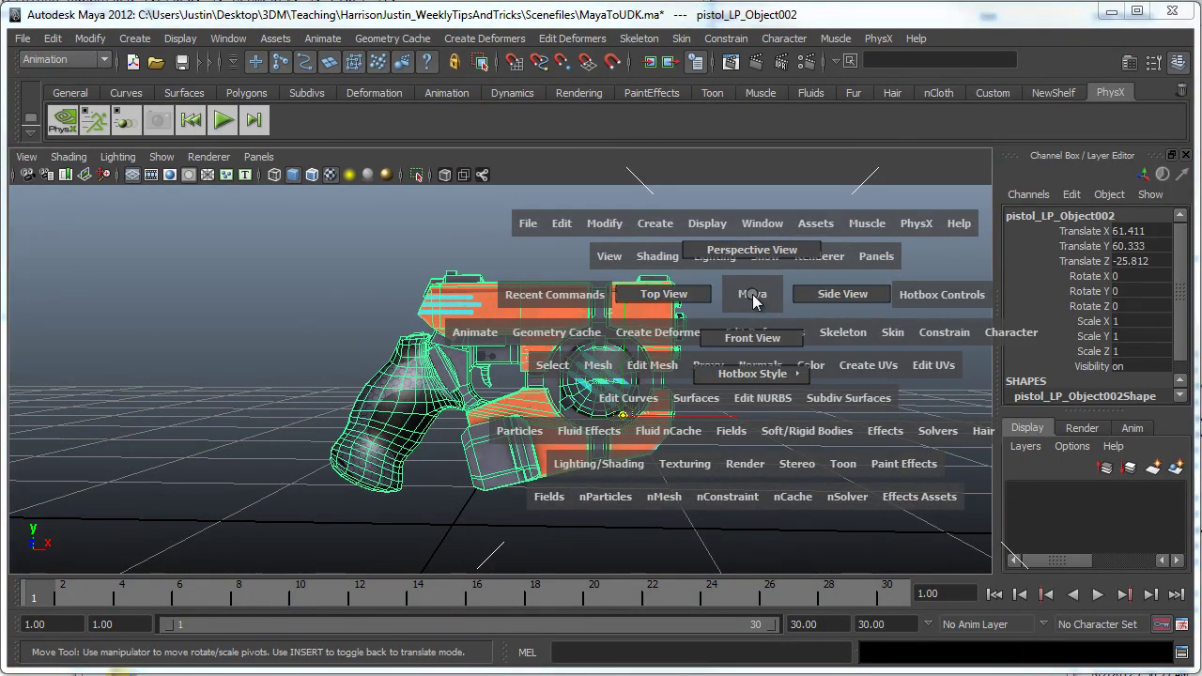
pyautogui.moveTo(753, 300); pyautogui.dragTo(664, 294)
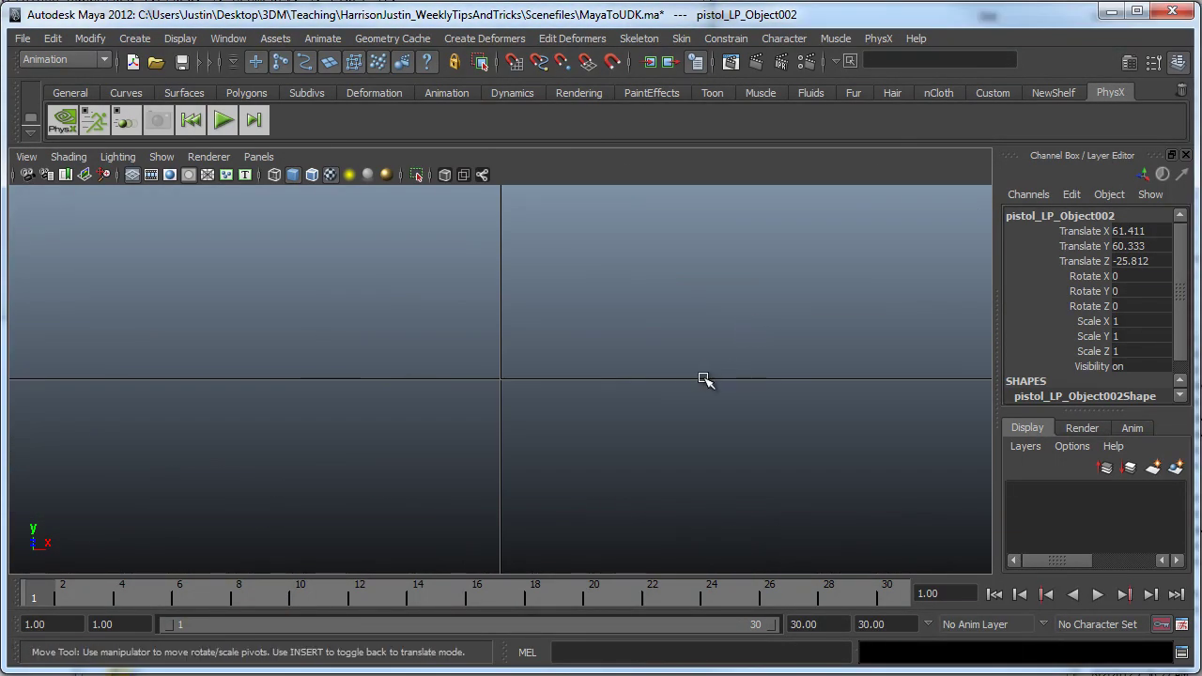
pyautogui.press('f')
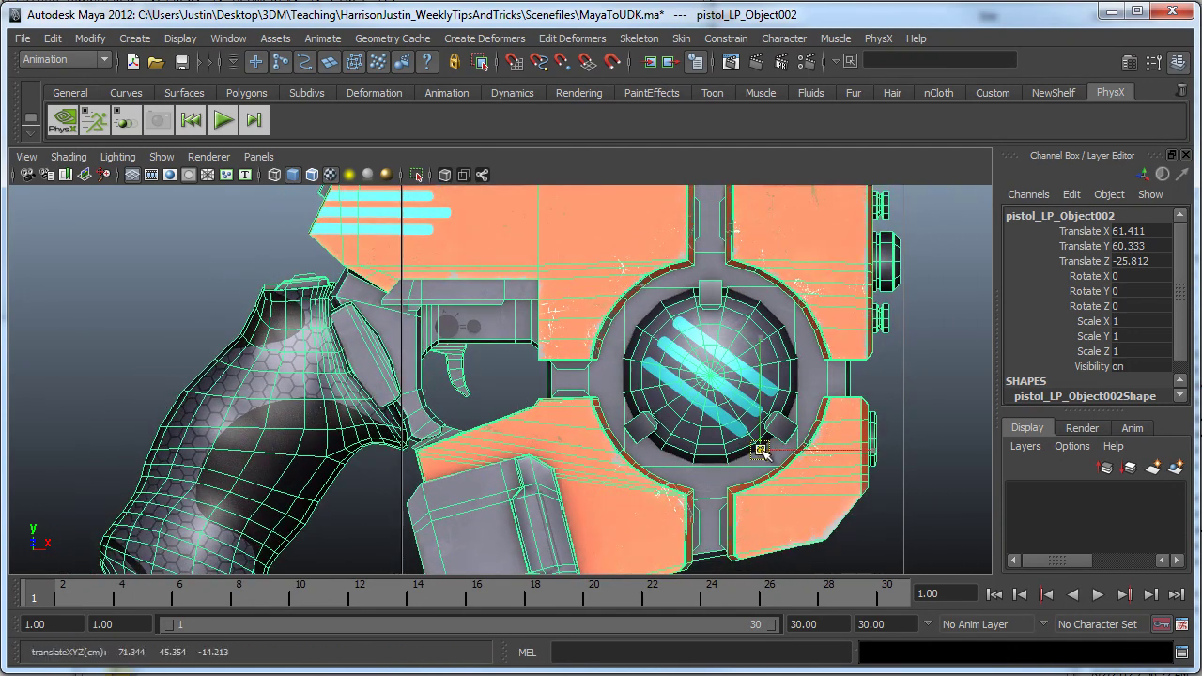
pyautogui.moveTo(758, 450); pyautogui.dragTo(237, 476)
pyautogui.keyDown('alt'); pyautogui.moveTo(333, 437); pyautogui.dragTo(393, 359, button='middle'); pyautogui.keyUp('alt')
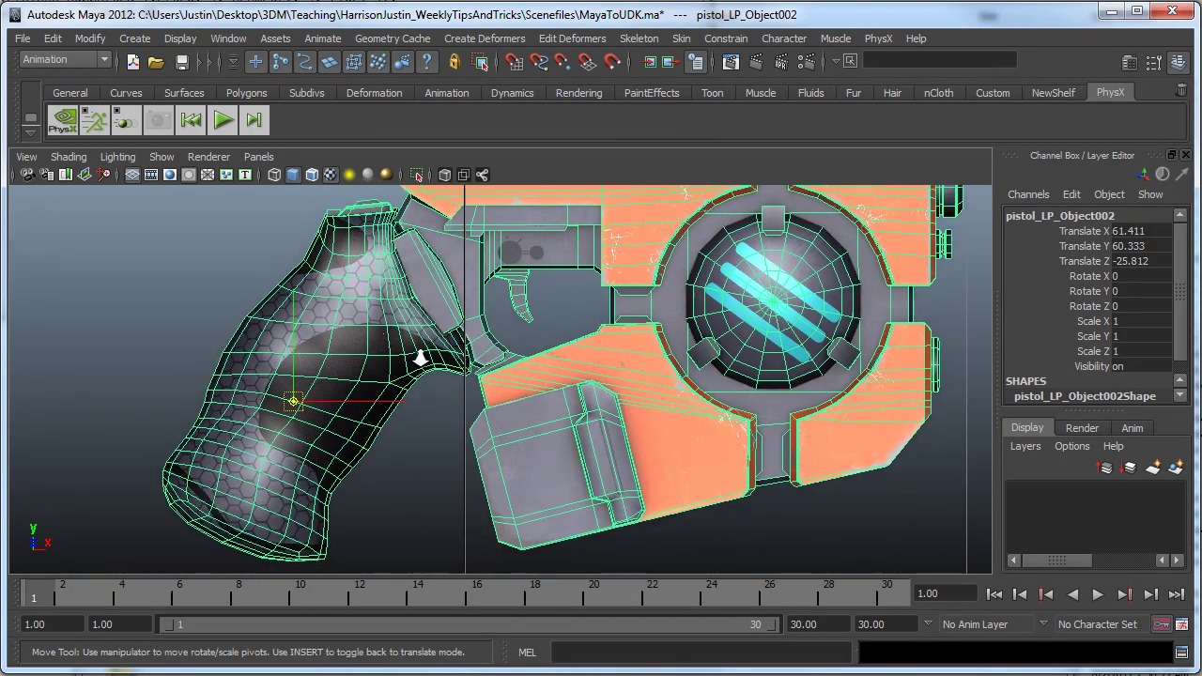
pyautogui.scroll(-2, 375, 380)
pyautogui.scroll(-1, 442, 427)
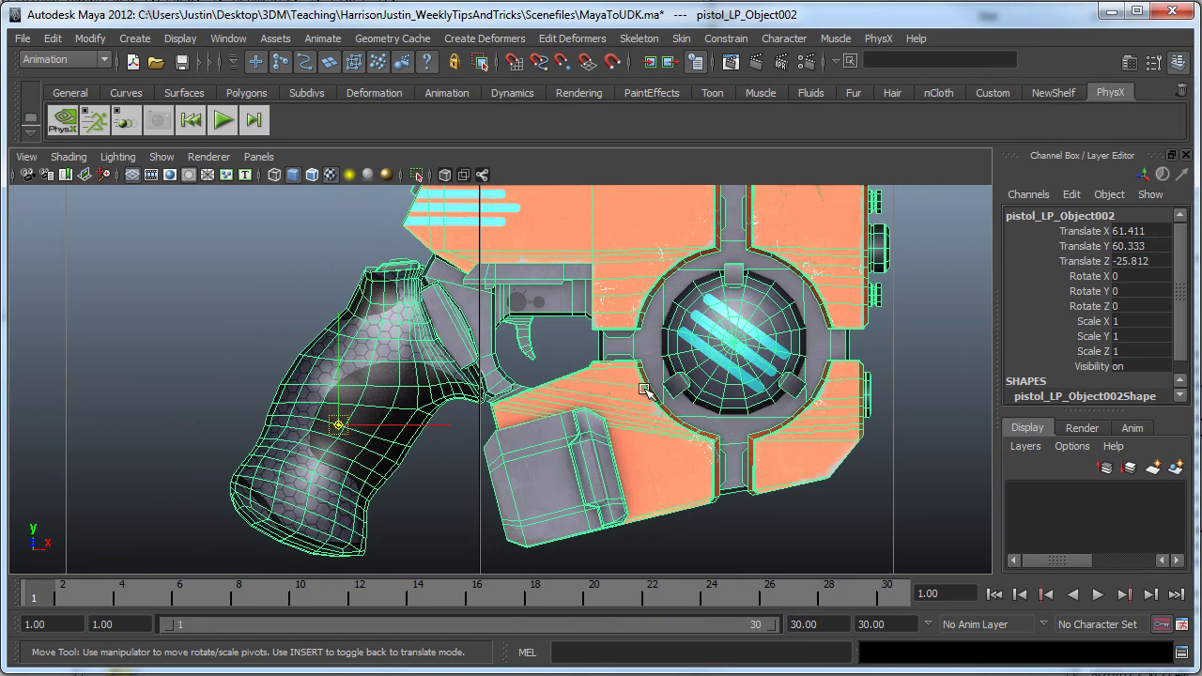
pyautogui.press('Insert')
pyautogui.press('q')
# Reselect the pistol in another orthographic view and raise the pivot to the gun's centreline
pyautogui.keyDown('alt'); pyautogui.moveTo(693, 405); pyautogui.dragTo(695, 423); pyautogui.keyUp('alt')
pyautogui.click(700, 441)
pyautogui.click(724, 478)
pyautogui.moveTo(718, 466)
pyautogui.mouseDown()
pyautogui.moveTo(669, 479)
pyautogui.moveTo(637, 451)
pyautogui.mouseUp()
pyautogui.press('space')
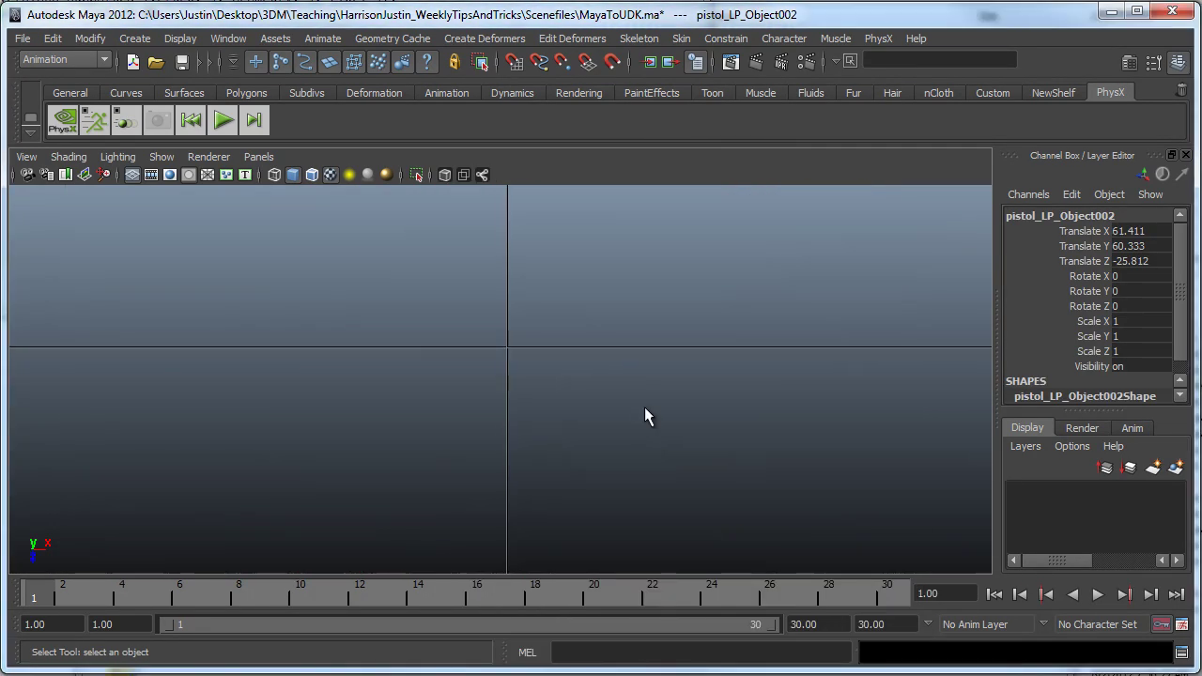
pyautogui.press('f')
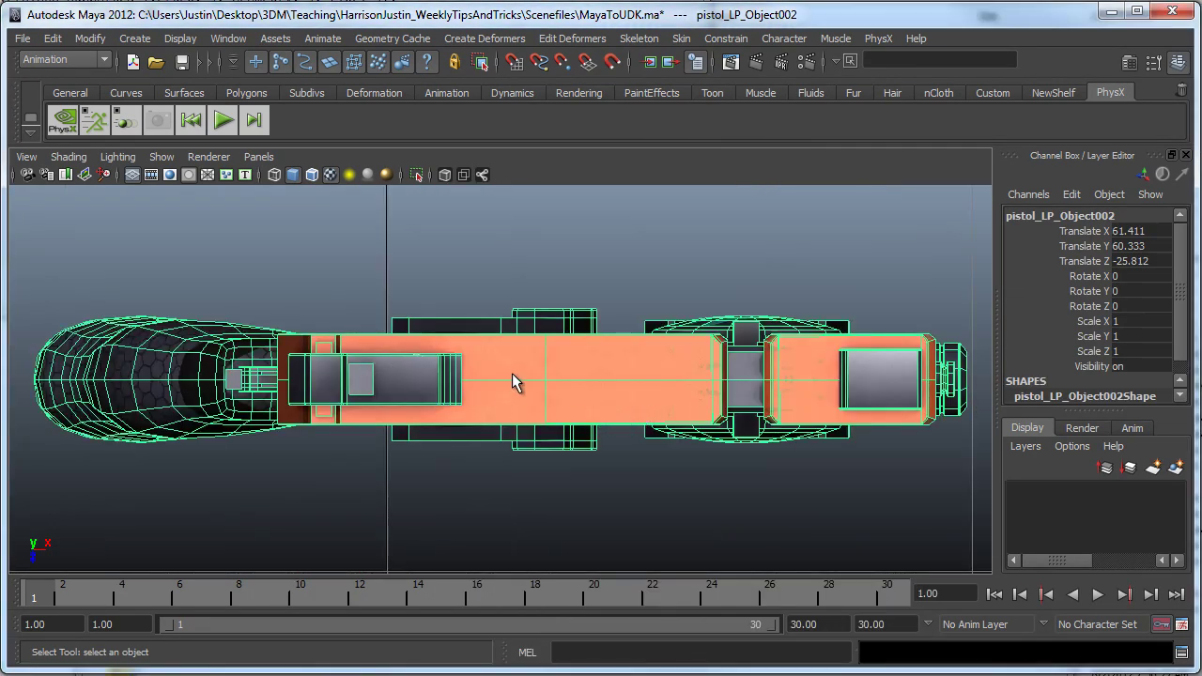
pyautogui.press('w')
pyautogui.keyDown('alt'); pyautogui.moveTo(511, 374); pyautogui.dragTo(449, 402, button='right'); pyautogui.keyUp('alt')
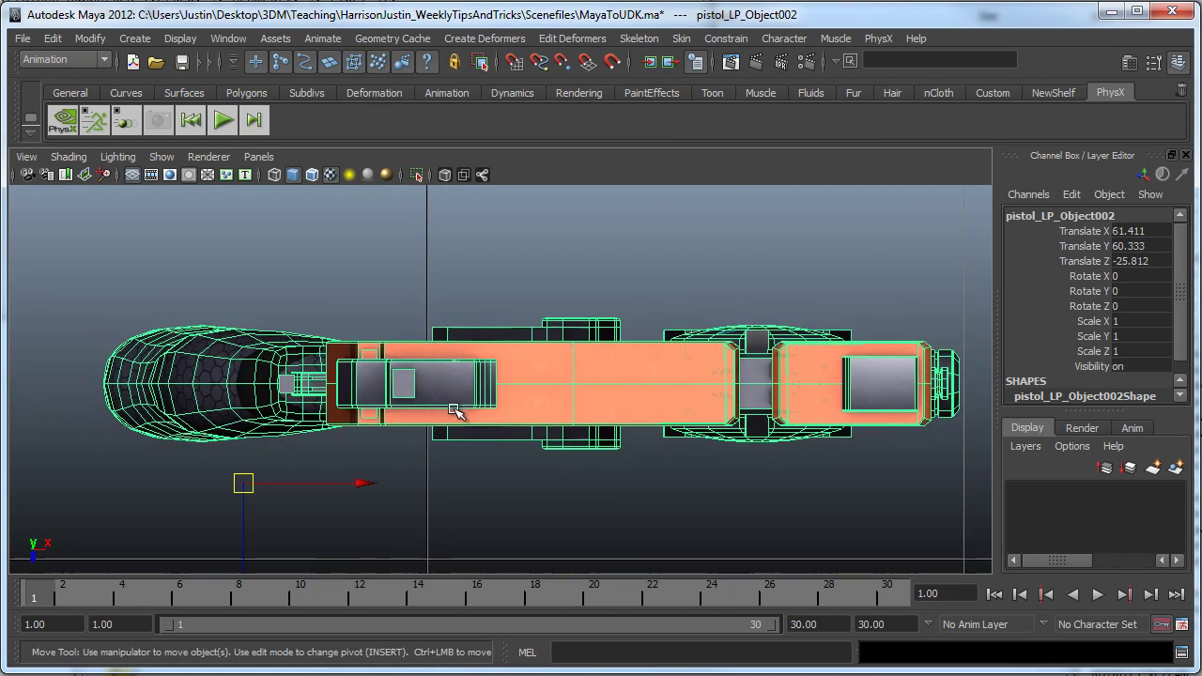
pyautogui.press('Insert')
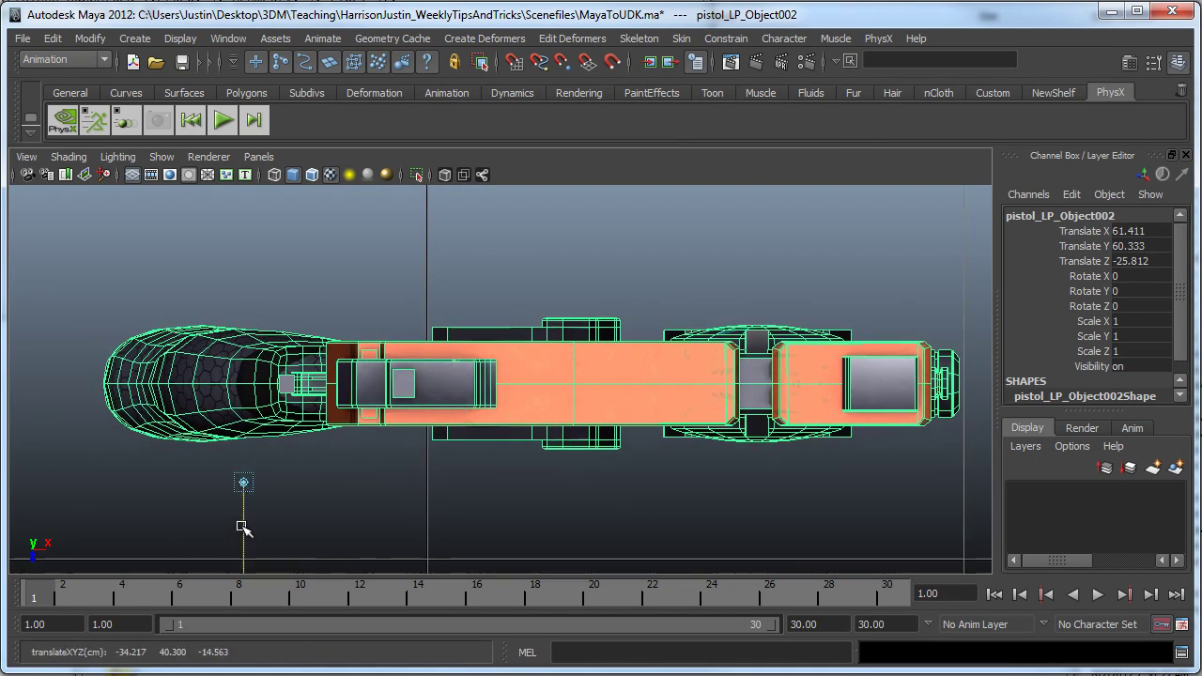
pyautogui.moveTo(241, 531); pyautogui.dragTo(241, 434)
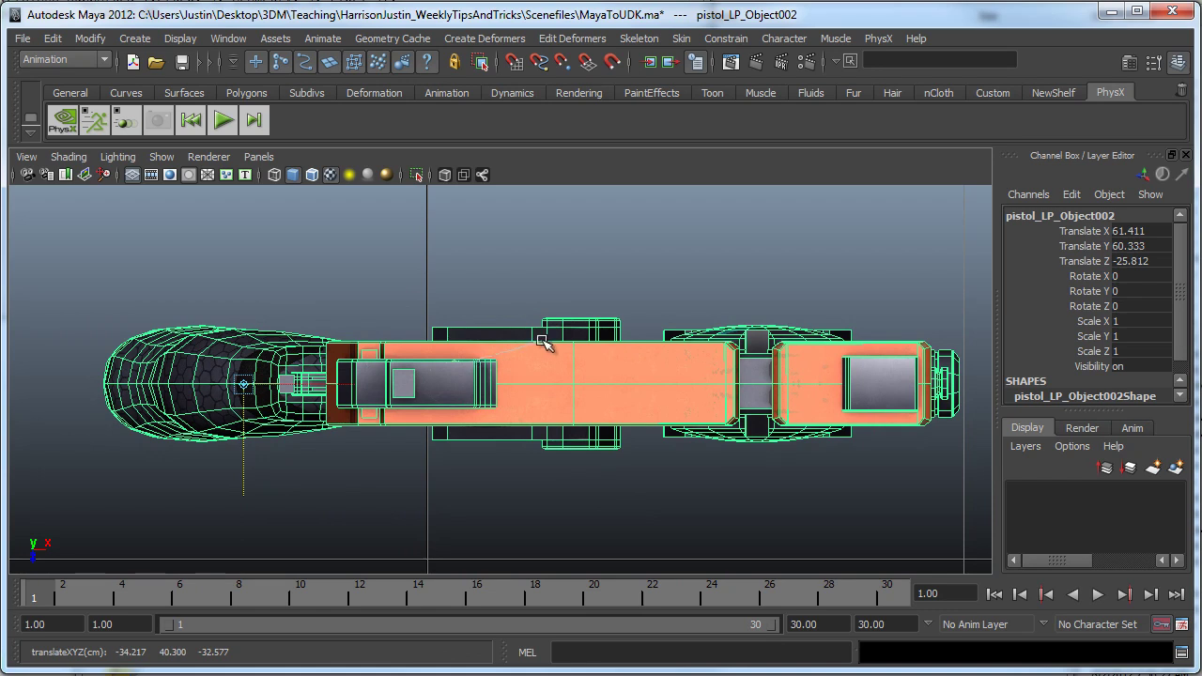
# Recentre the pistol's pivot with Modify > Center Pivot
pyautogui.rightClick(478, 349)
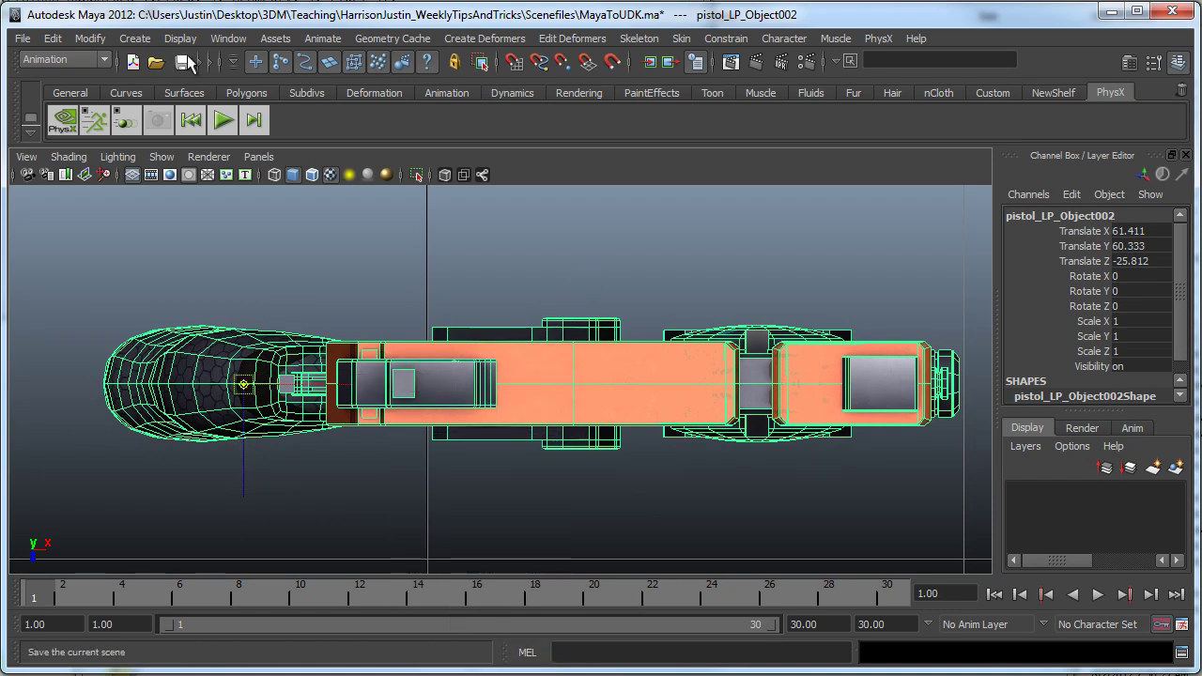
pyautogui.click(96, 41)
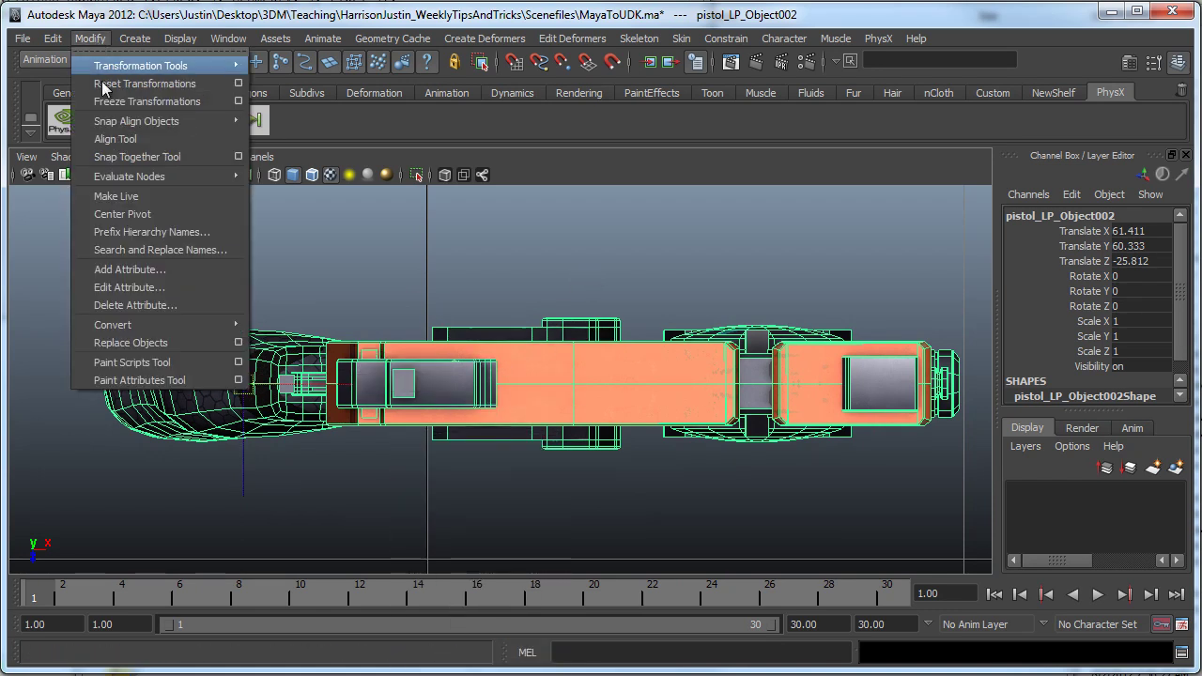
pyautogui.click(132, 216)
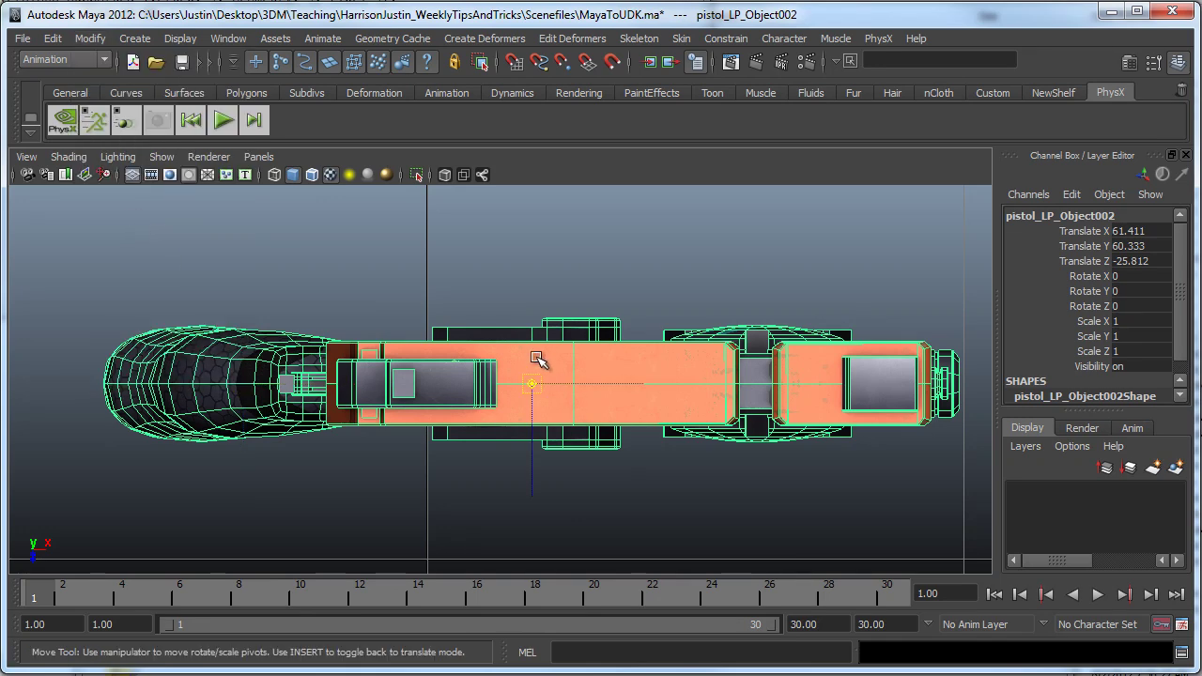
# In the front view, move the pivot from the trigger onto the middle of the grip
pyautogui.press('space')
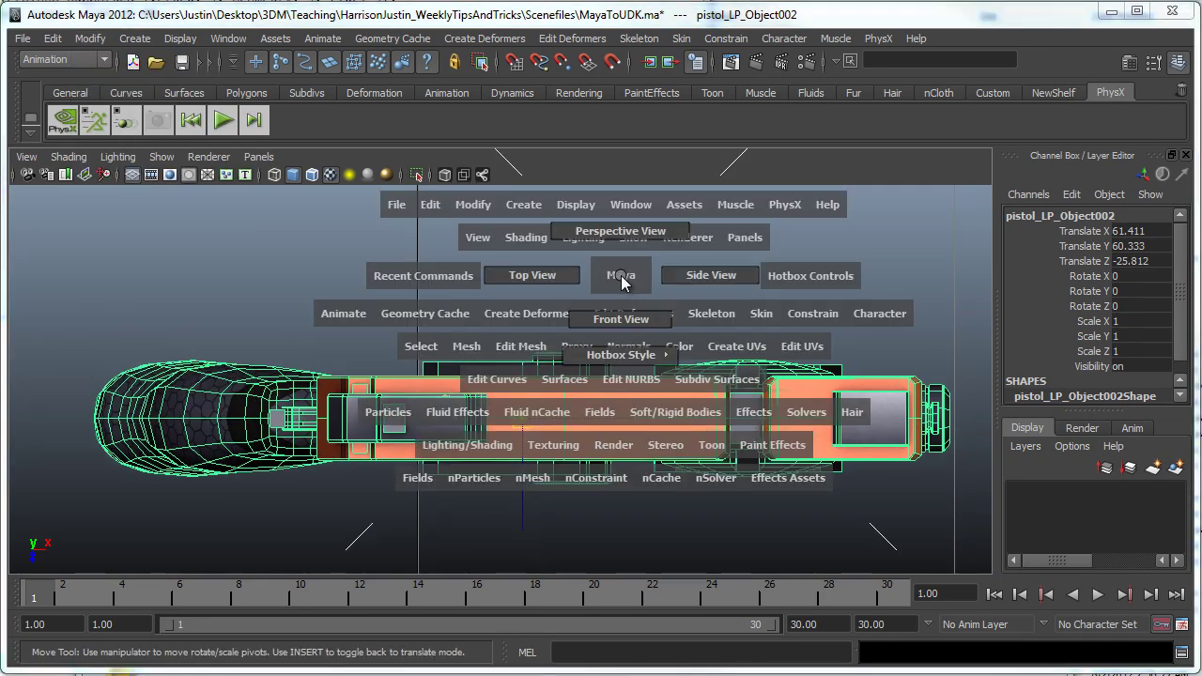
pyautogui.moveTo(622, 282); pyautogui.dragTo(626, 318)
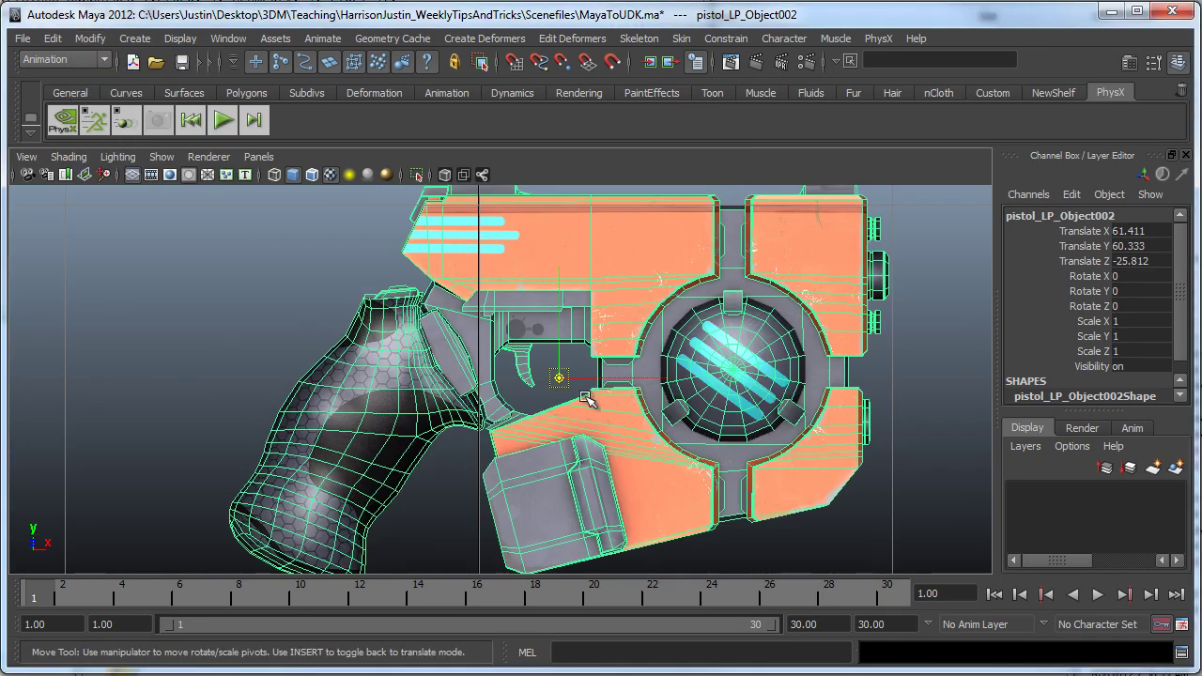
pyautogui.keyDown('alt'); pyautogui.moveTo(577, 421); pyautogui.dragTo(523, 402, button='right'); pyautogui.keyUp('alt')
pyautogui.press('Insert')
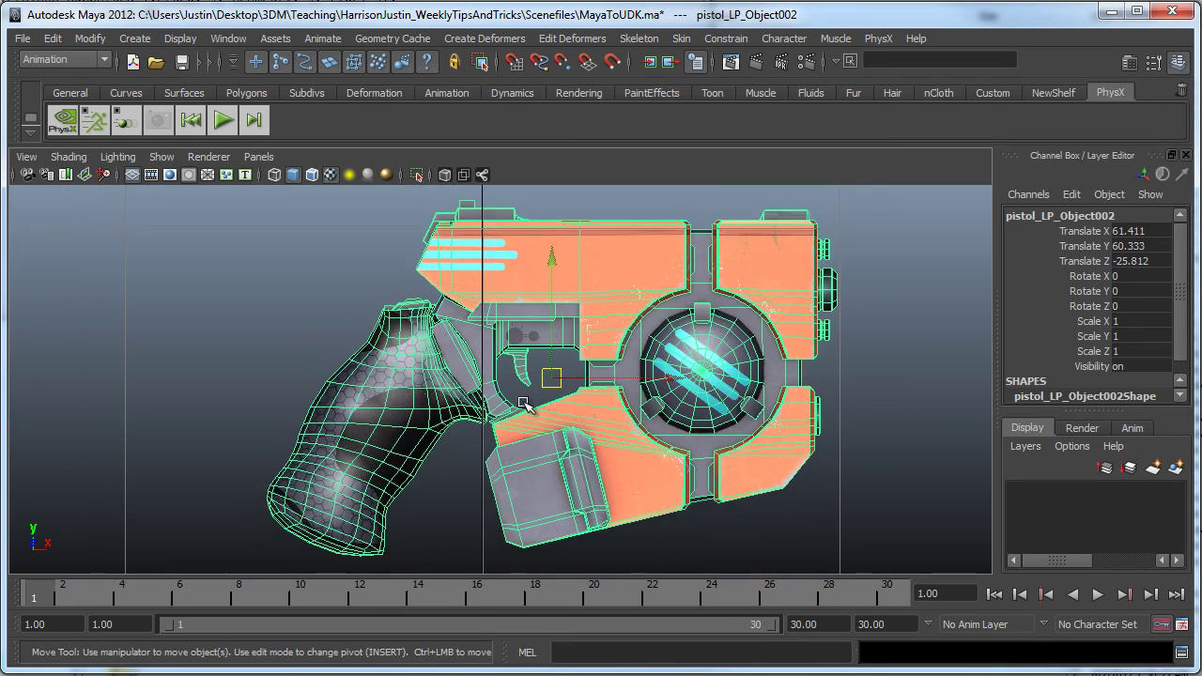
pyautogui.moveTo(551, 377); pyautogui.dragTo(396, 432)
pyautogui.hotkey('ctrl', 'z')
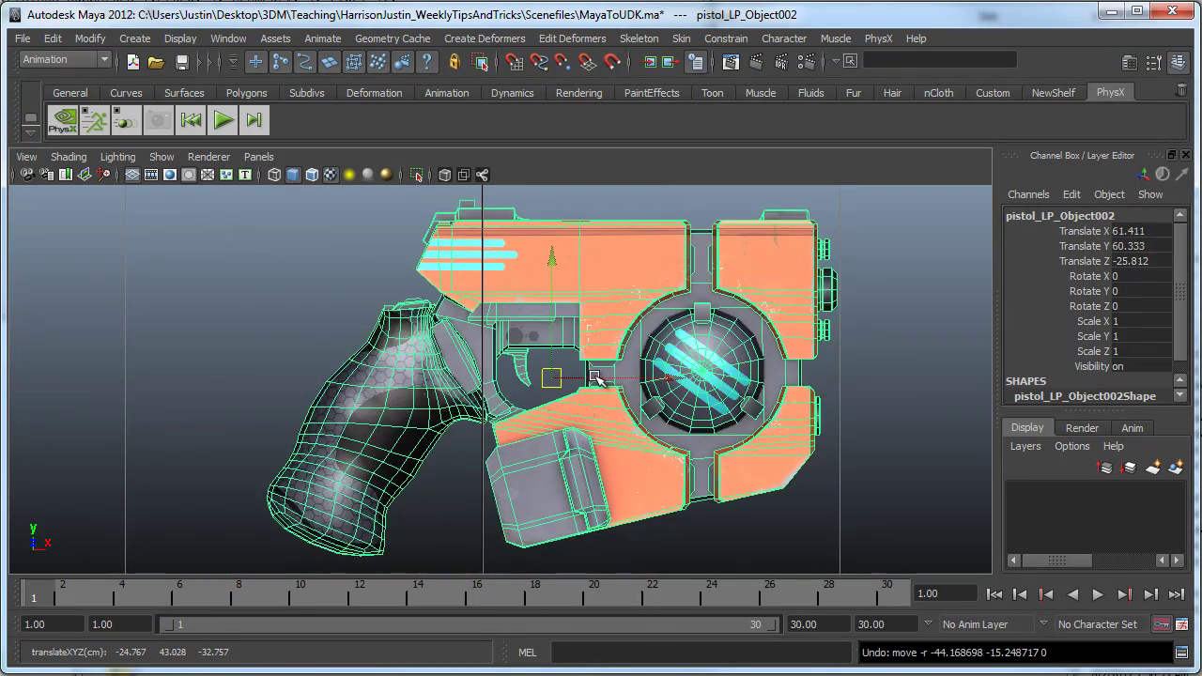
pyautogui.press('Insert')
pyautogui.moveTo(551, 378); pyautogui.dragTo(372, 431)
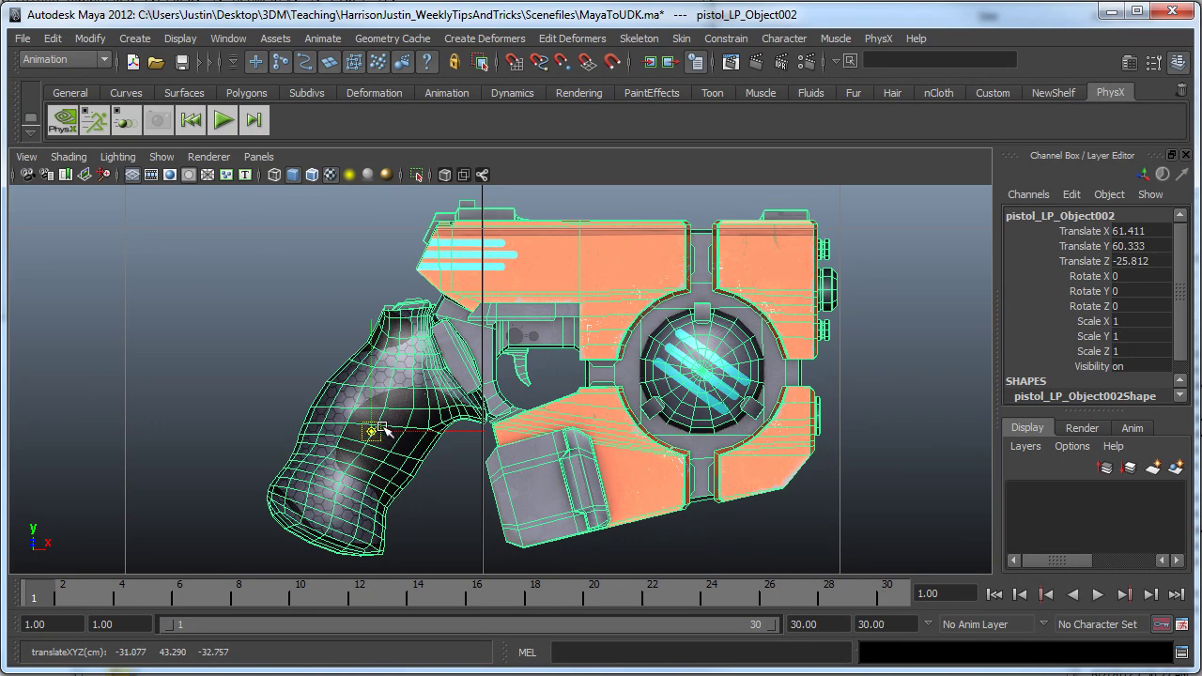
pyautogui.press('Insert')
# Freeze the pistol's transformations so translate and rotate read zero
pyautogui.keyDown('alt'); pyautogui.moveTo(562, 456); pyautogui.dragTo(550, 445); pyautogui.keyUp('alt')
pyautogui.keyDown('alt'); pyautogui.moveTo(550, 442); pyautogui.dragTo(550, 429, button='right'); pyautogui.keyUp('alt')
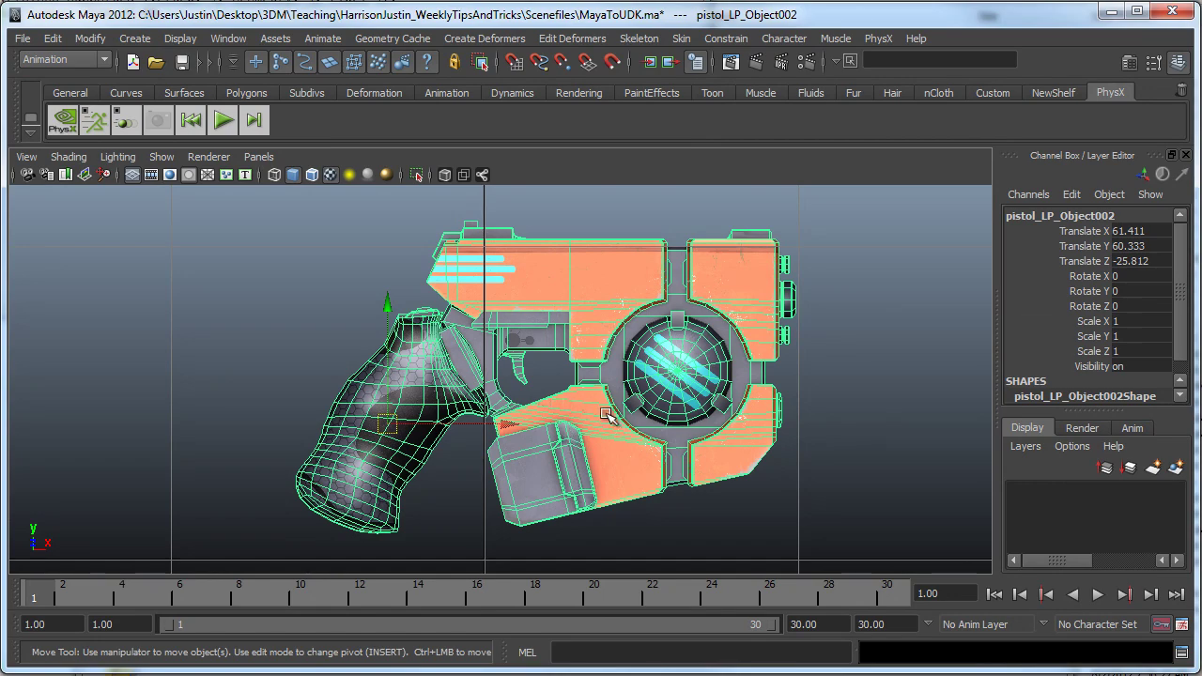
pyautogui.press('space')
pyautogui.moveTo(714, 340)
pyautogui.mouseDown()
pyautogui.moveTo(708, 293)
pyautogui.moveTo(451, 406)
pyautogui.moveTo(554, 453)
pyautogui.mouseUp()
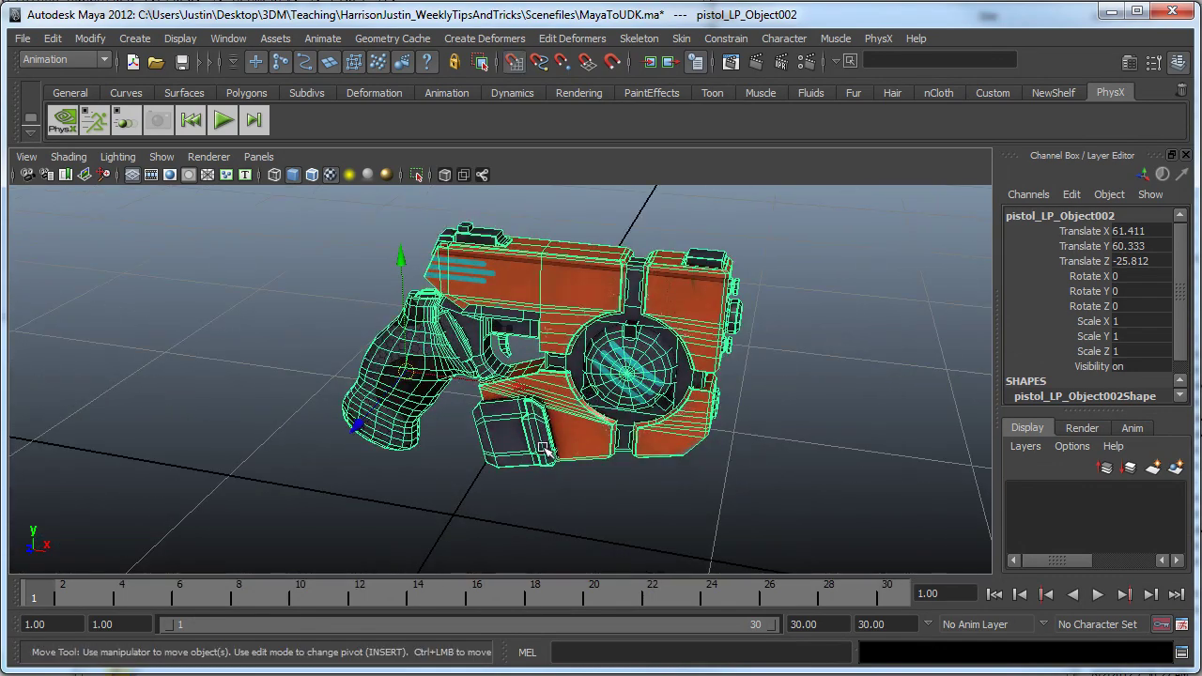
pyautogui.moveTo(414, 376)
pyautogui.mouseDown()
pyautogui.moveTo(530, 427)
pyautogui.moveTo(588, 497)
pyautogui.moveTo(582, 441)
pyautogui.mouseUp()
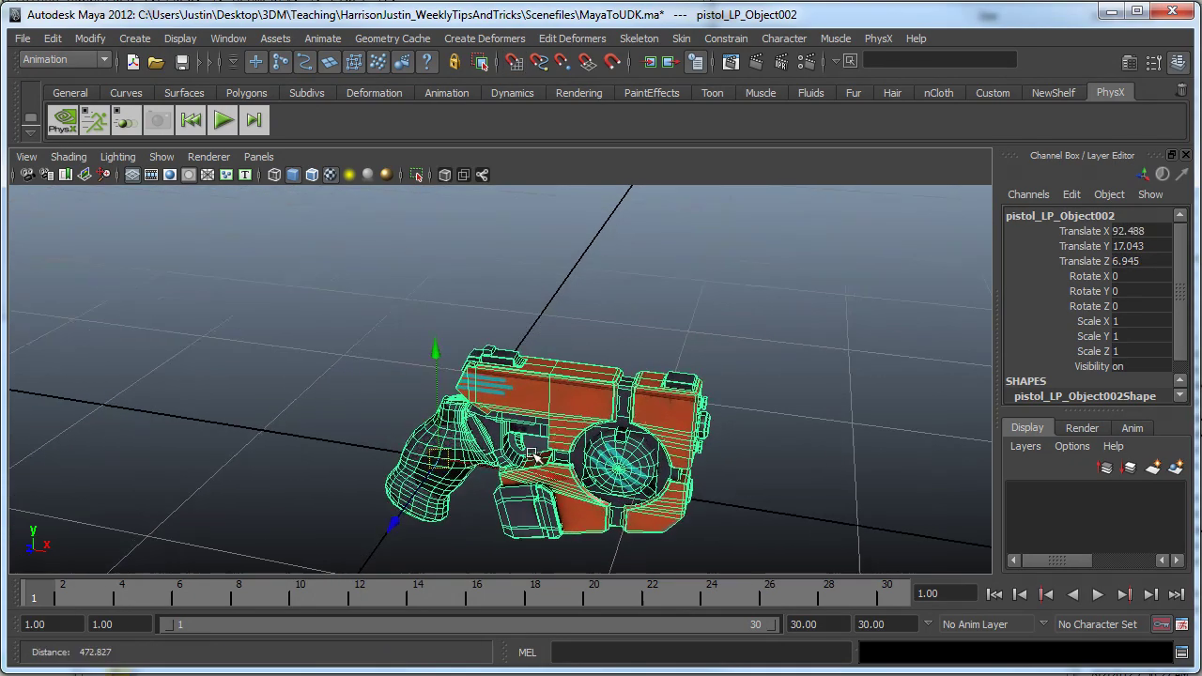
pyautogui.keyDown('alt'); pyautogui.moveTo(582, 441); pyautogui.dragTo(580, 406, button='right'); pyautogui.keyUp('alt')
pyautogui.keyDown('alt'); pyautogui.moveTo(579, 405); pyautogui.dragTo(657, 368); pyautogui.keyUp('alt')
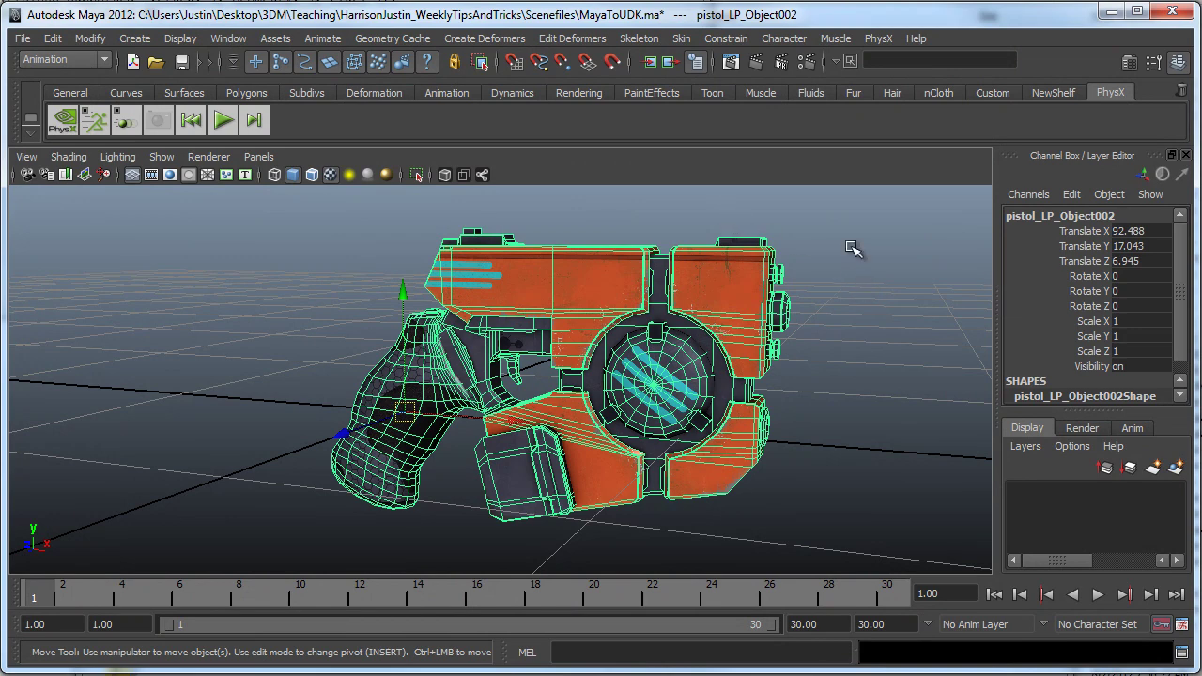
pyautogui.keyDown('alt'); pyautogui.moveTo(852, 247); pyautogui.dragTo(855, 251); pyautogui.keyUp('alt')
pyautogui.click(90, 42)
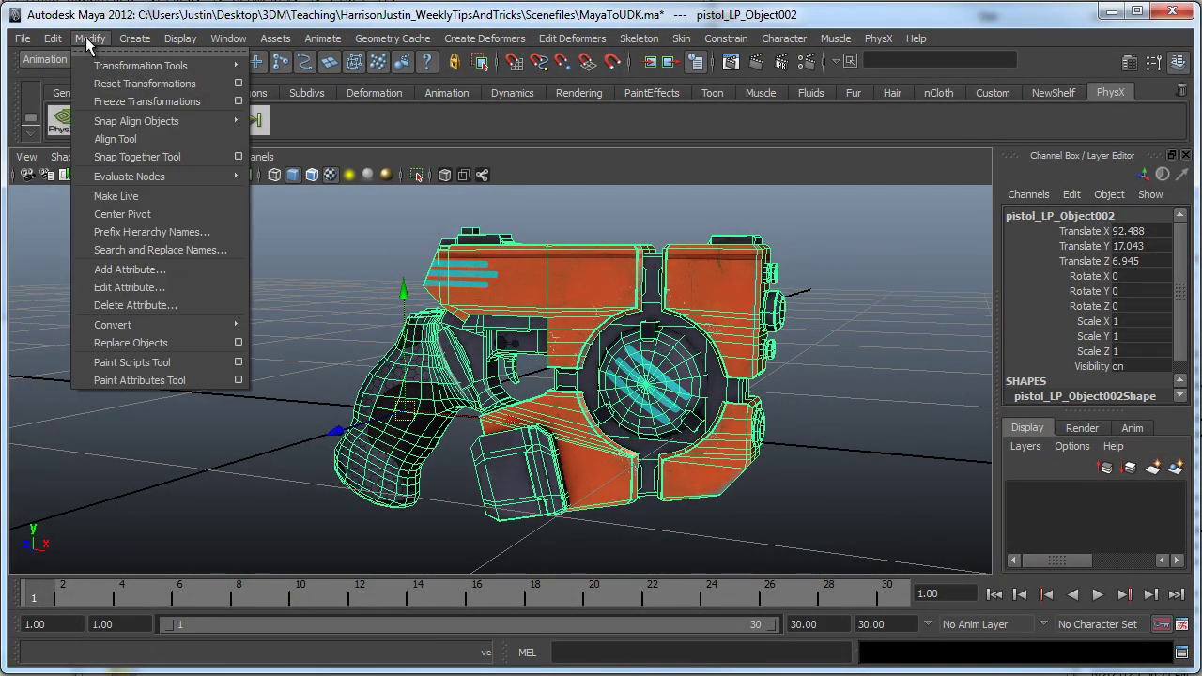
pyautogui.click(137, 101)
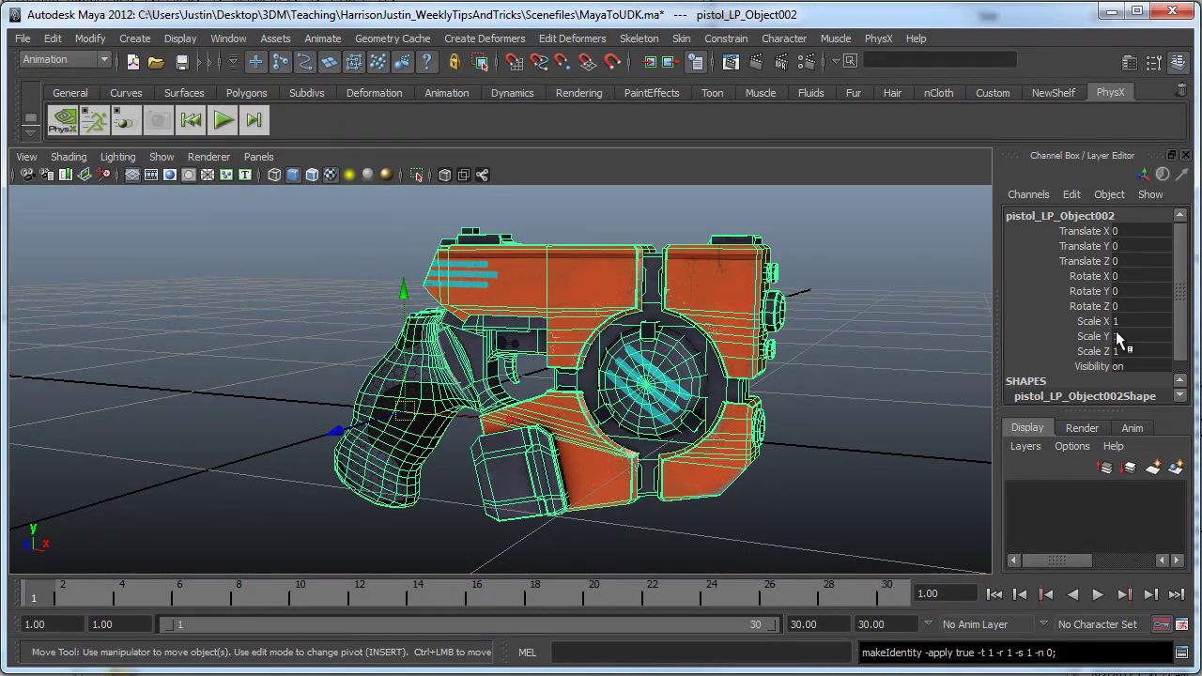
# Save the Maya scene with Ctrl+S
pyautogui.keyDown('alt'); pyautogui.moveTo(540, 449); pyautogui.dragTo(564, 448); pyautogui.keyUp('alt')
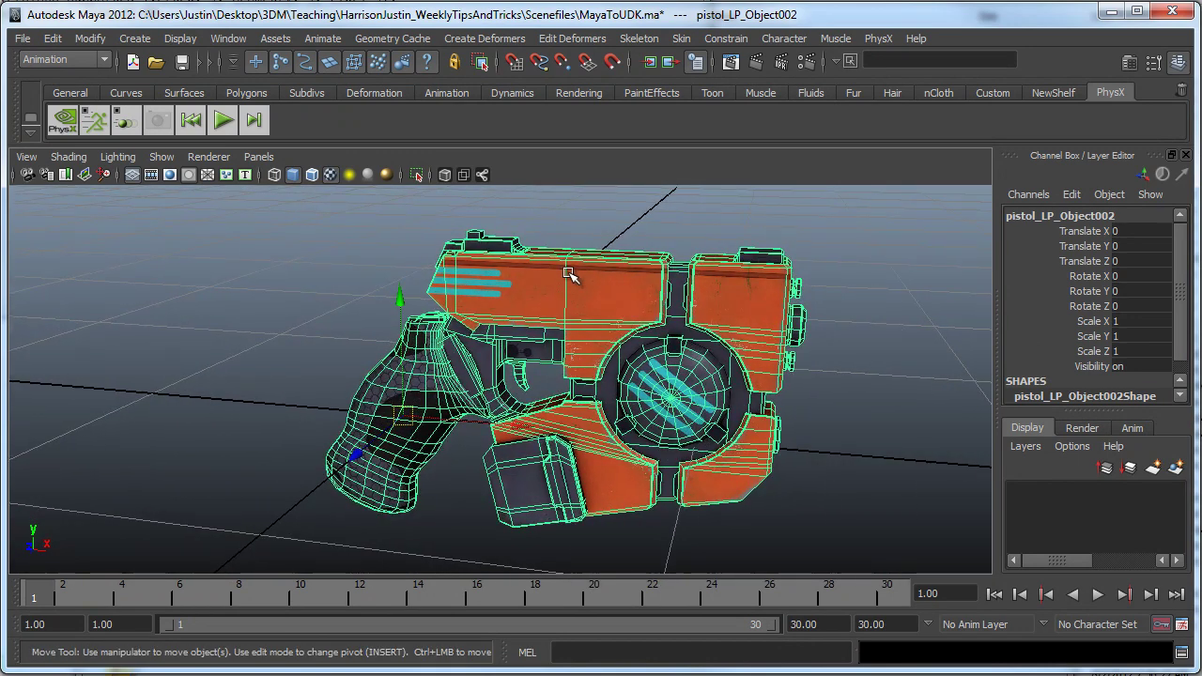
pyautogui.hotkey('ctrl', 's')
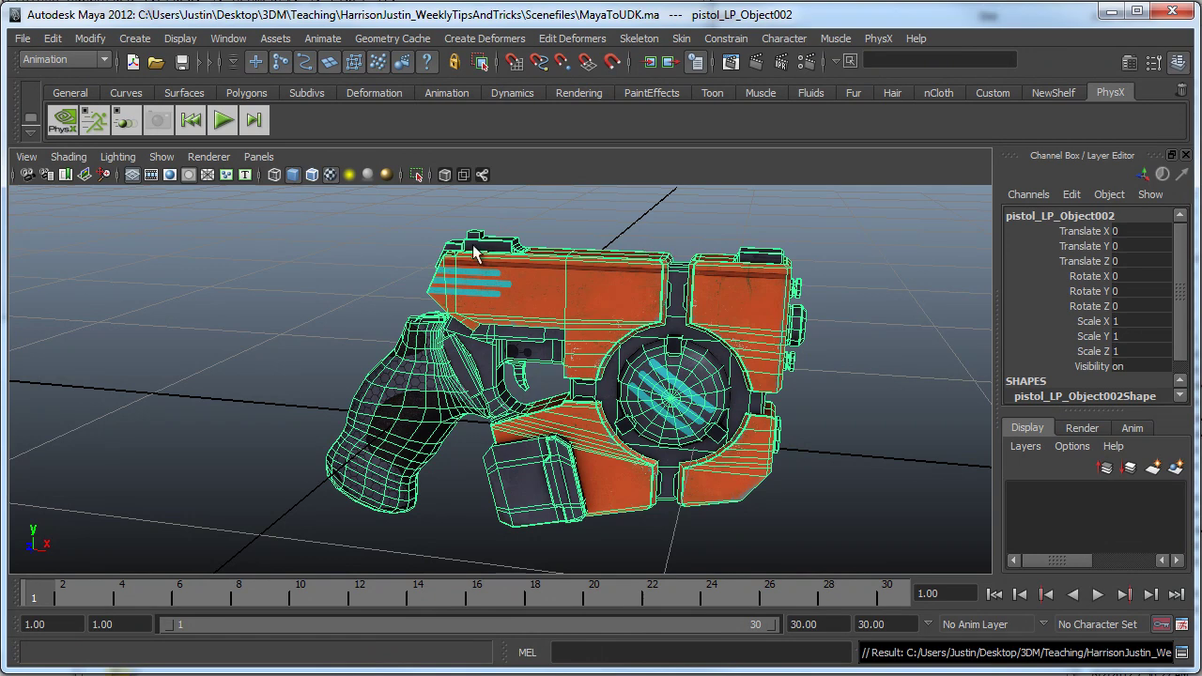
pyautogui.click(24, 39)
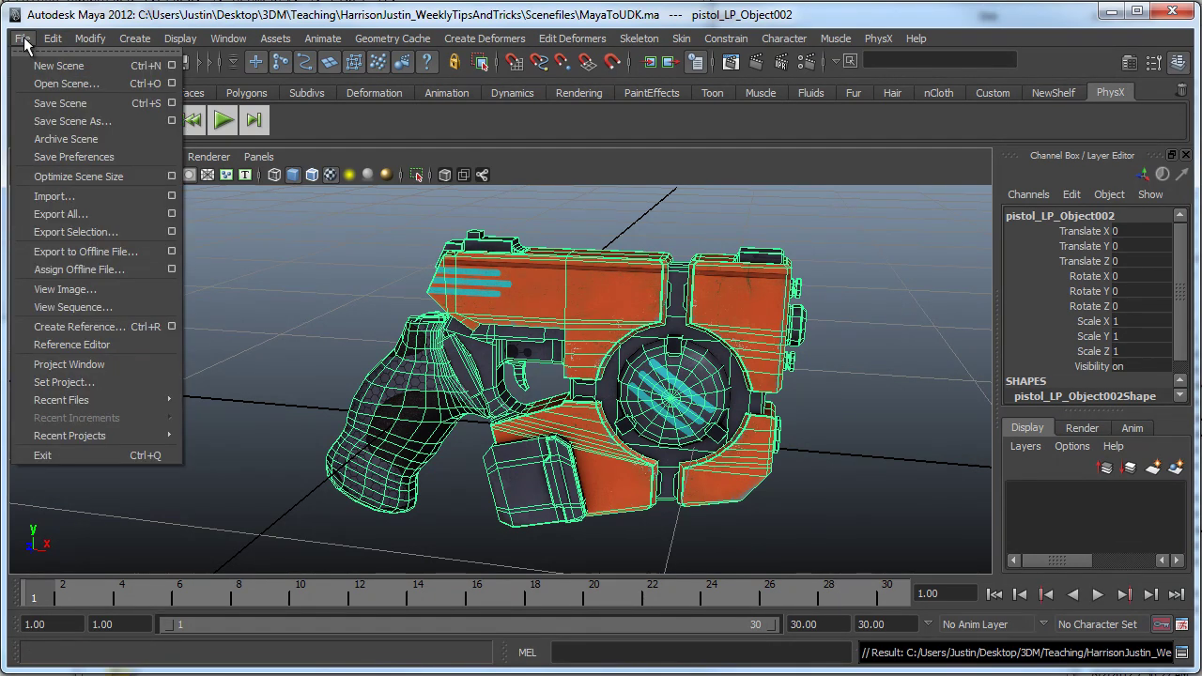
# Export All as FBX to Pistol.fbx in the Export folder, replacing the old file
pyautogui.click(101, 217)
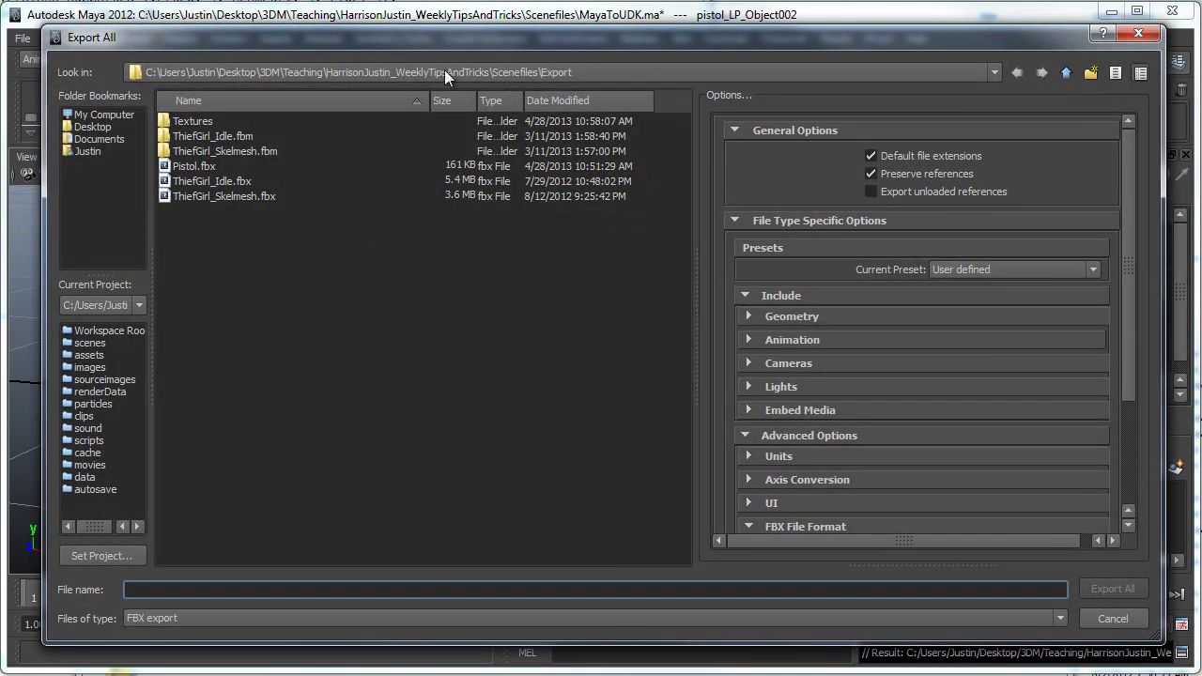
pyautogui.click(204, 619)
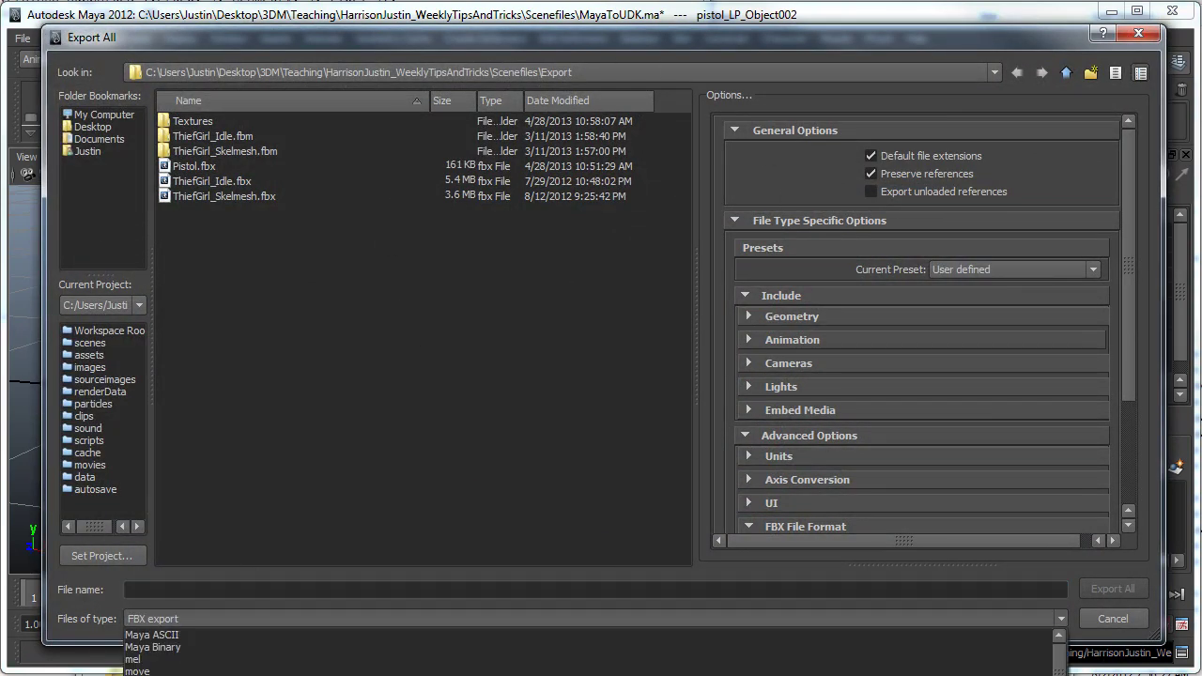
pyautogui.click(208, 619)
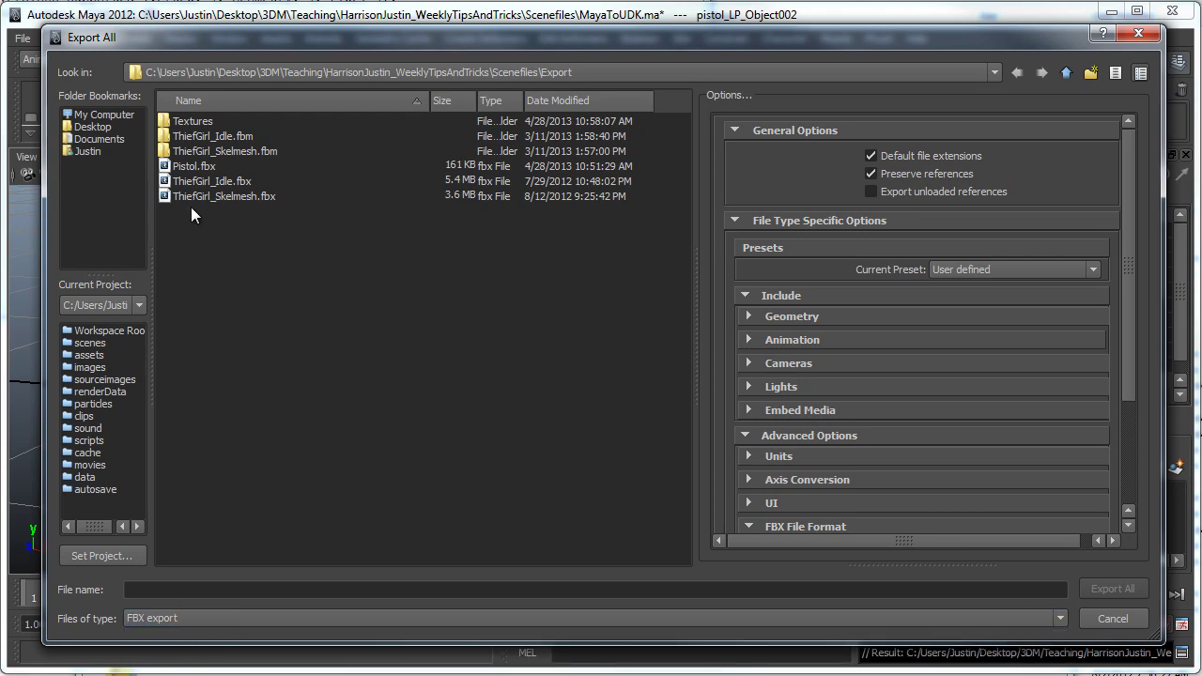
pyautogui.click(195, 169)
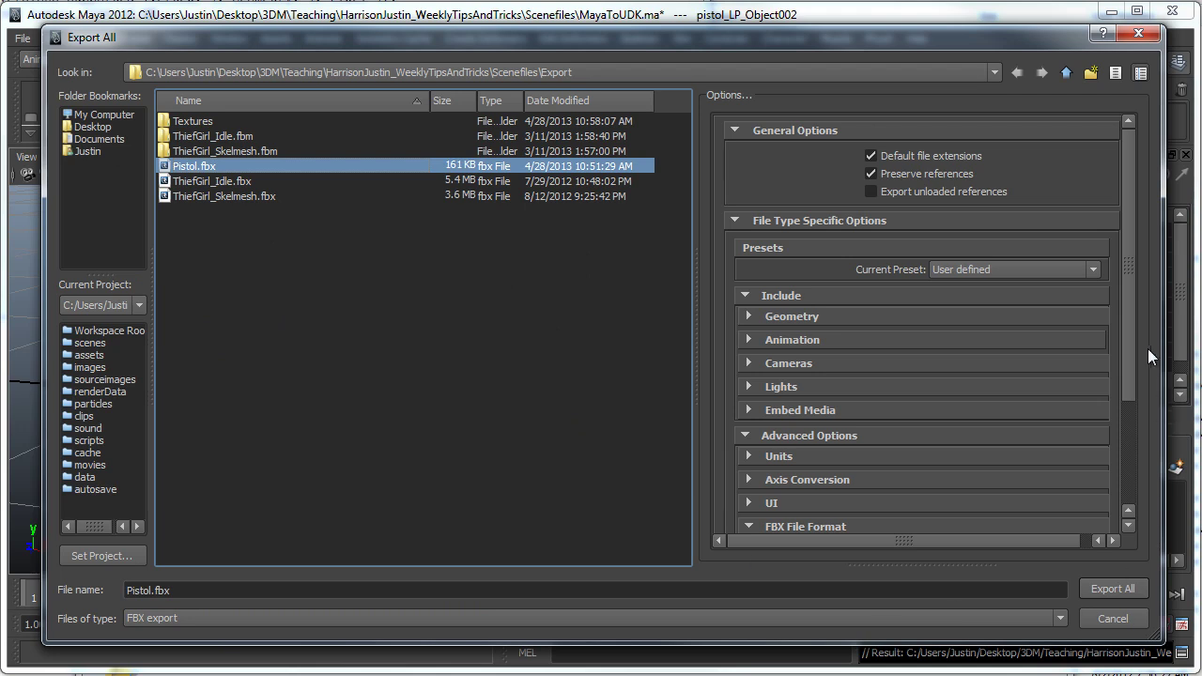
pyautogui.click(749, 409)
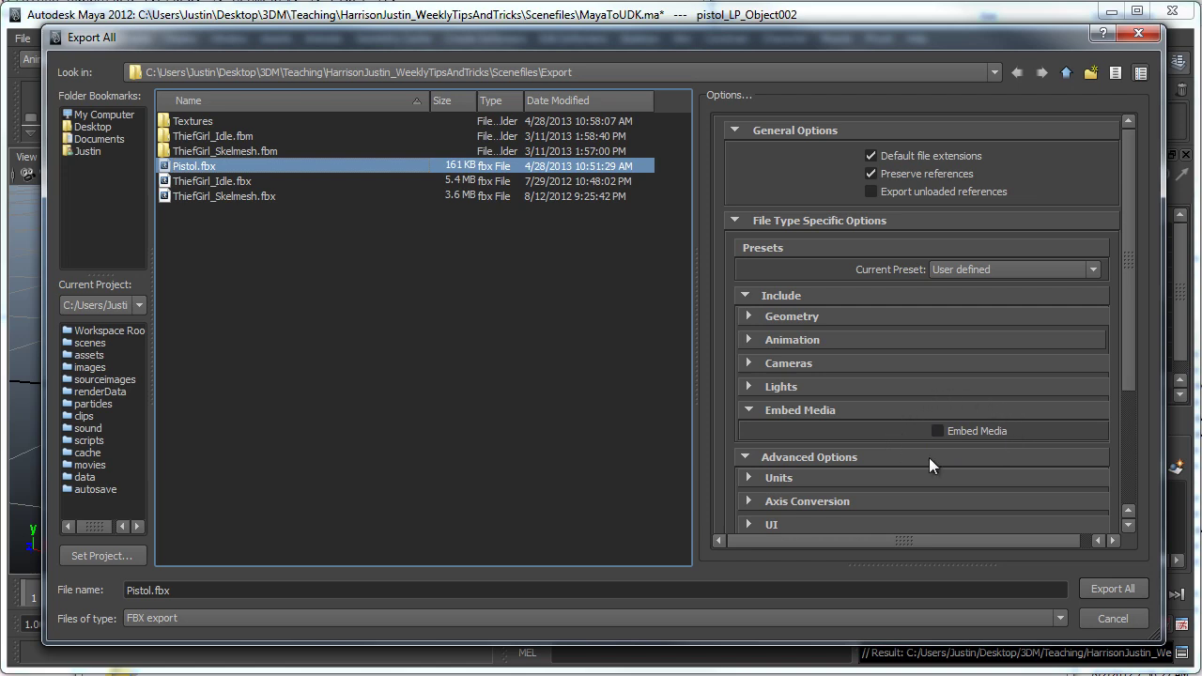
pyautogui.click(751, 411)
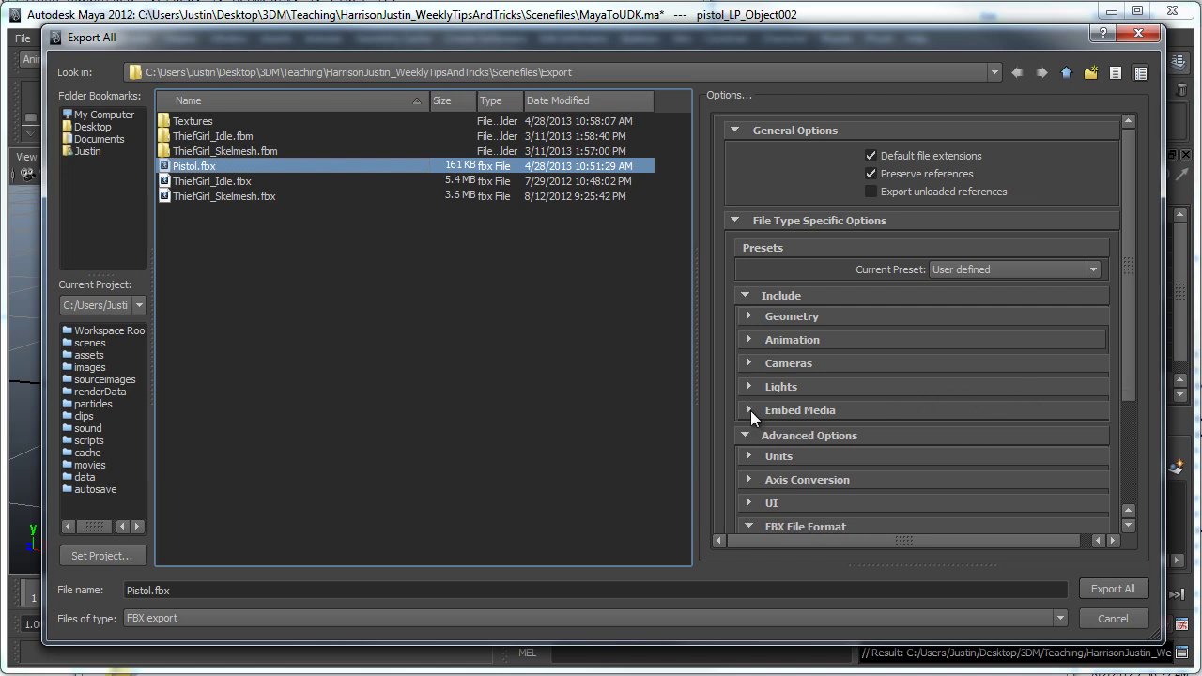
pyautogui.click(1127, 593)
pyautogui.click(577, 364)
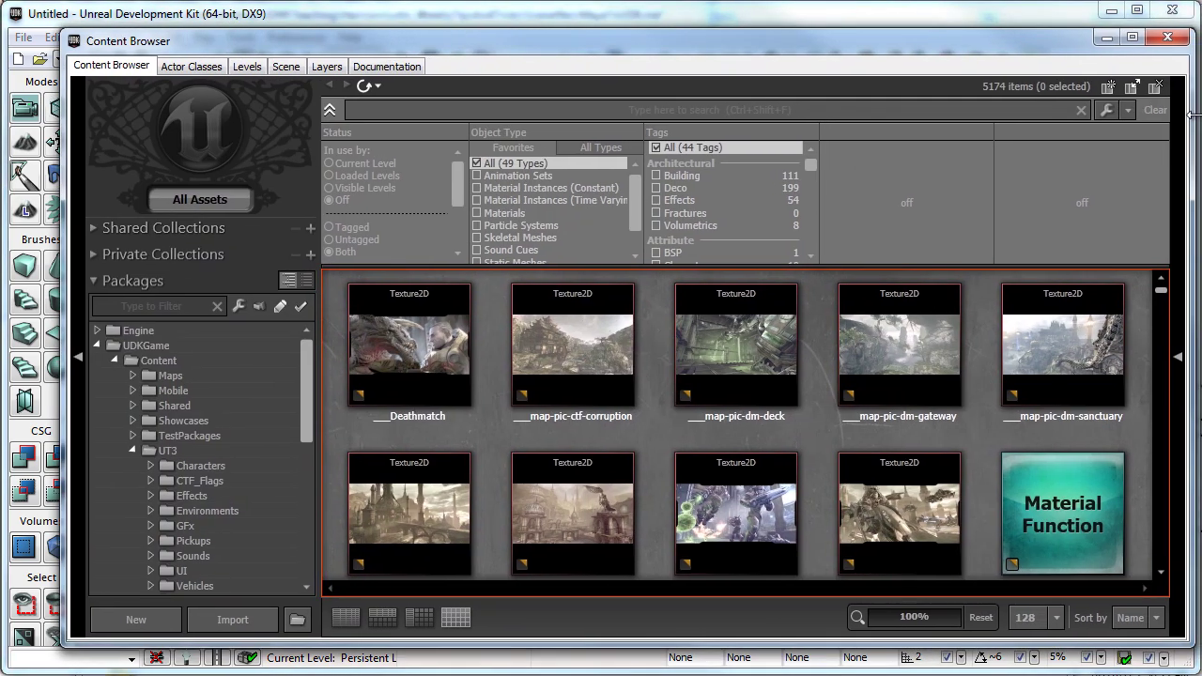
# Resize the Content Browser, then start an import browsed to Desktop > 3DM > Teaching
pyautogui.moveTo(1191, 114); pyautogui.dragTo(1117, 117)
pyautogui.moveTo(912, 47); pyautogui.dragTo(912, 31)
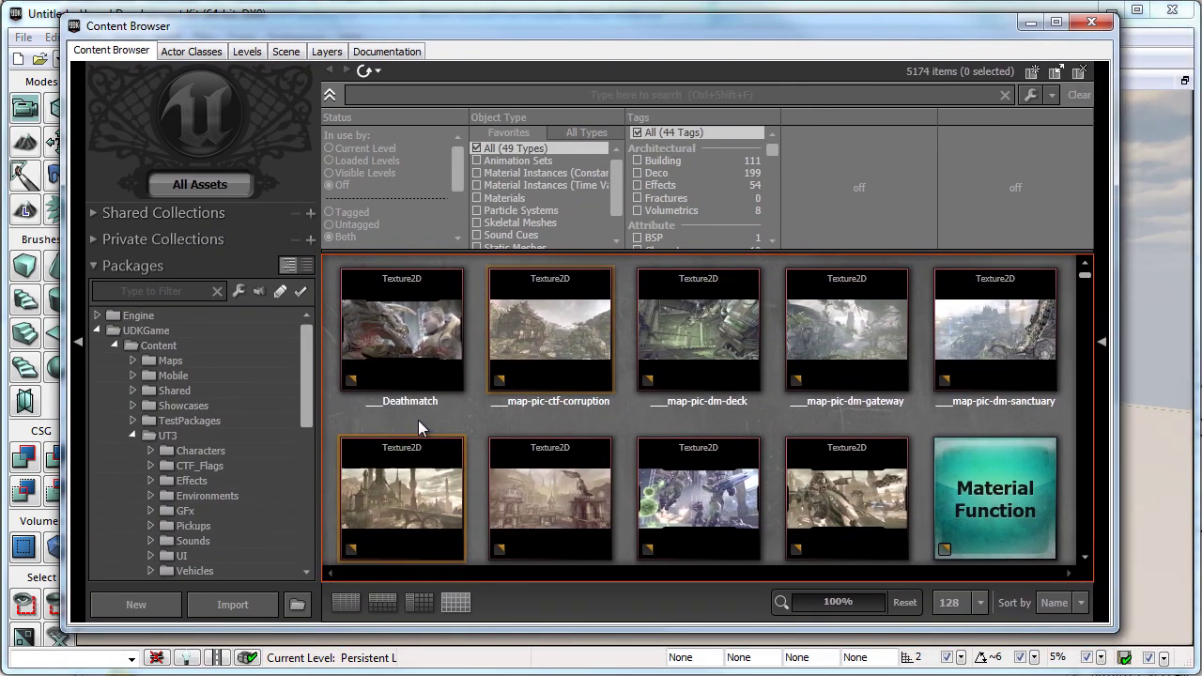
pyautogui.click(258, 602)
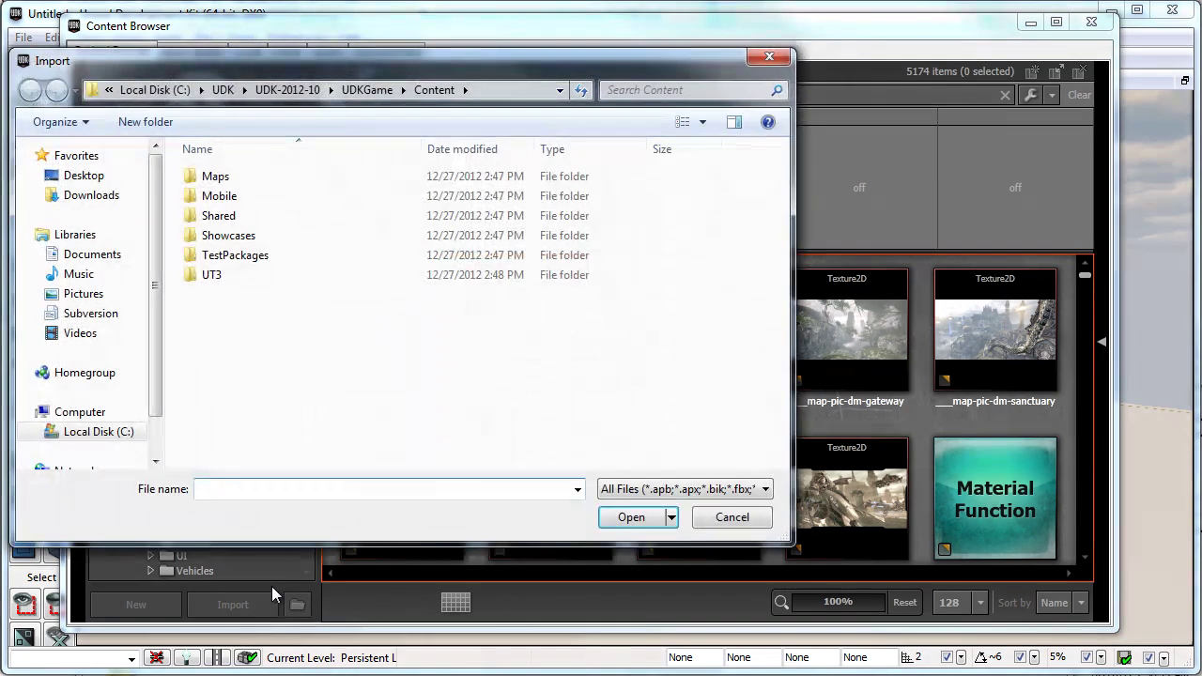
pyautogui.click(98, 179)
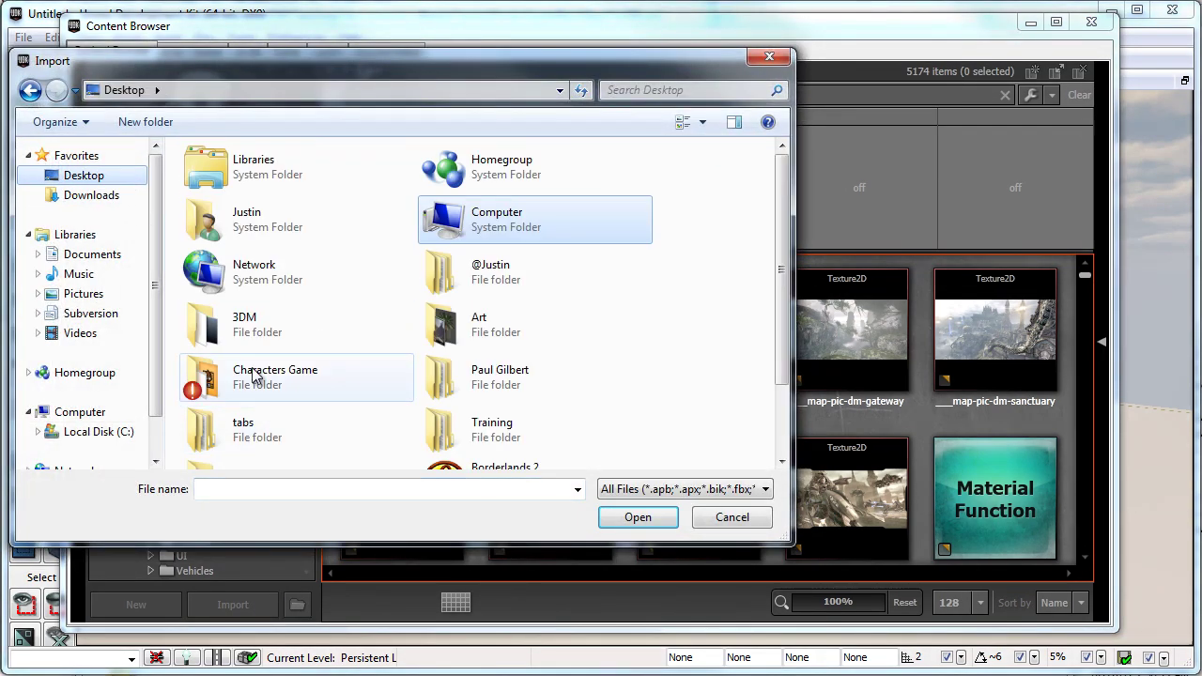
pyautogui.doubleClick(244, 343)
pyautogui.doubleClick(512, 211)
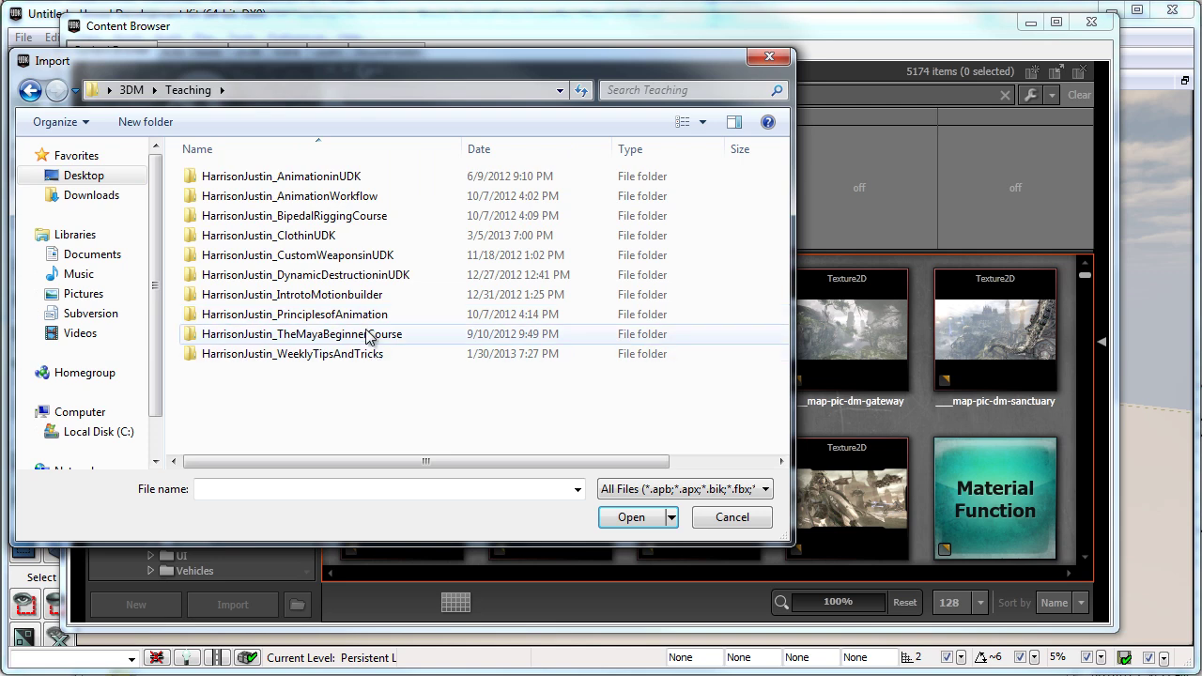
# Open Pistol.fbx from the Scenefiles\Export folder for import
pyautogui.doubleClick(309, 354)
pyautogui.doubleClick(235, 199)
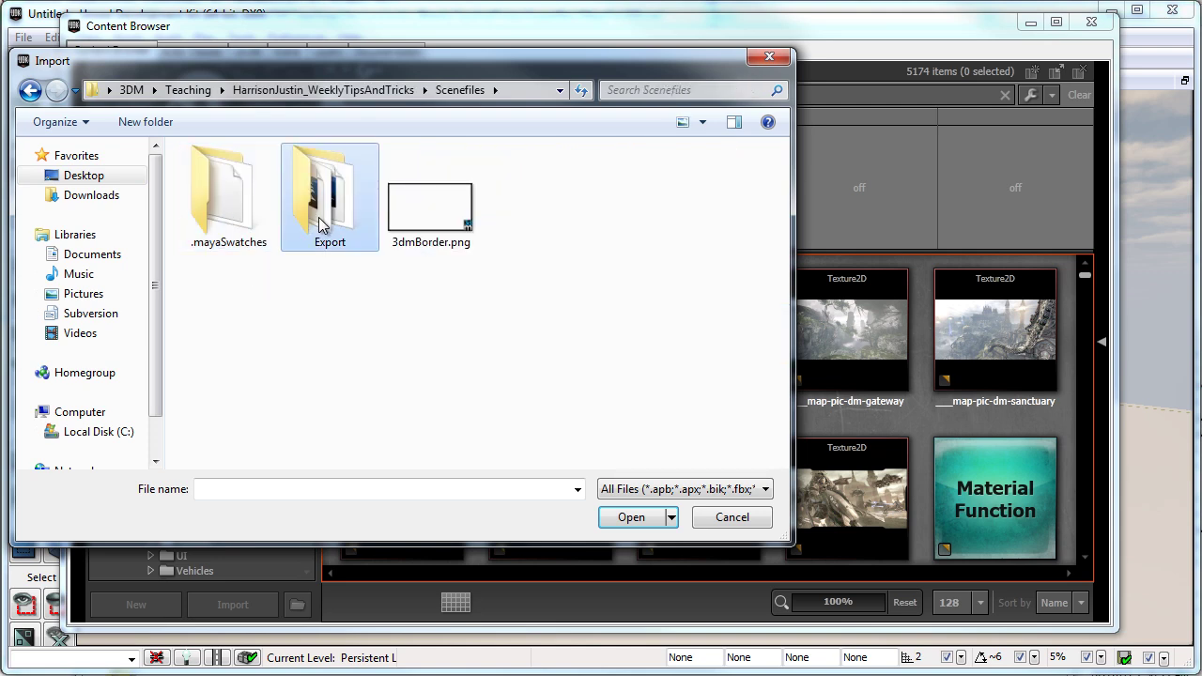
pyautogui.doubleClick(318, 217)
pyautogui.click(219, 238)
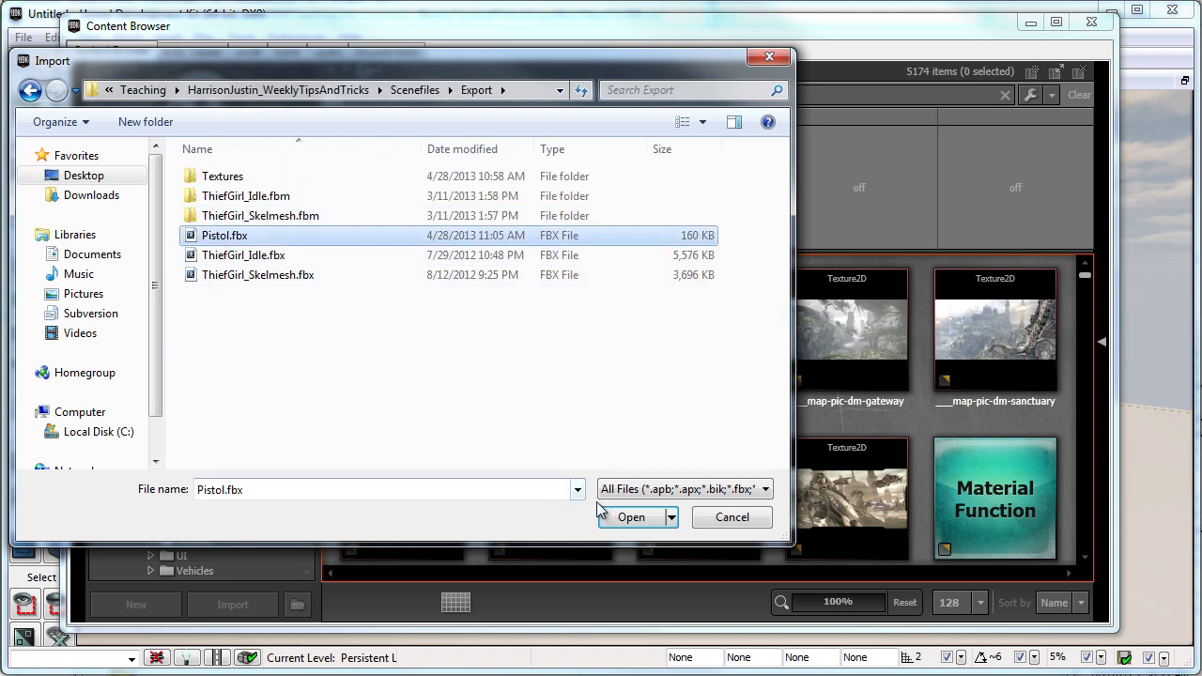
pyautogui.click(627, 510)
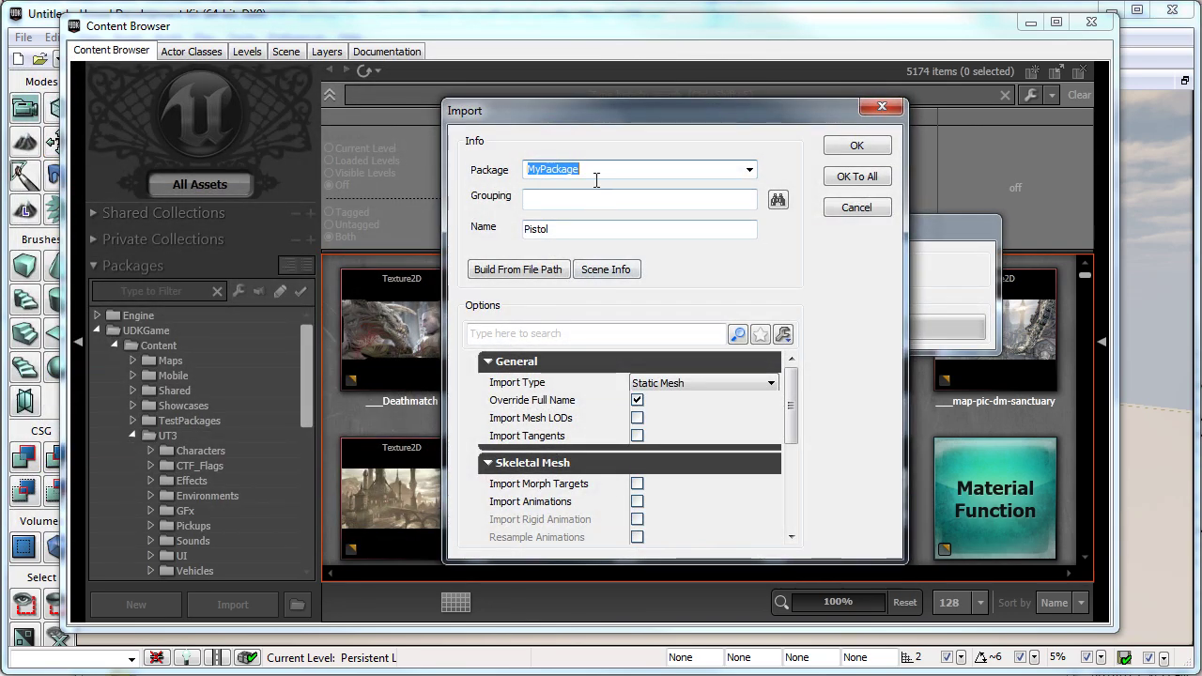
# Import it as a static mesh with Package Pistol and Grouping Mesh
pyautogui.write('Pistol')
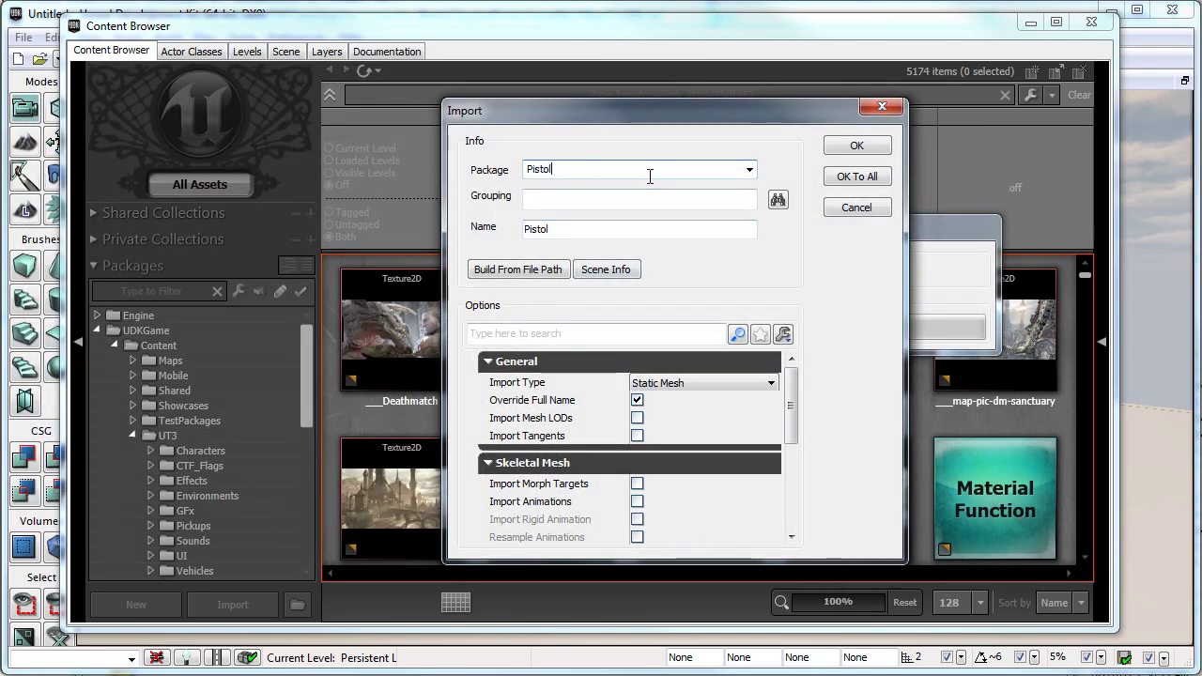
pyautogui.click(601, 201)
pyautogui.write('Mesh')
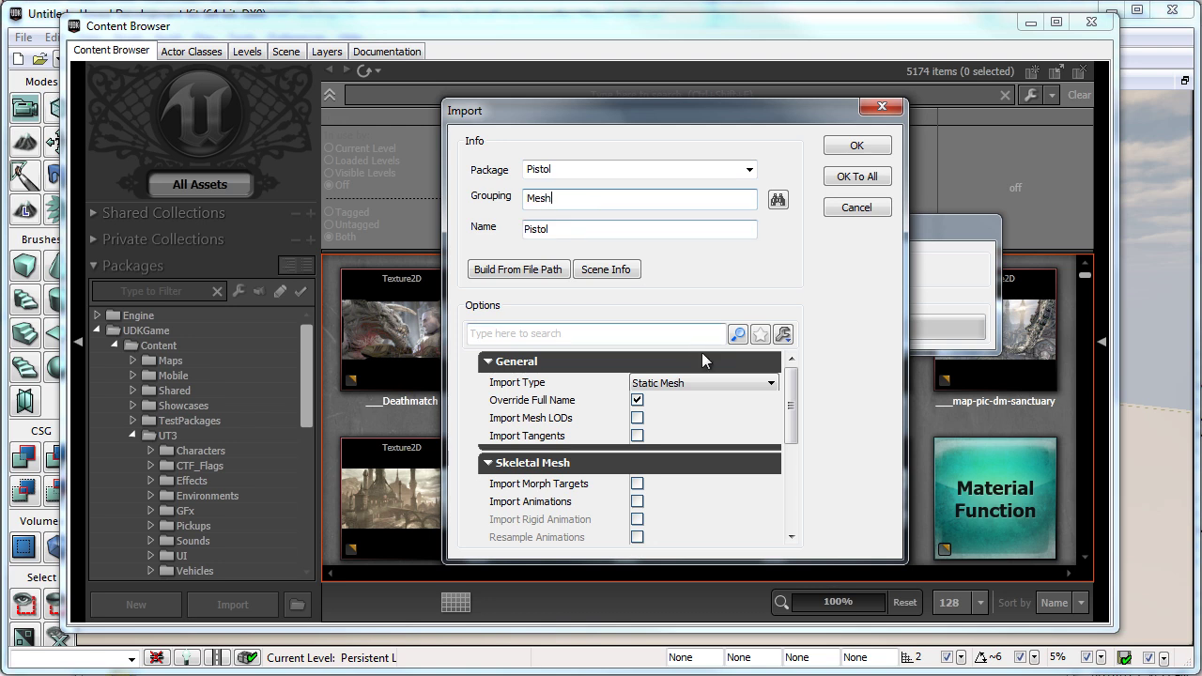
pyautogui.moveTo(792, 383); pyautogui.dragTo(790, 469)
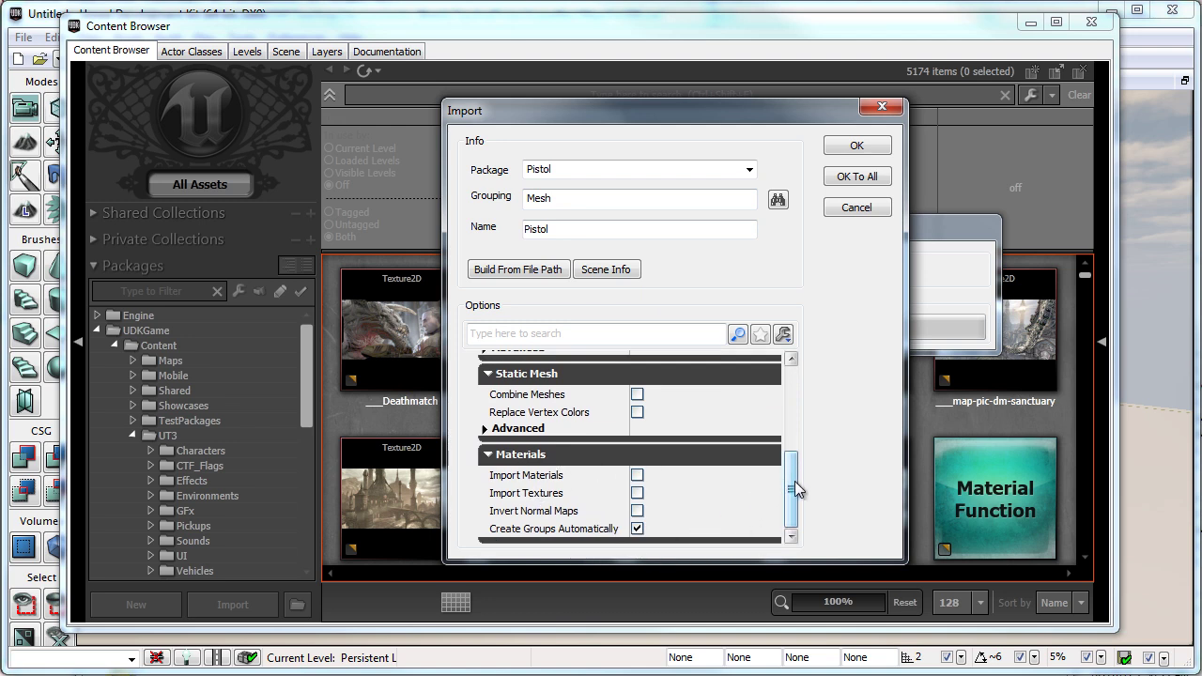
pyautogui.moveTo(795, 481); pyautogui.dragTo(795, 372)
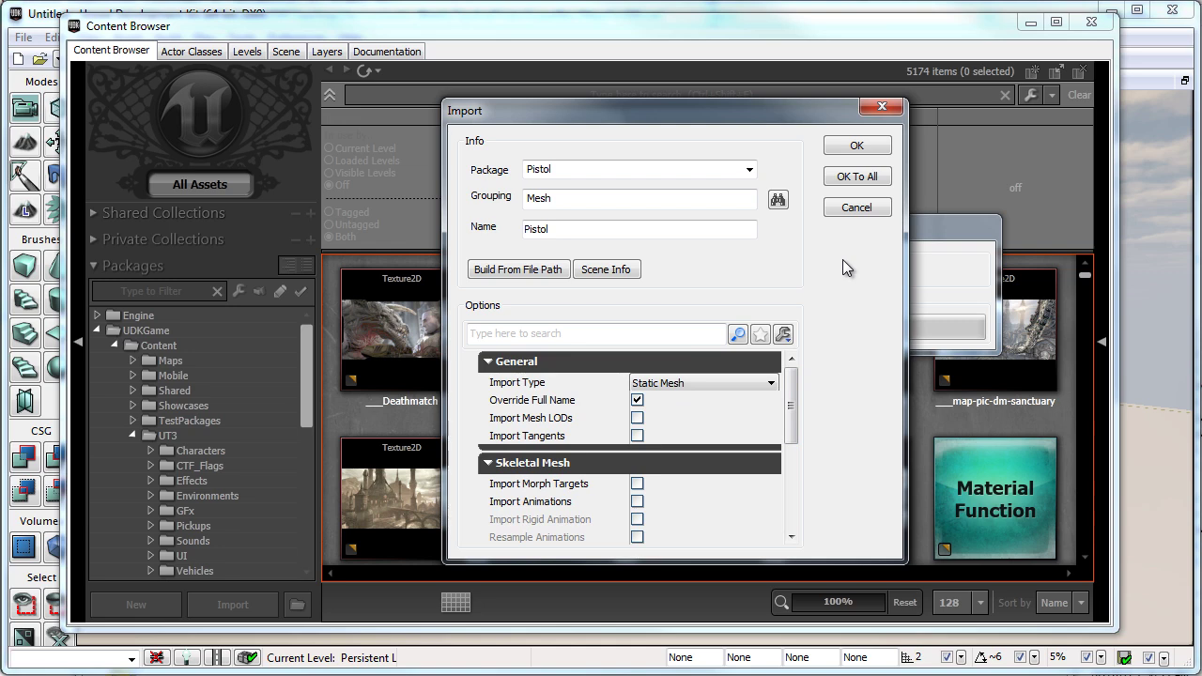
pyautogui.click(850, 147)
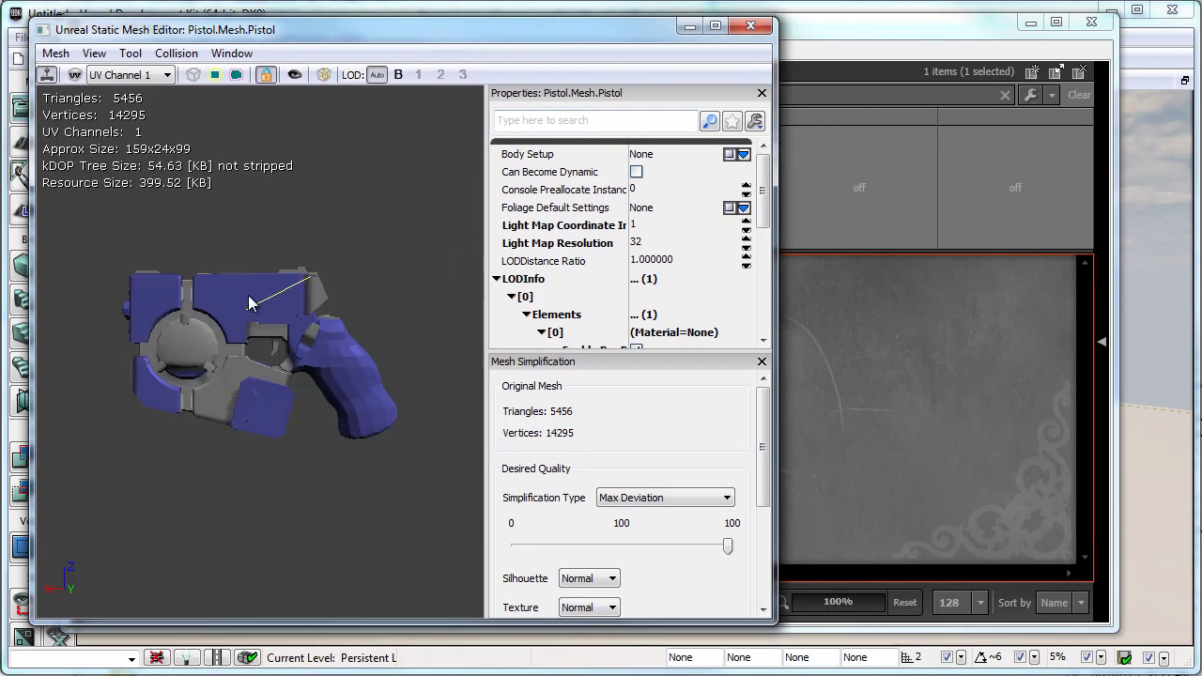
pyautogui.moveTo(249, 302)
pyautogui.mouseDown()
pyautogui.moveTo(171, 359)
pyautogui.moveTo(255, 316)
pyautogui.moveTo(247, 327)
pyautogui.moveTo(309, 322)
pyautogui.mouseUp()
pyautogui.scroll(2, 314, 317)
pyautogui.scroll(4, 298, 296)
pyautogui.scroll(-3, 298, 297)
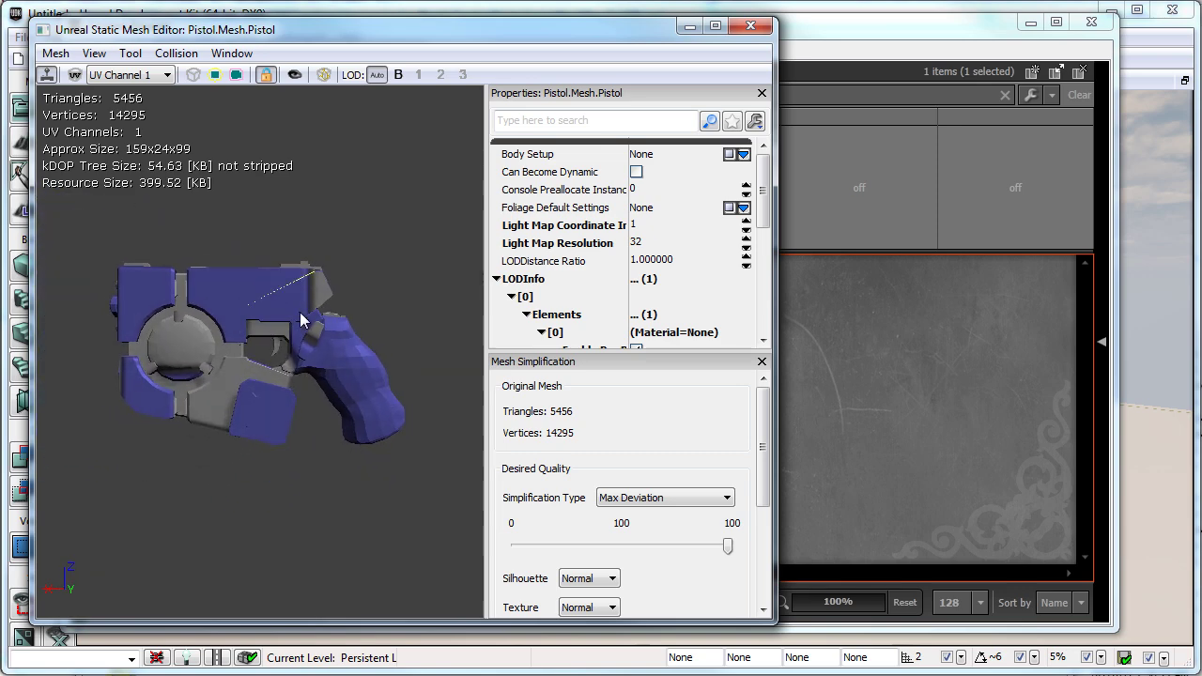
pyautogui.click(748, 26)
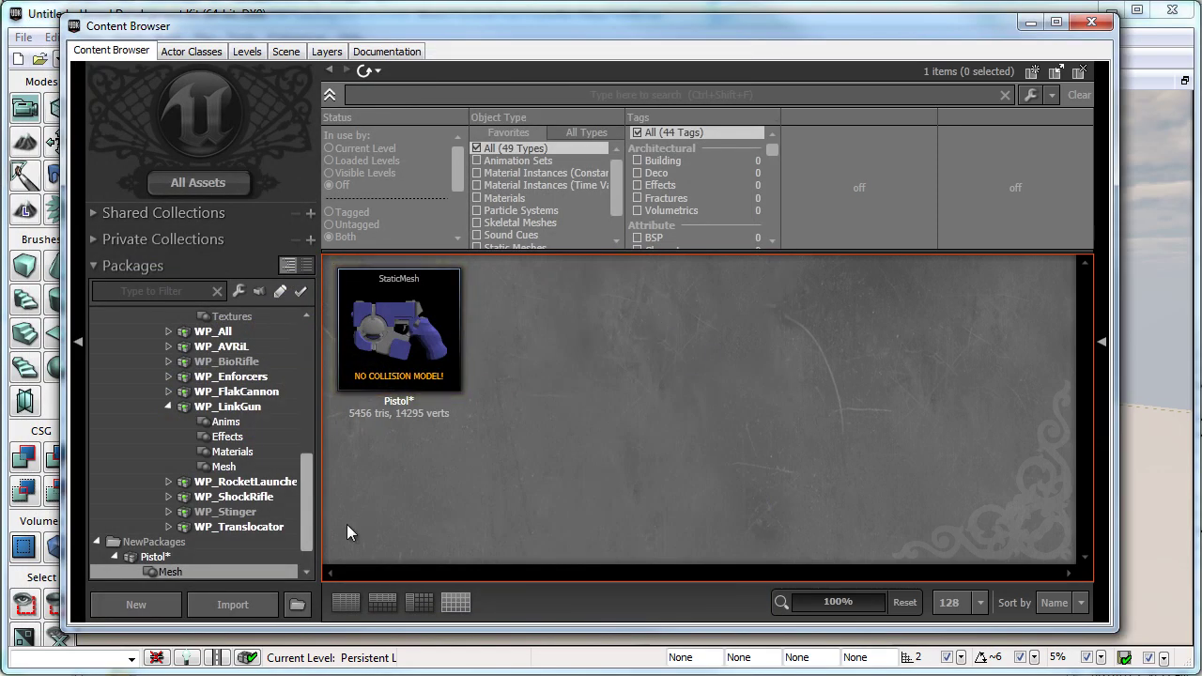
# Select pistol_D, pistol_E and pistol_S in the Export/Textures folder and open them
pyautogui.click(245, 603)
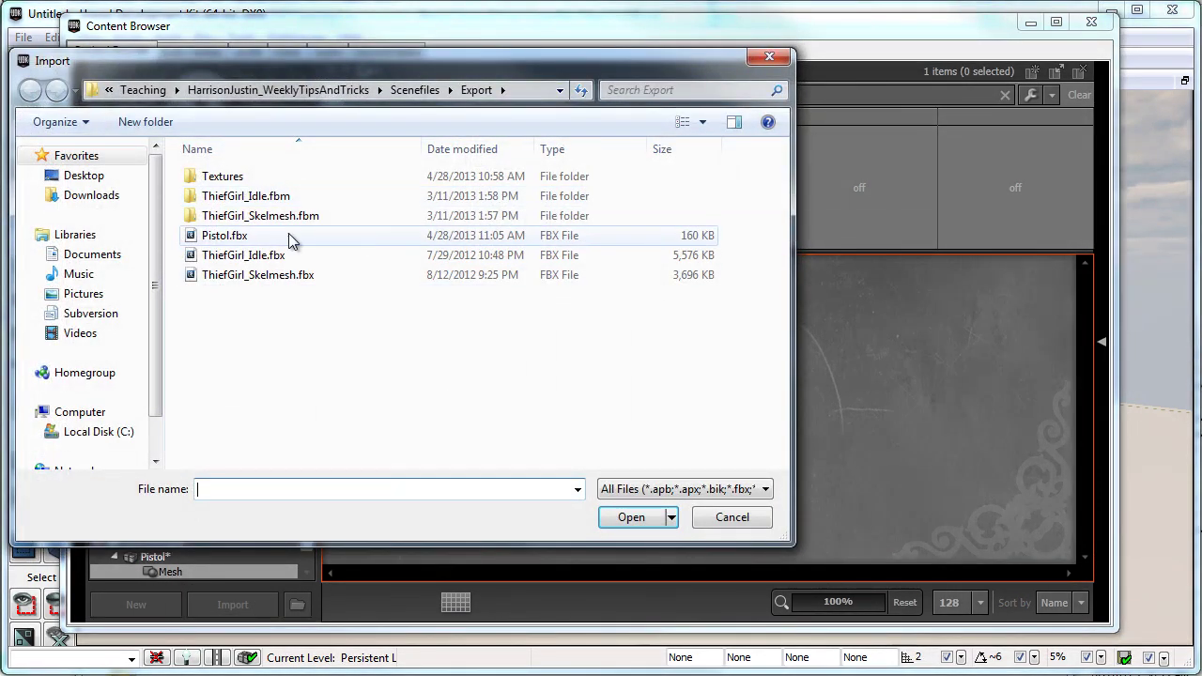
pyautogui.doubleClick(235, 179)
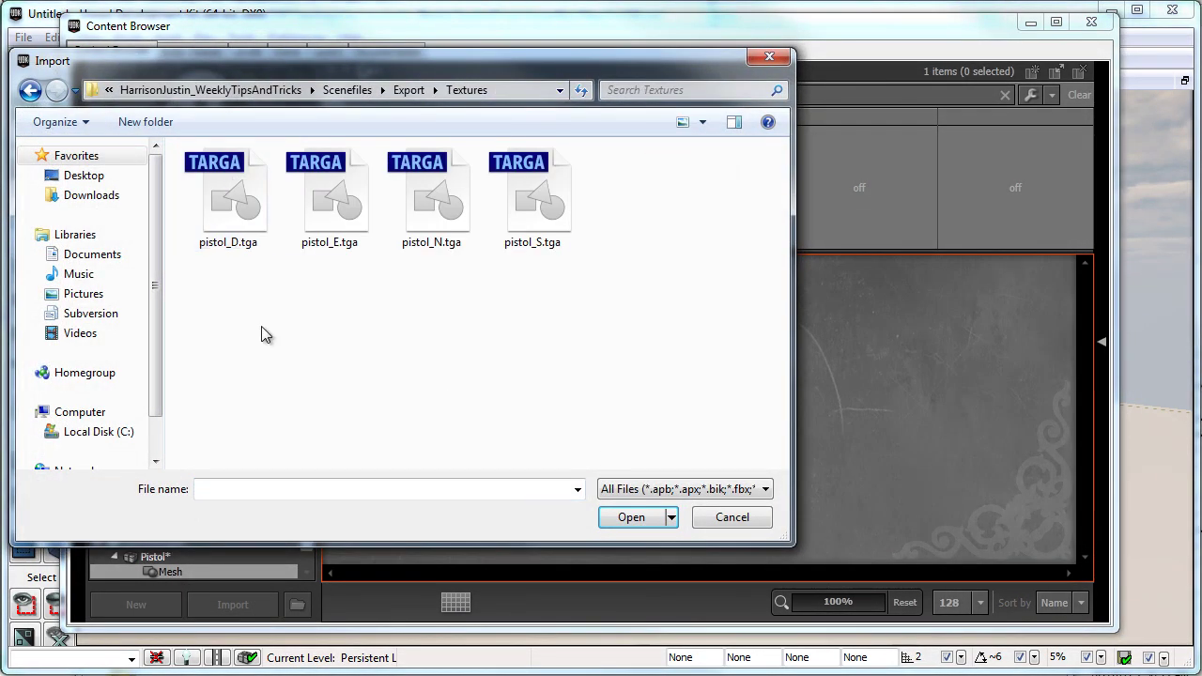
pyautogui.click(246, 235)
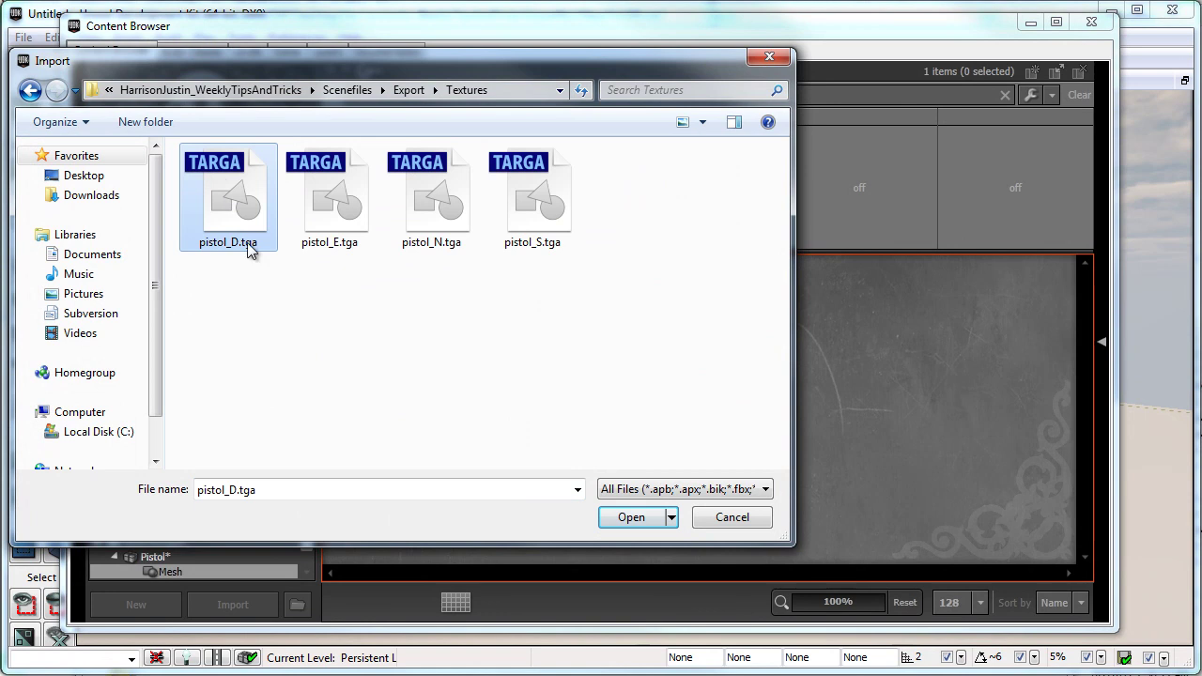
pyautogui.click(341, 226)
pyautogui.click(445, 239)
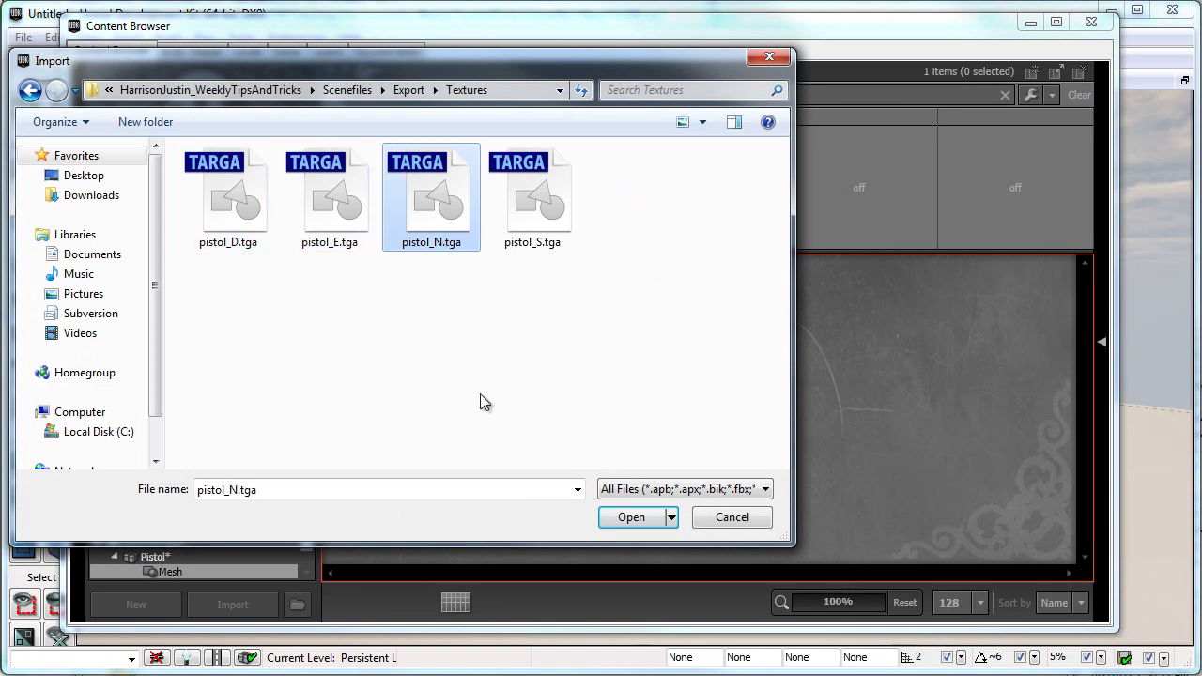
pyautogui.click(549, 230)
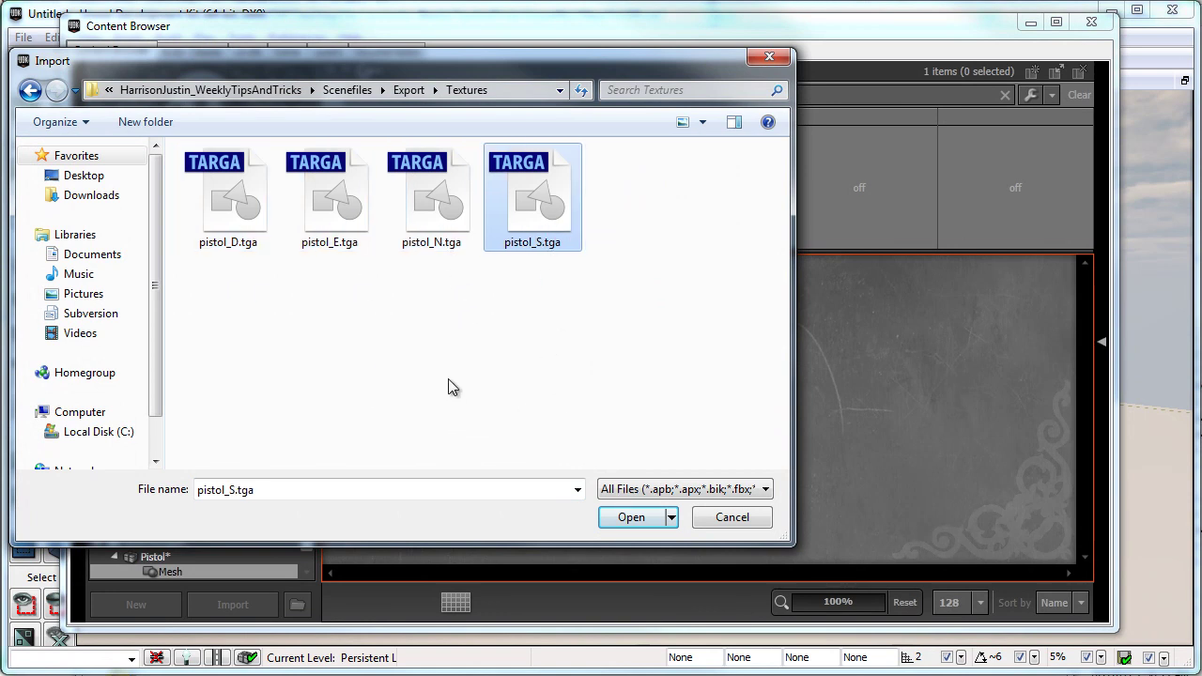
pyautogui.keyDown('ctrl'); pyautogui.click(333, 202); pyautogui.keyUp('ctrl')
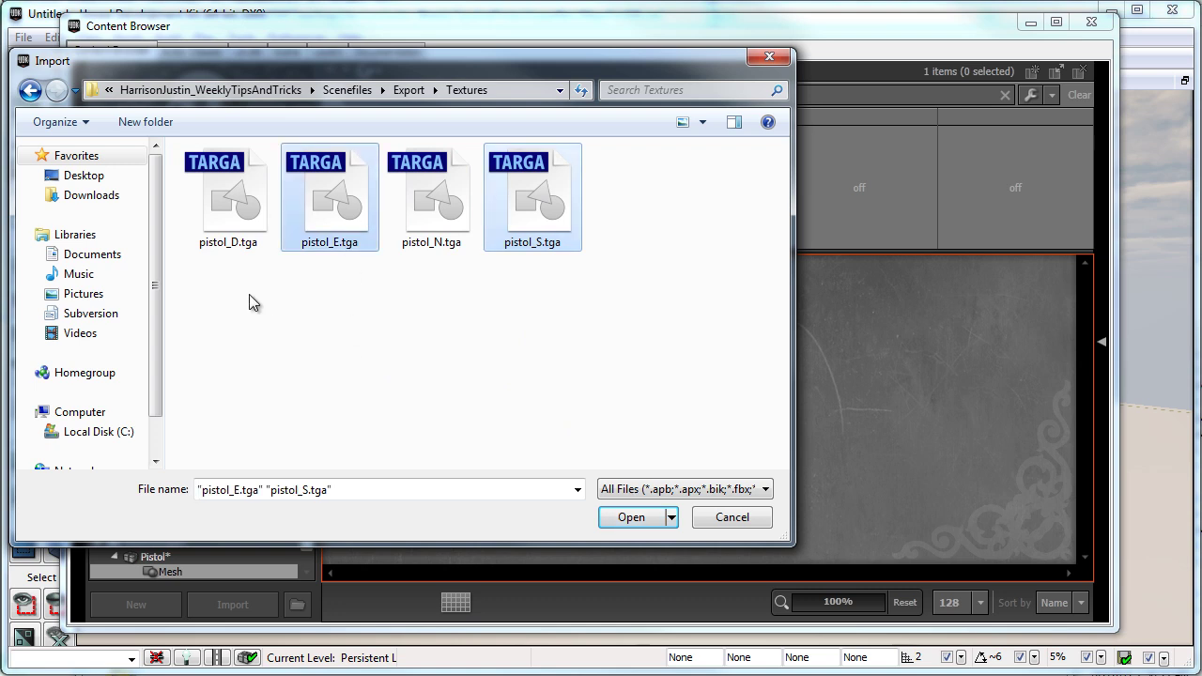
pyautogui.keyDown('ctrl'); pyautogui.click(242, 216); pyautogui.keyUp('ctrl')
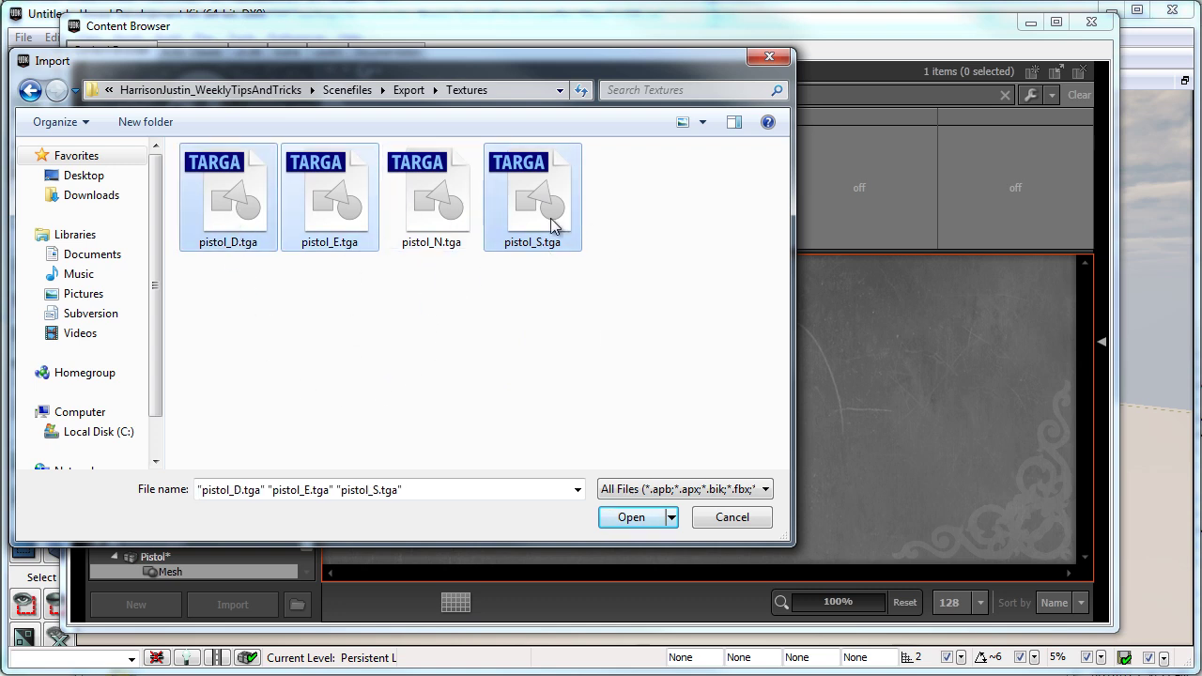
pyautogui.click(636, 518)
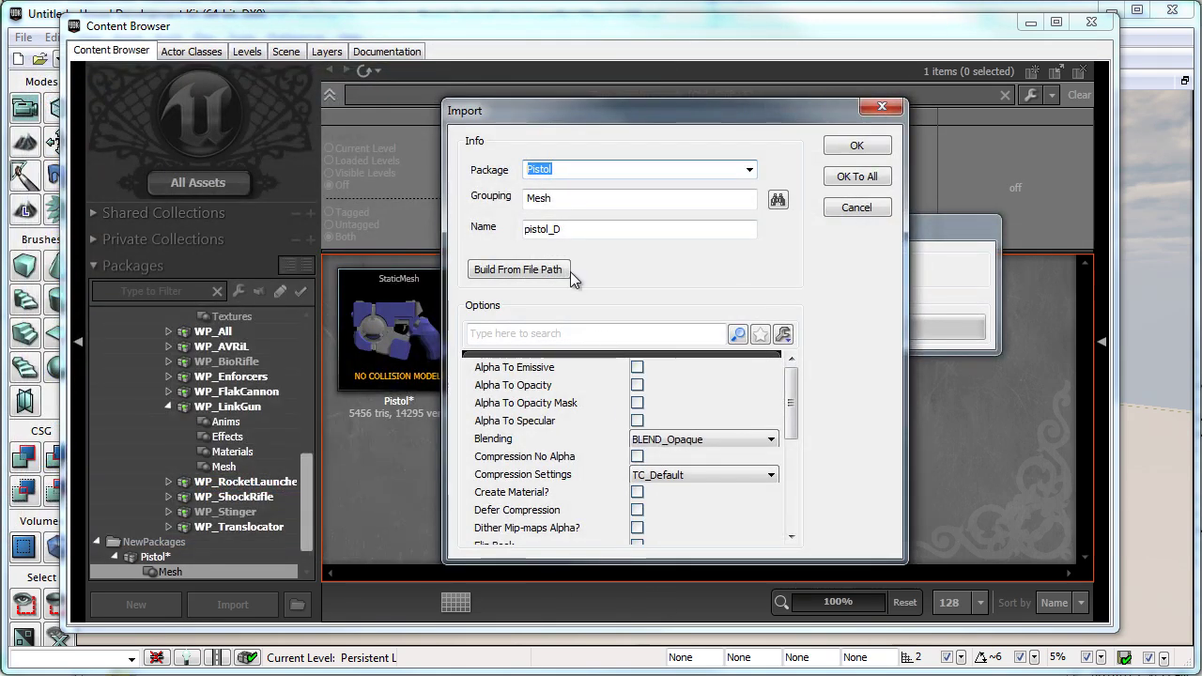
# Change the Grouping from Mesh to Textures and import all three with OK To All
pyautogui.click(566, 200)
pyautogui.doubleClick(566, 200)
pyautogui.write('Textures')
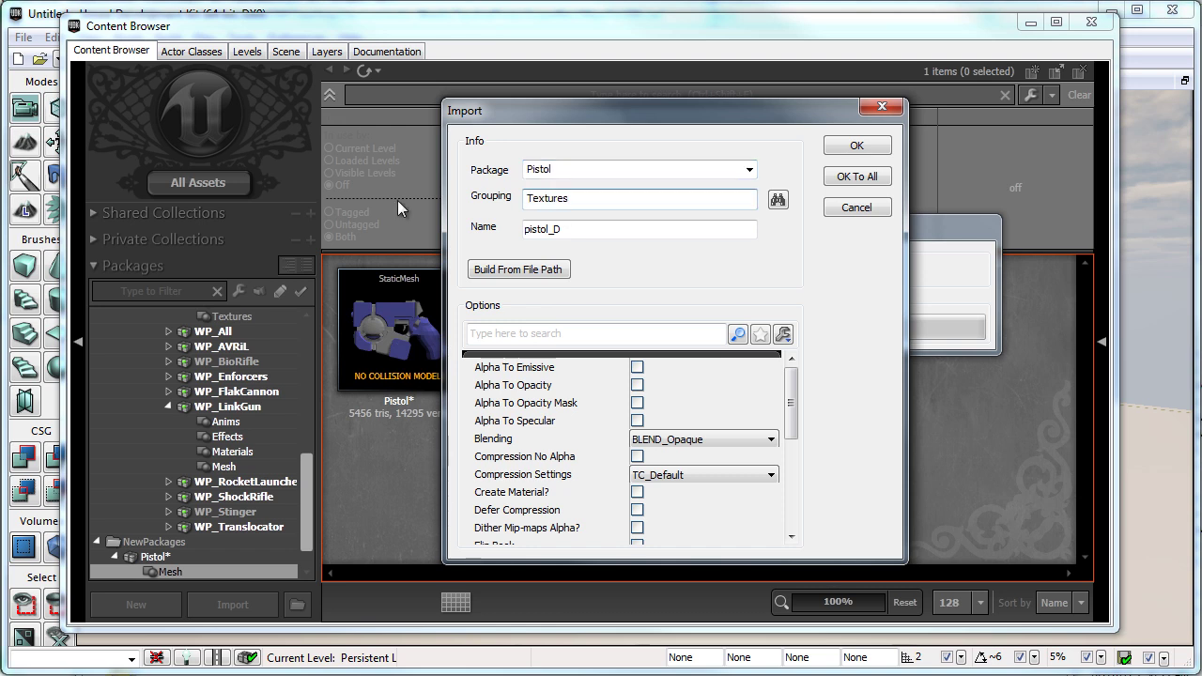
pyautogui.moveTo(796, 389)
pyautogui.mouseDown()
pyautogui.moveTo(791, 483)
pyautogui.moveTo(791, 395)
pyautogui.mouseUp()
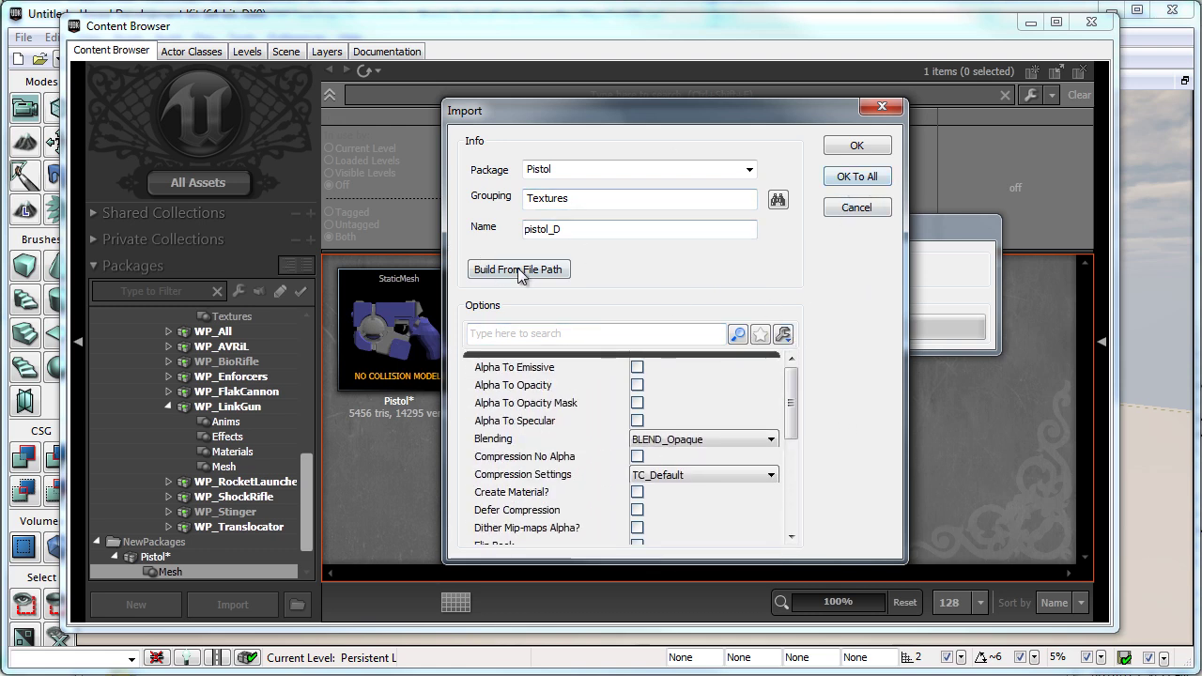
pyautogui.click(857, 176)
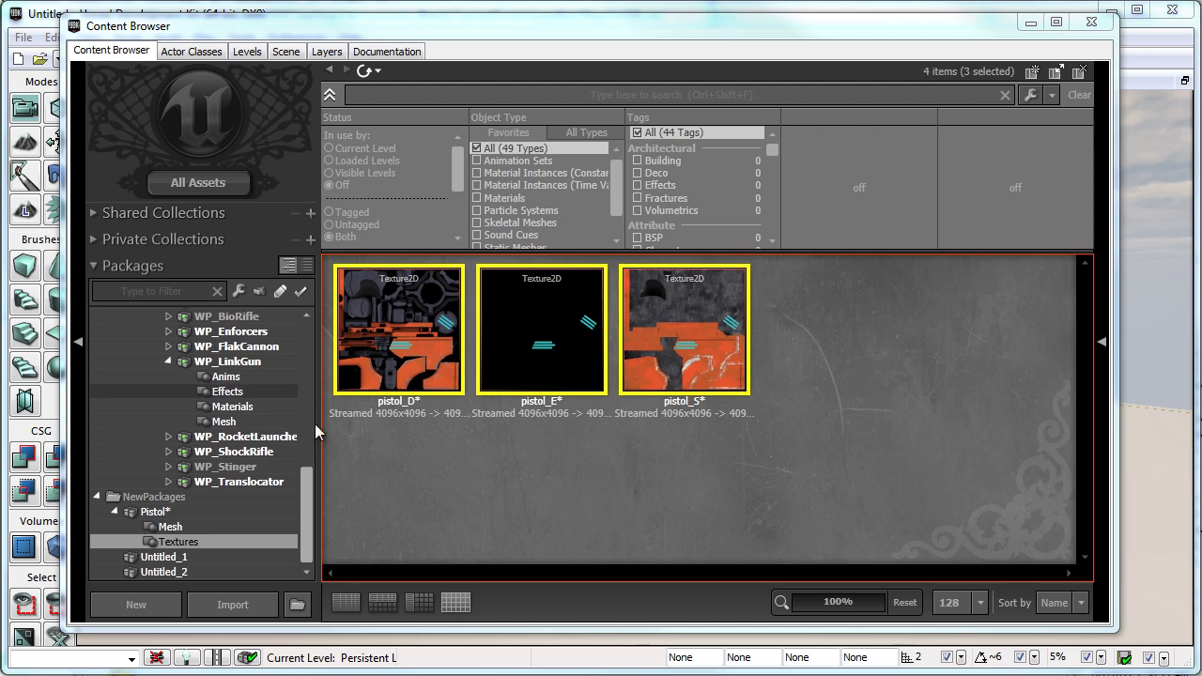
# Choose the pistol_N.tga normal map file for import
pyautogui.click(691, 478)
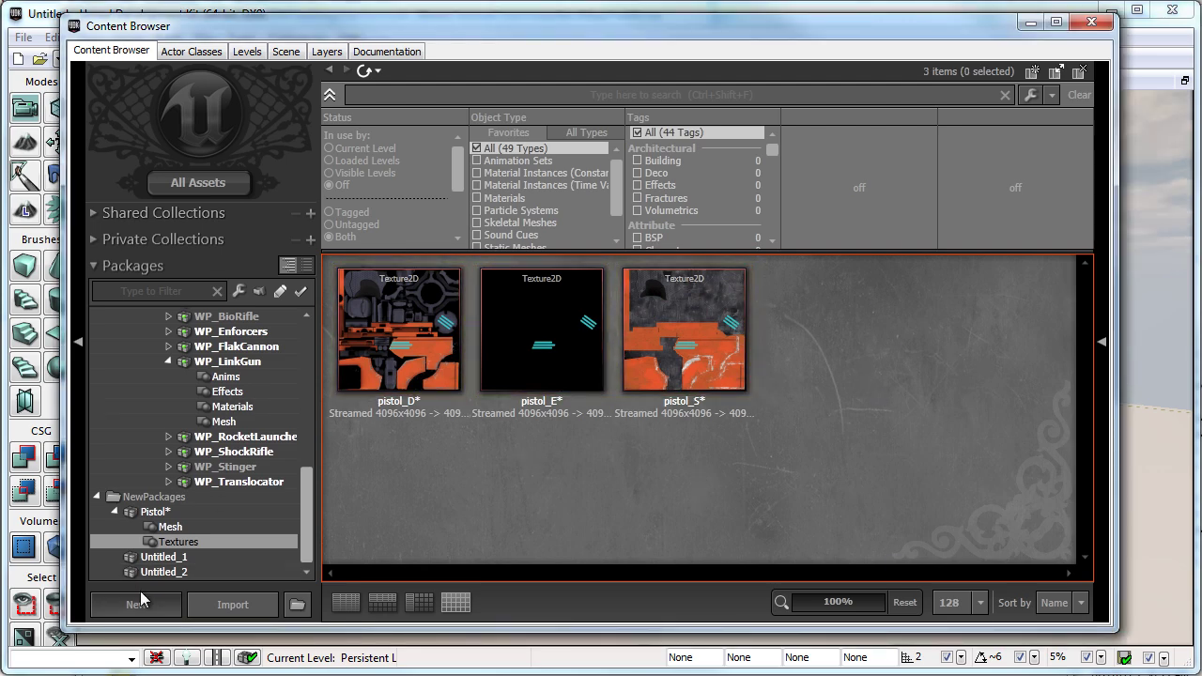
pyautogui.click(232, 604)
pyautogui.click(439, 156)
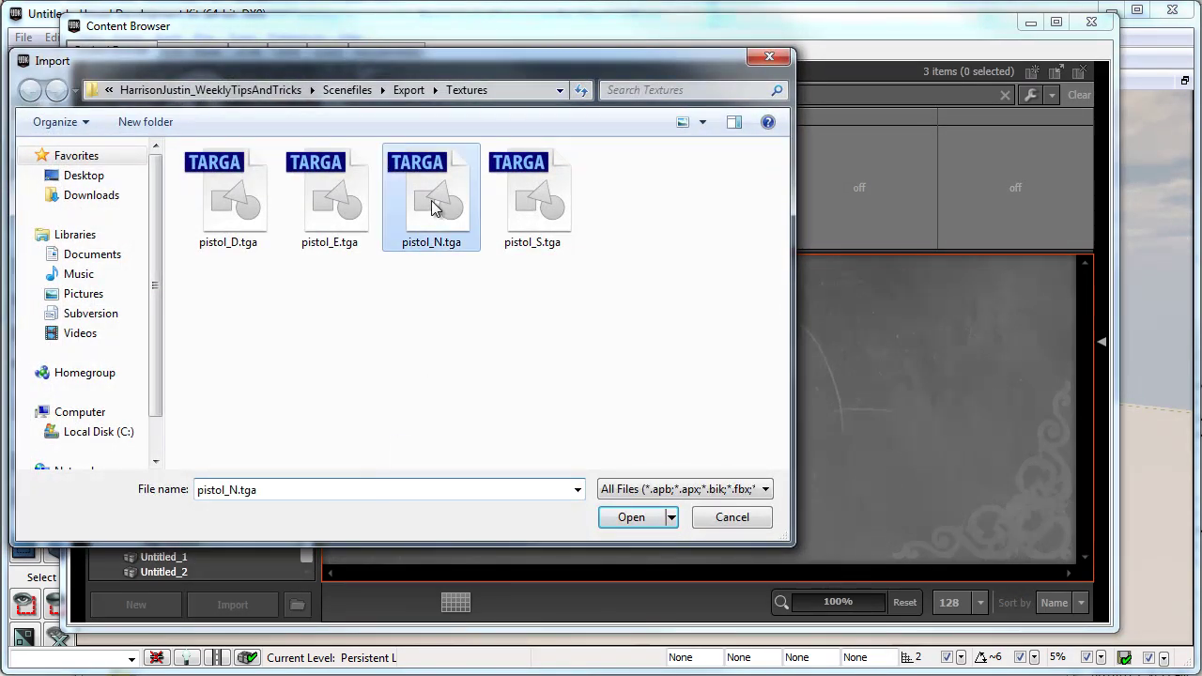
pyautogui.click(642, 523)
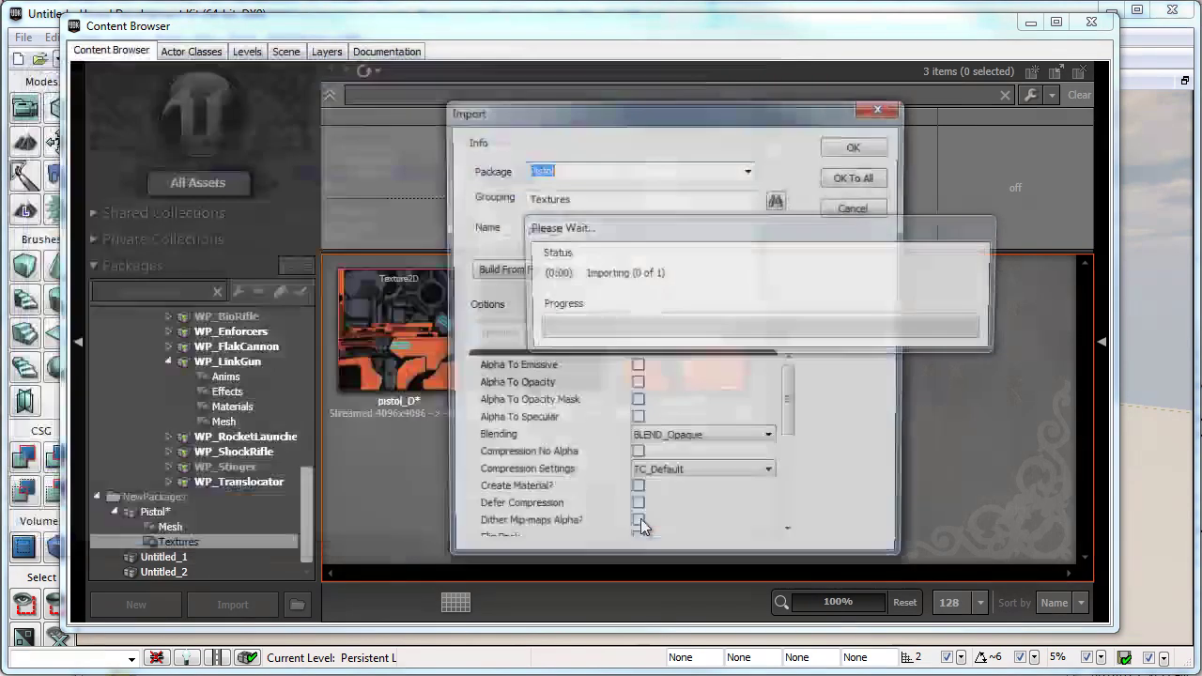
# Import pistol_N with TC_Normalmap compression, then view the whole Pistol package
pyautogui.click(591, 199)
pyautogui.click(593, 230)
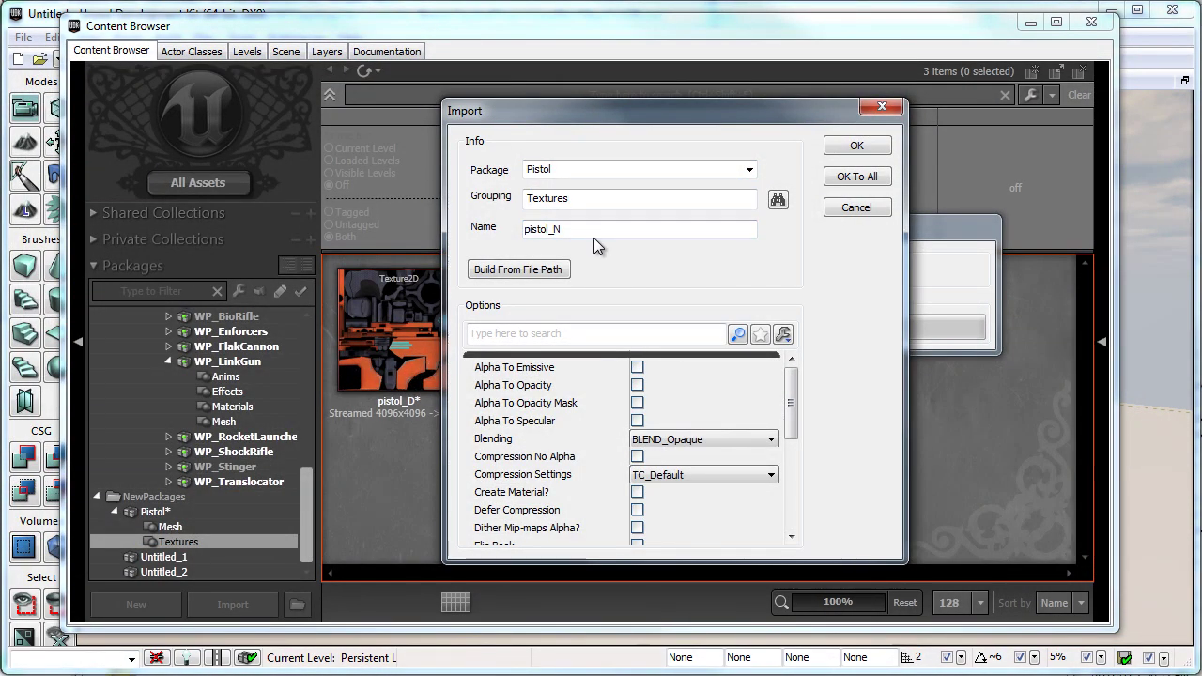
pyautogui.click(770, 475)
pyautogui.click(699, 505)
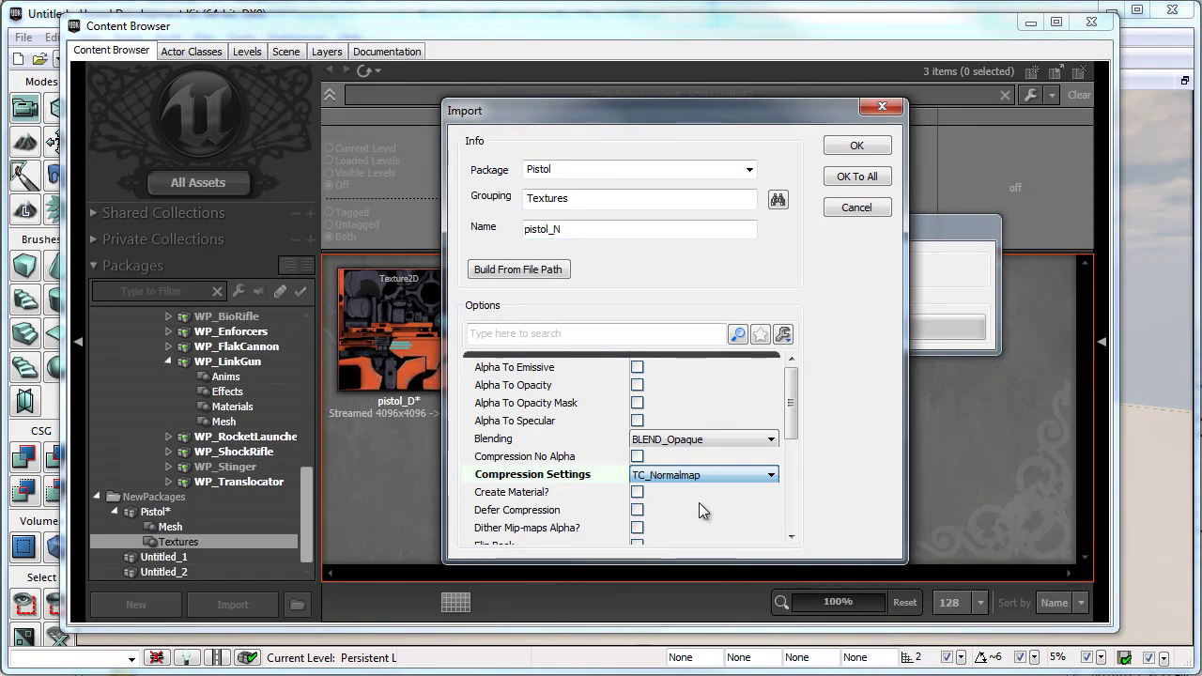
pyautogui.click(866, 146)
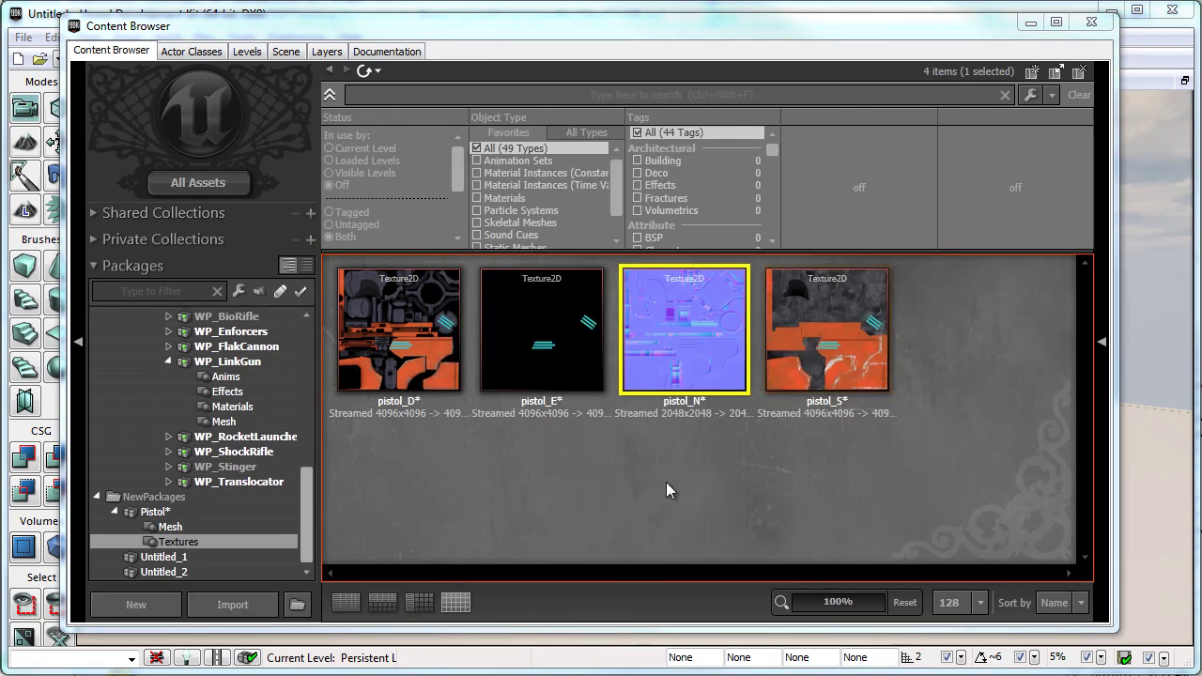
pyautogui.click(666, 481)
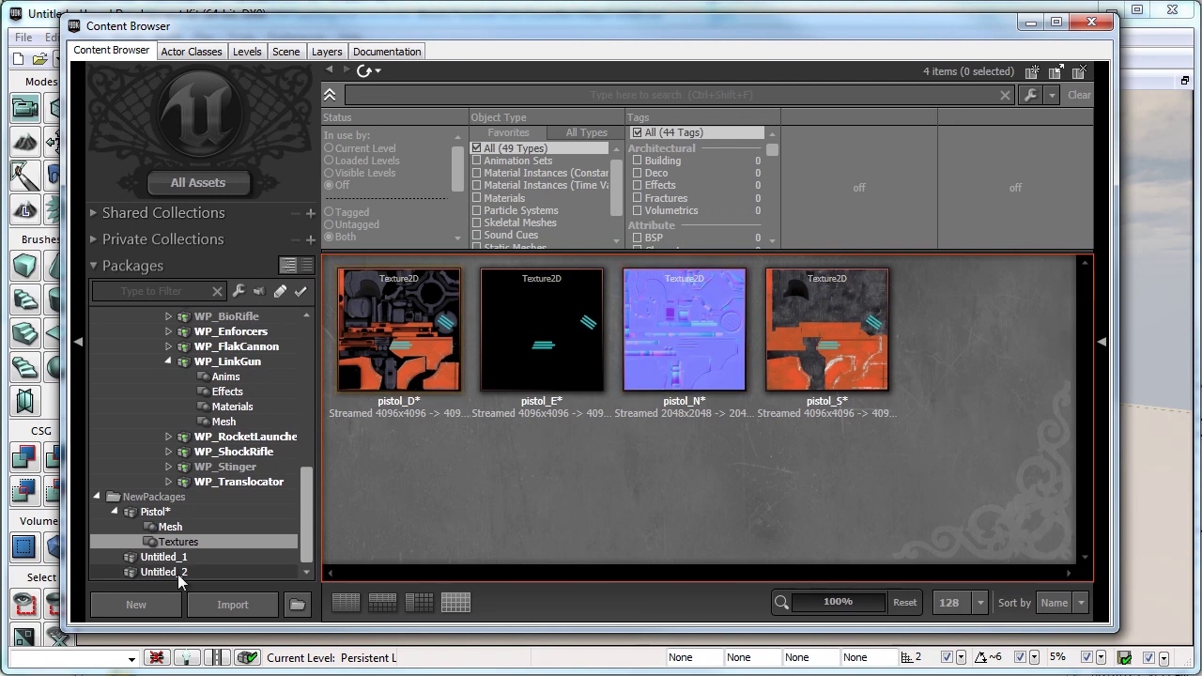
pyautogui.click(156, 511)
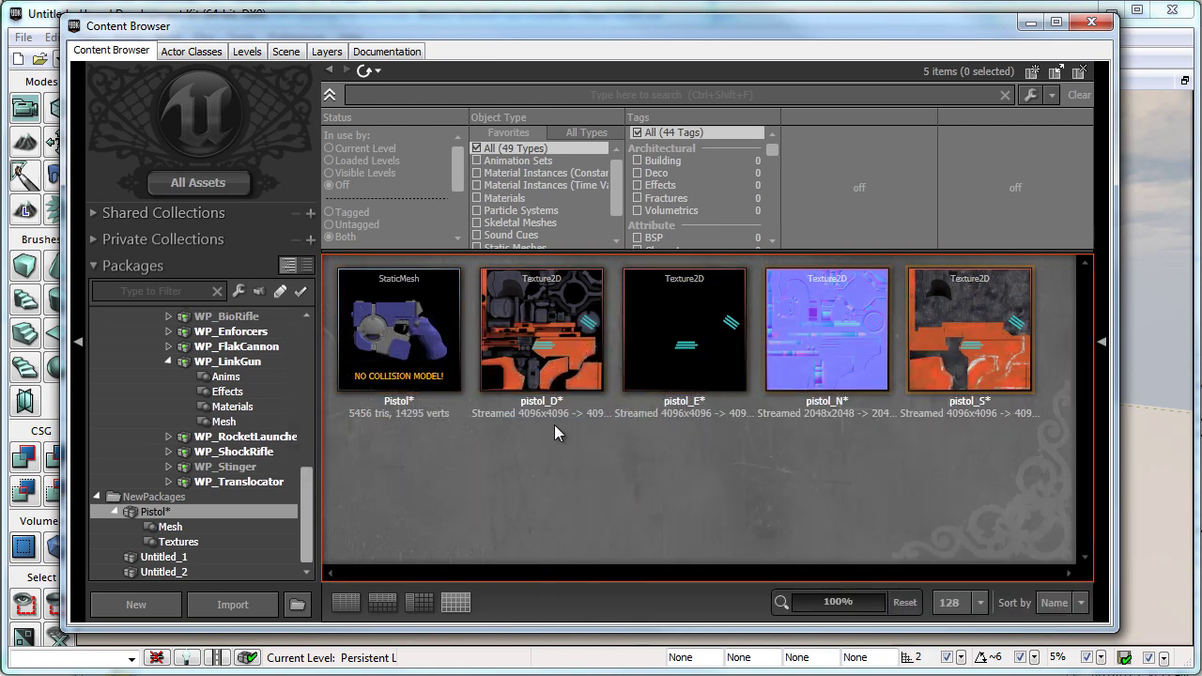
# Create a New Material named Pistol_Material with Grouping Material in the Pistol package
pyautogui.rightClick(549, 511)
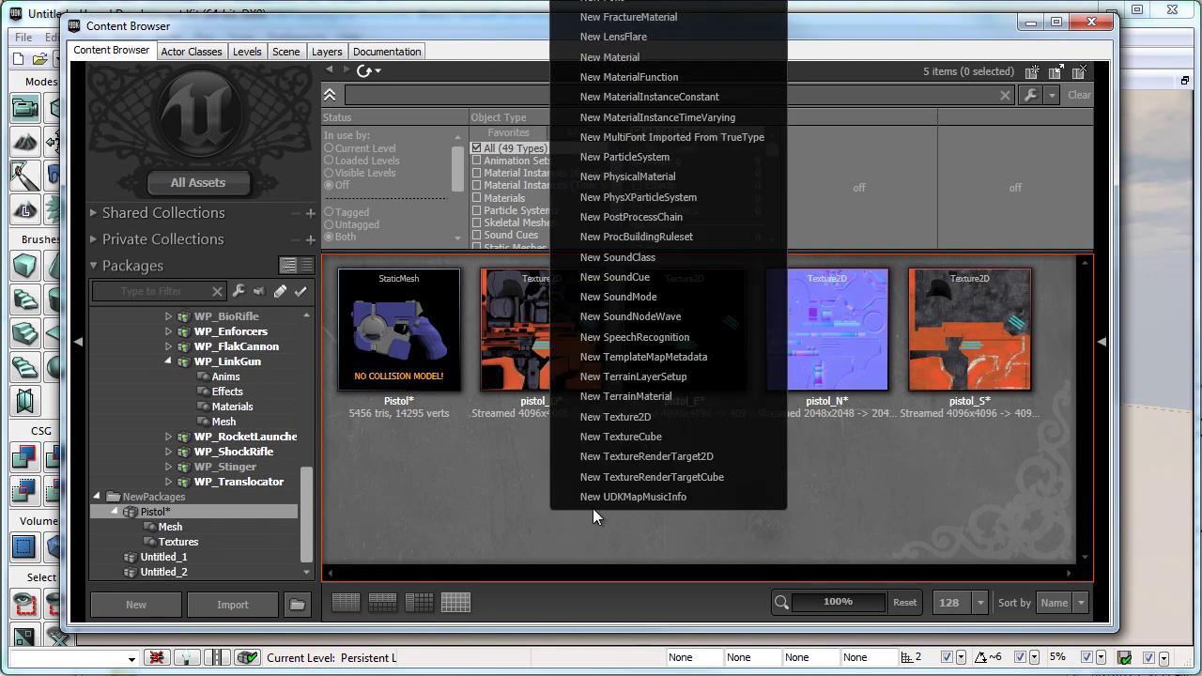
pyautogui.click(616, 59)
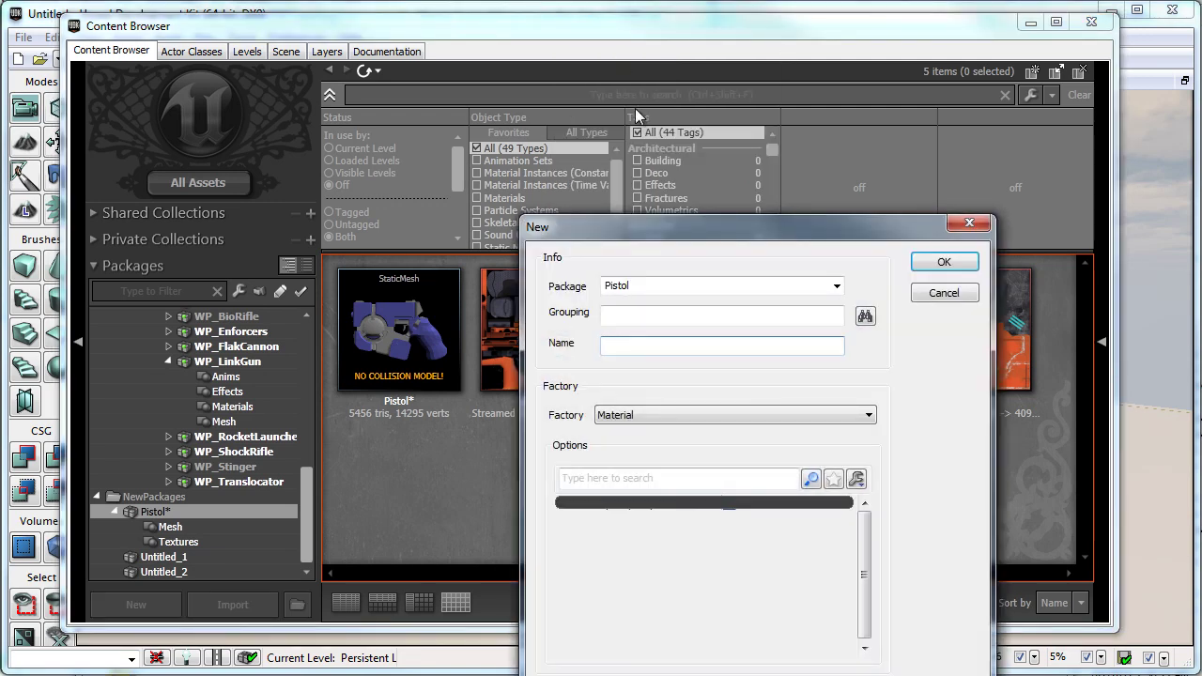
pyautogui.moveTo(708, 229); pyautogui.dragTo(686, 142)
pyautogui.click(700, 235)
pyautogui.write('Material')
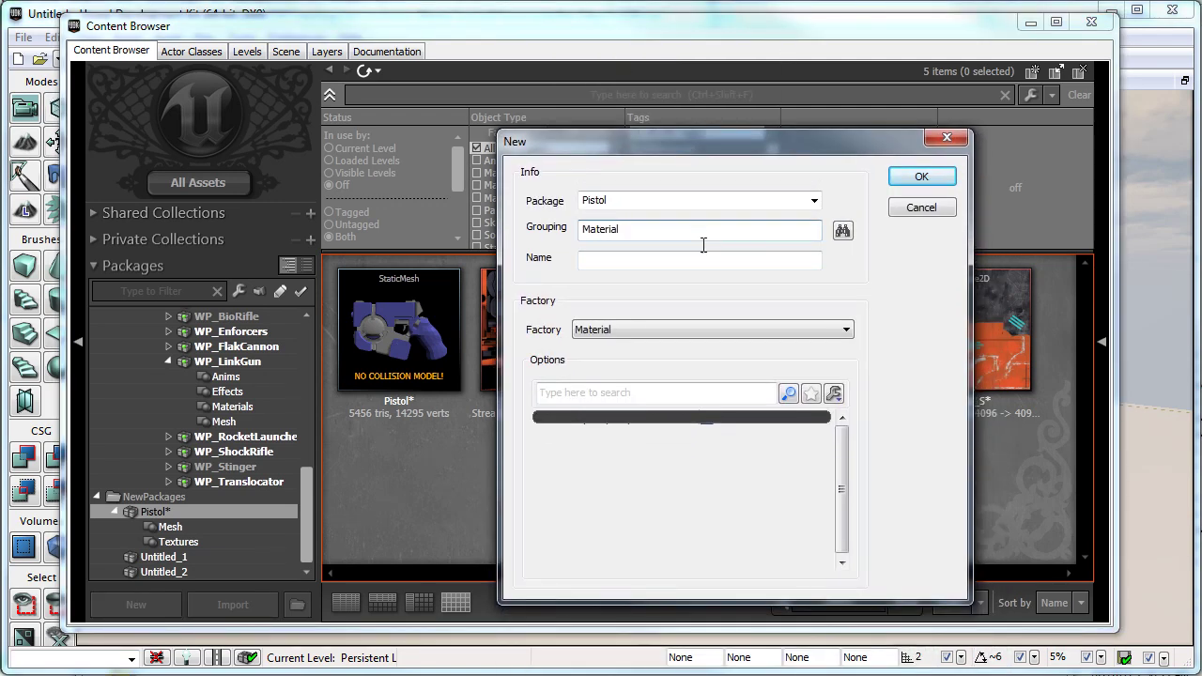
pyautogui.click(693, 260)
pyautogui.write('Pistol_Material')
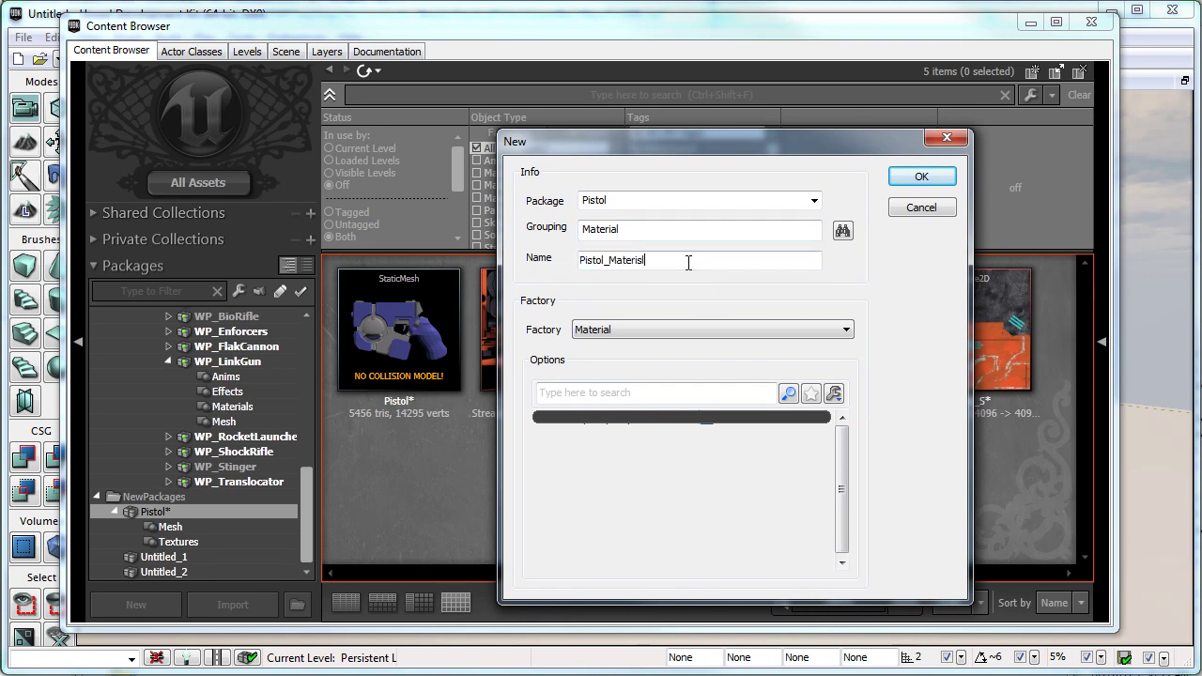
pyautogui.click(934, 180)
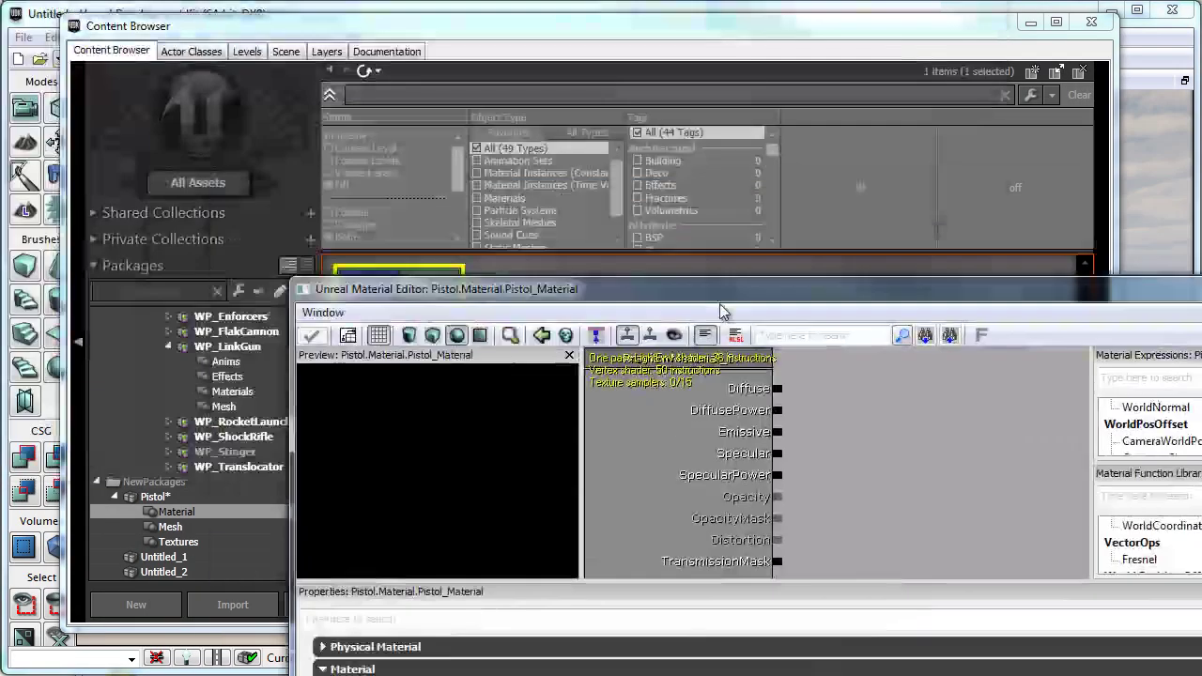
# Move the Material Editor to the top, enlarge its panes and rotate the preview
pyautogui.moveTo(713, 275)
pyautogui.mouseDown()
pyautogui.moveTo(716, 98)
pyautogui.moveTo(733, 26)
pyautogui.mouseUp()
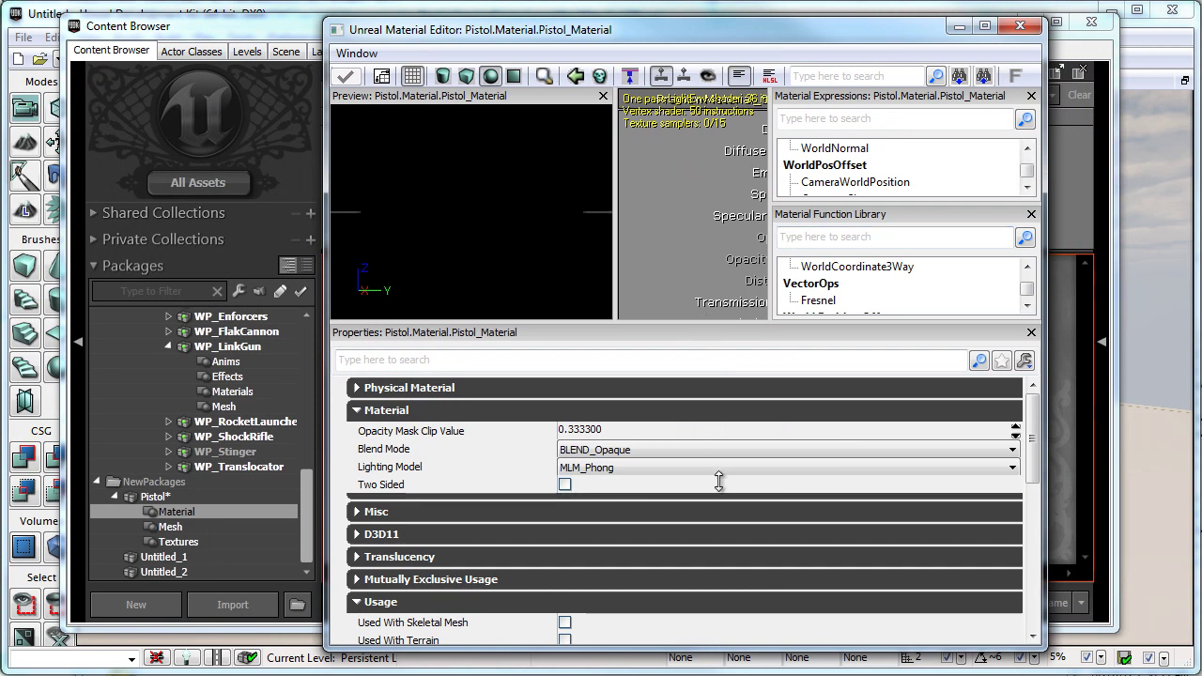
pyautogui.moveTo(719, 483); pyautogui.dragTo(719, 497)
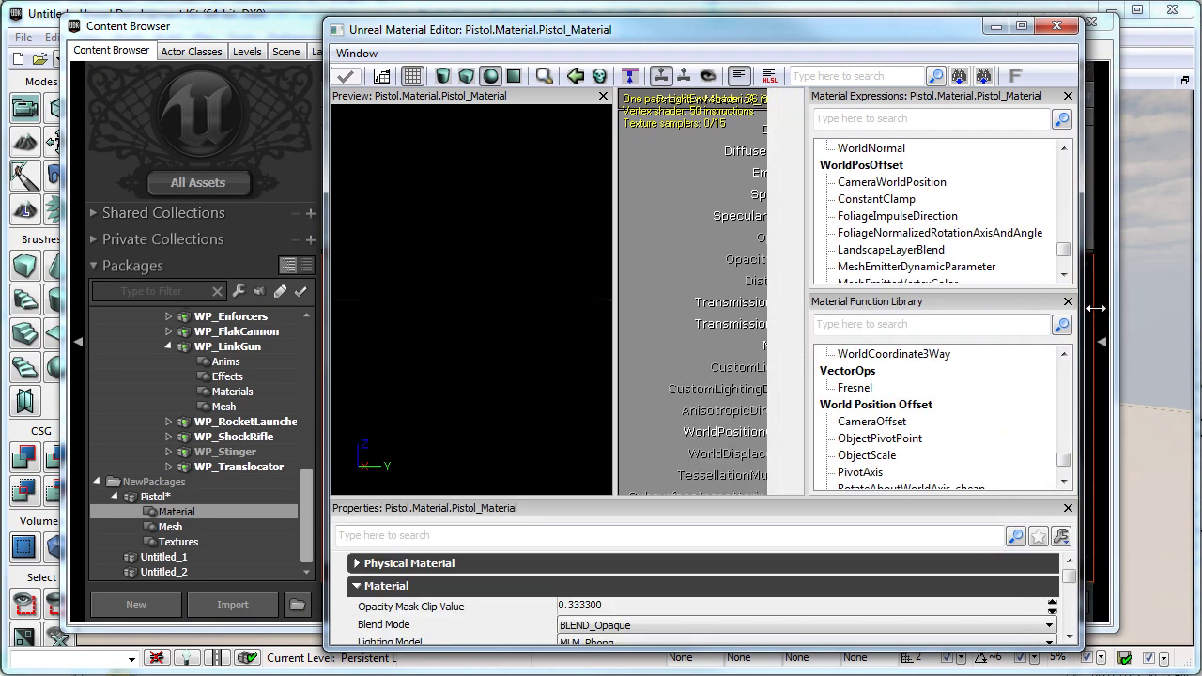
pyautogui.moveTo(1047, 306); pyautogui.dragTo(1172, 306)
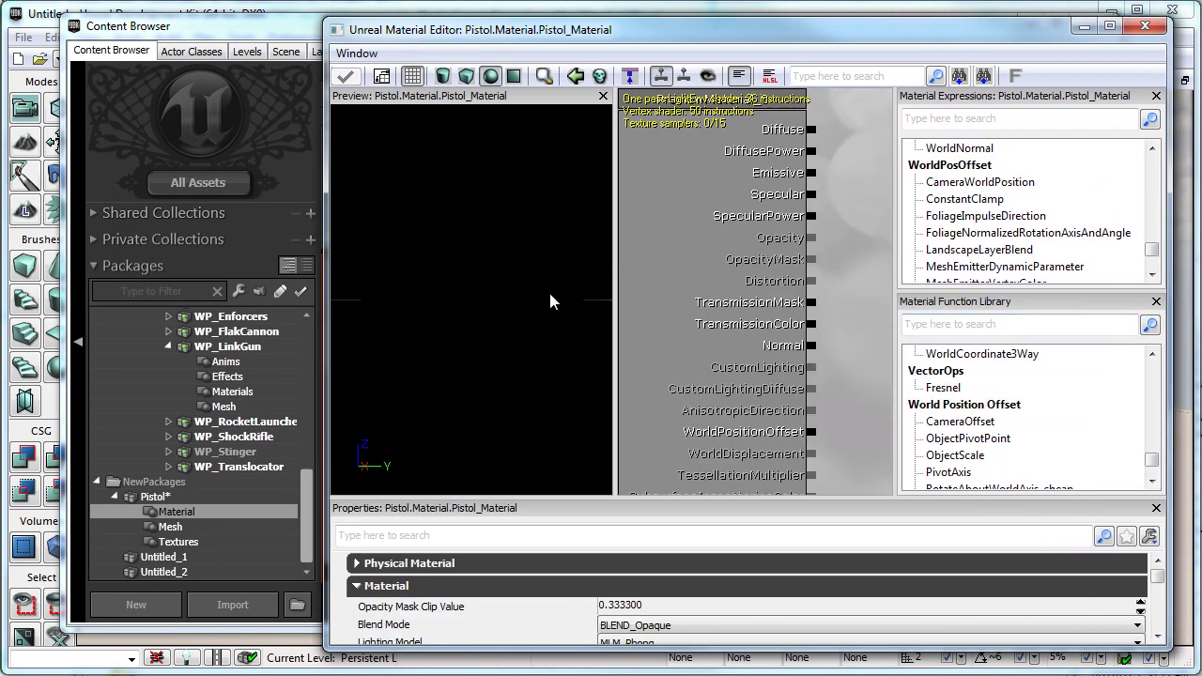
pyautogui.moveTo(563, 286)
pyautogui.mouseDown()
pyautogui.moveTo(507, 348)
pyautogui.moveTo(560, 323)
pyautogui.mouseUp()
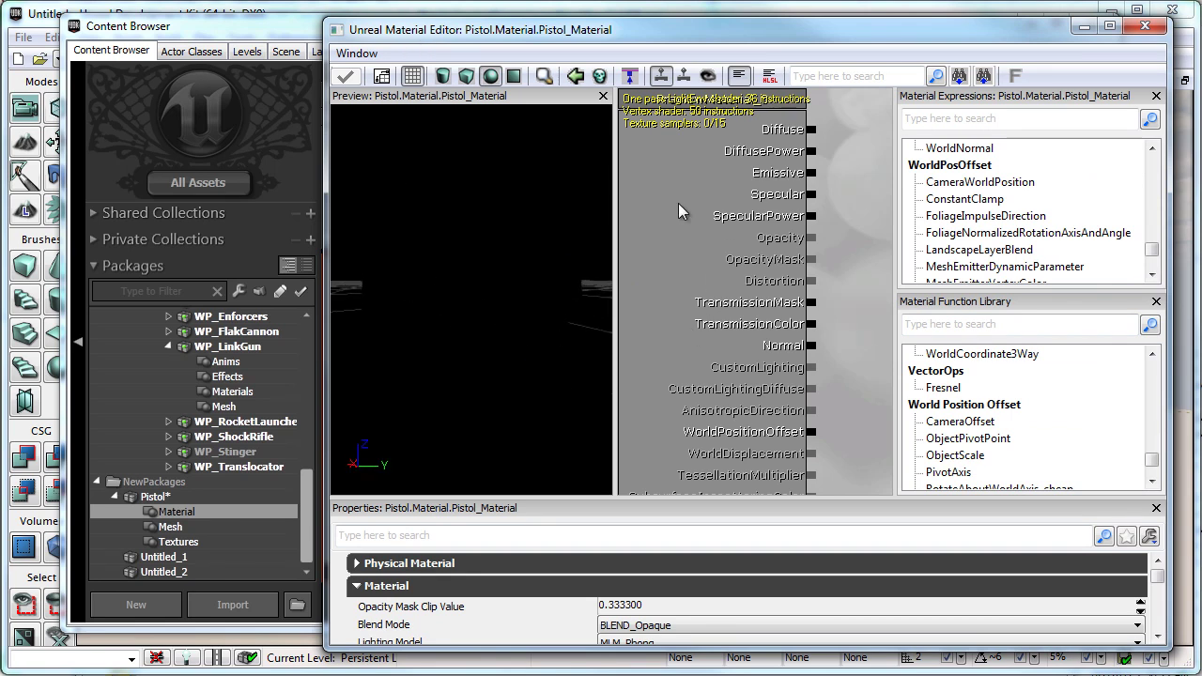
pyautogui.moveTo(596, 272)
pyautogui.mouseDown()
pyautogui.moveTo(544, 302)
pyautogui.moveTo(605, 286)
pyautogui.mouseUp()
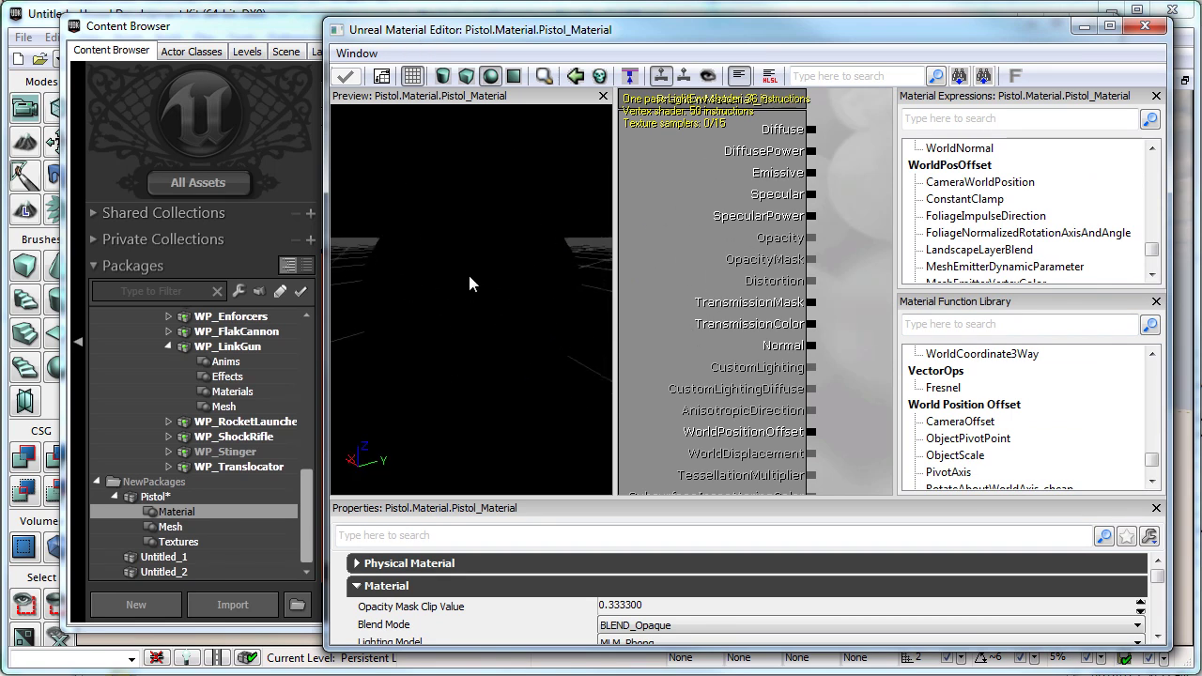
# Pan the material graph left and zoom it out
pyautogui.moveTo(818, 215)
pyautogui.mouseDown()
pyautogui.moveTo(778, 187)
pyautogui.moveTo(763, 218)
pyautogui.mouseUp()
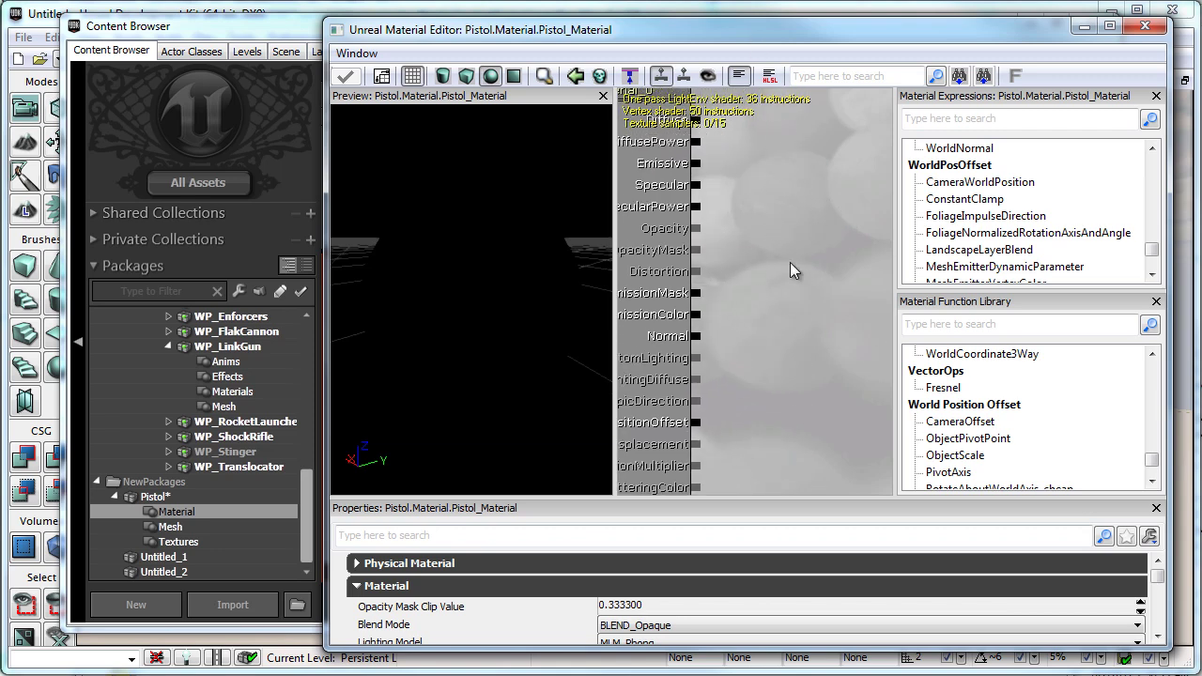
pyautogui.scroll(-2, 780, 321)
pyautogui.scroll(-2, 807, 258)
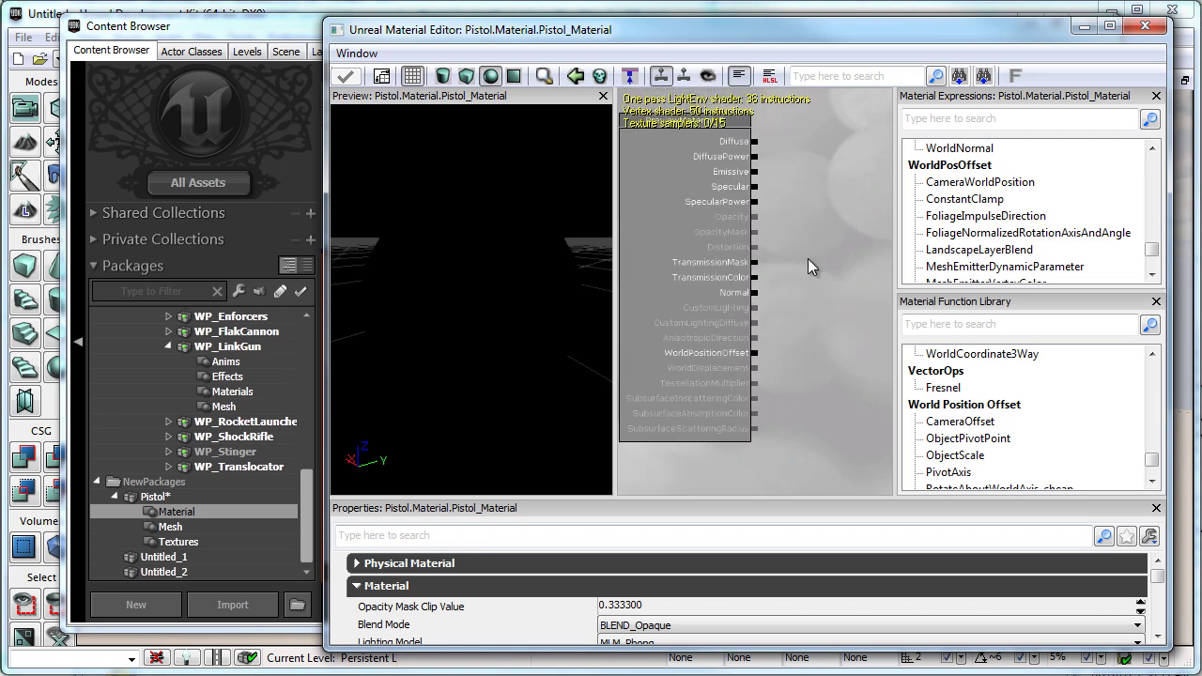
pyautogui.scroll(-1, 807, 258)
pyautogui.scroll(-1, 807, 258)
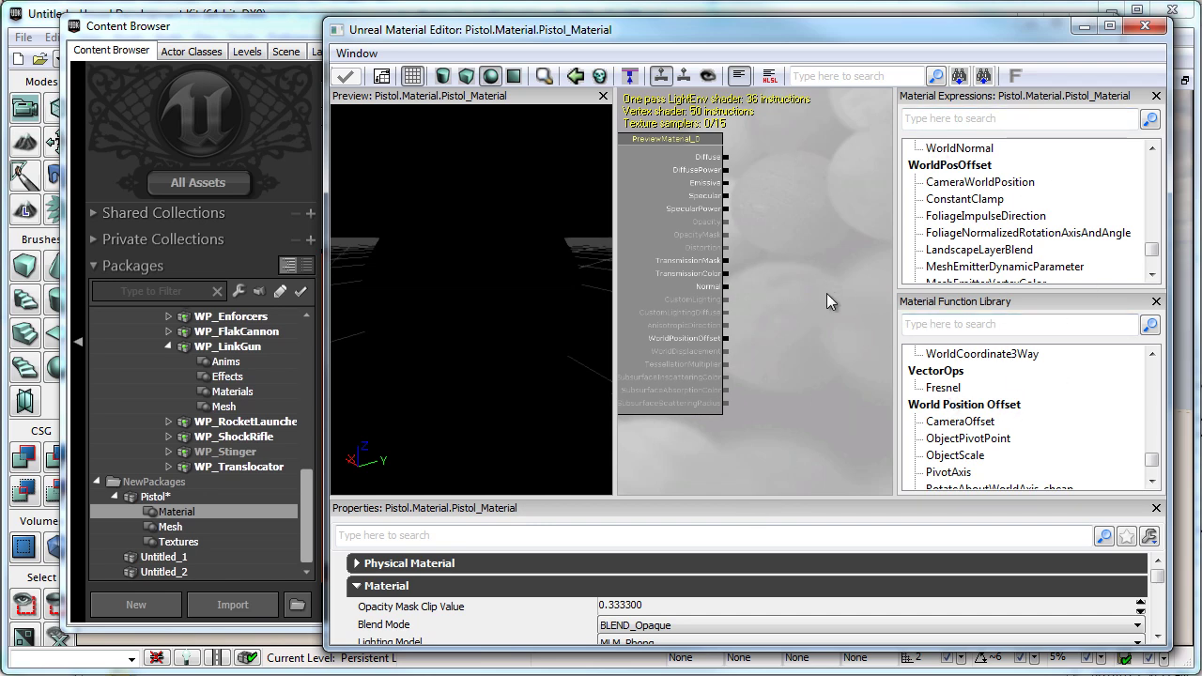
# Filter the Material Expressions list by typing 'Text' in its search box
pyautogui.moveTo(1151, 248); pyautogui.dragTo(1155, 158)
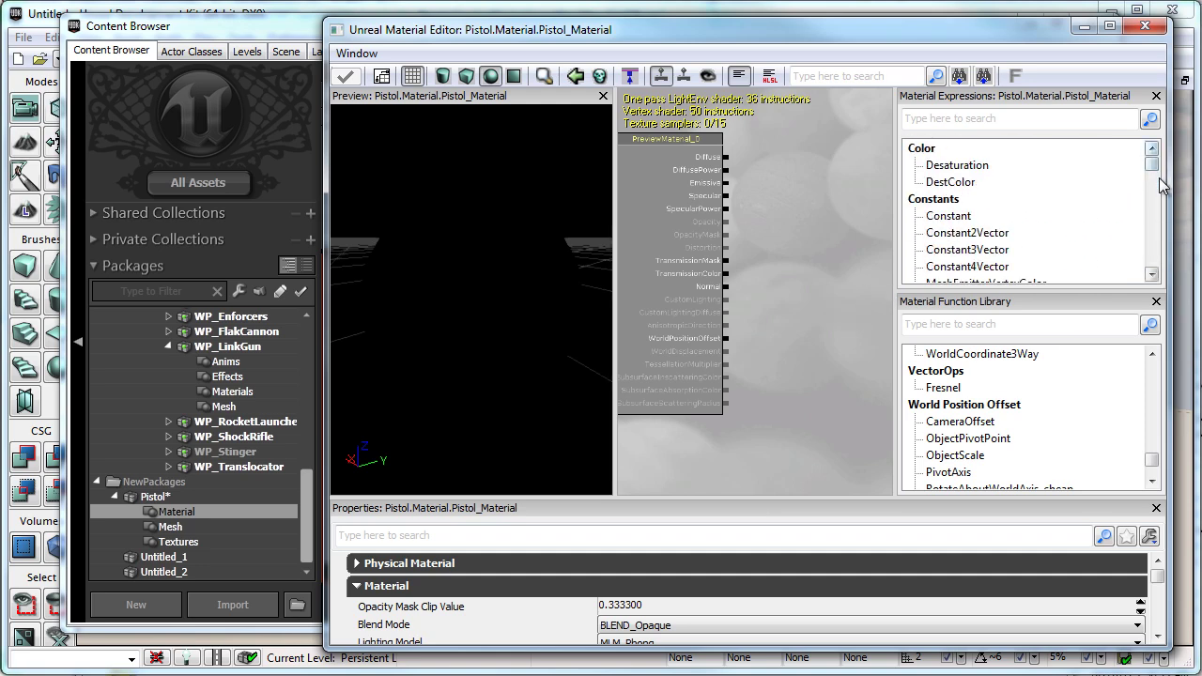
pyautogui.click(1151, 275)
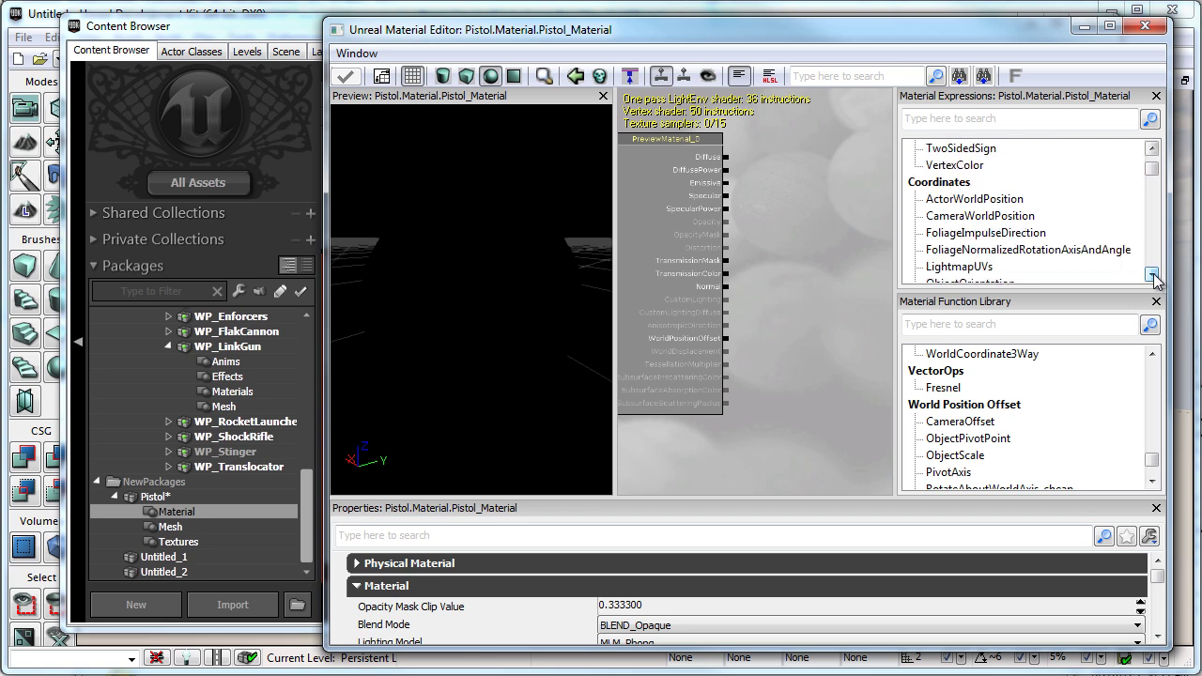
pyautogui.click(986, 125)
pyautogui.write('T')
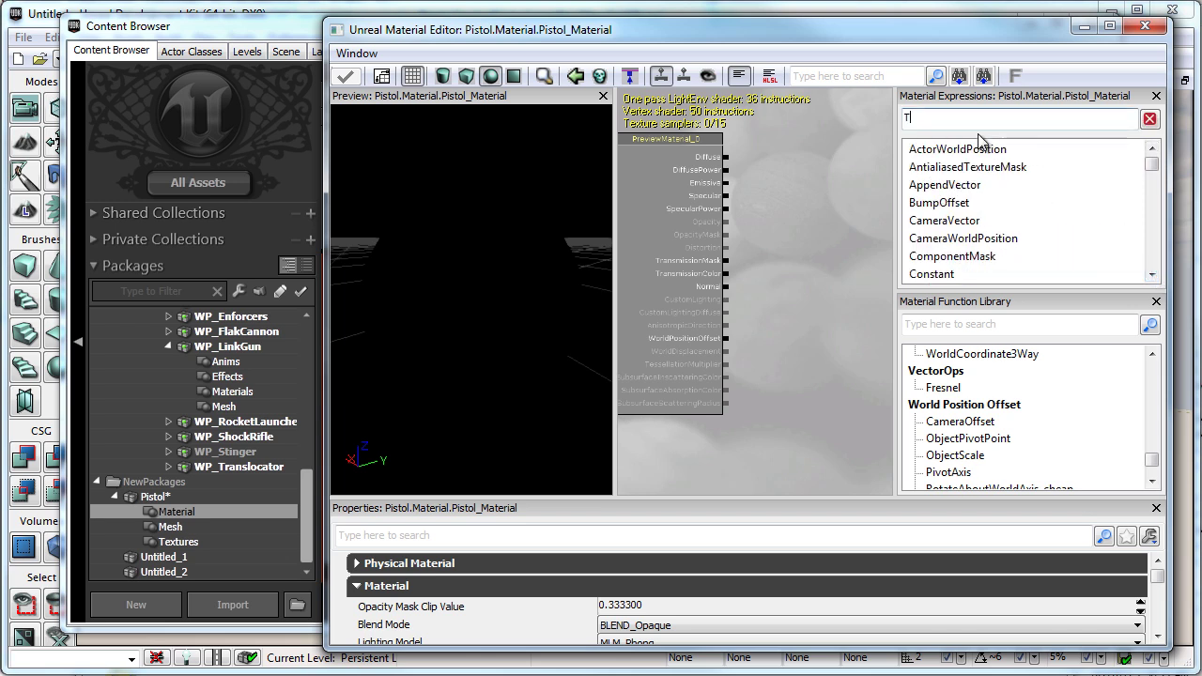
pyautogui.write('exture')
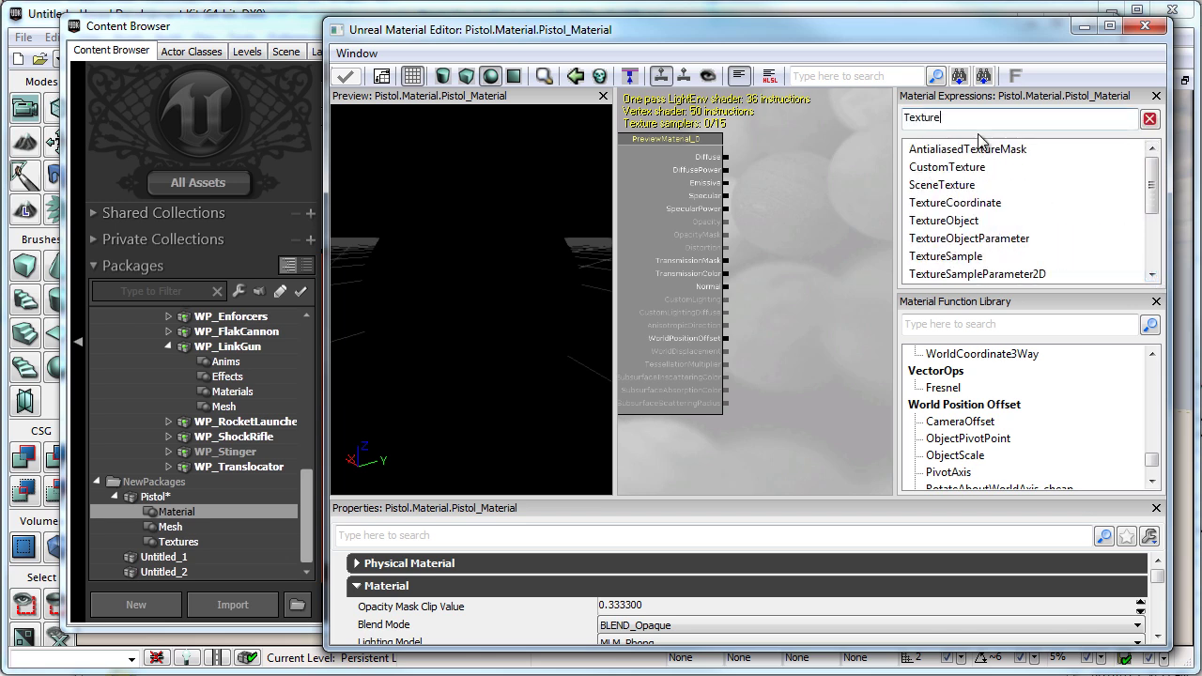
# Place a TextureSample node and assign it the pistol_D texture from the Pistol package
pyautogui.click(948, 255)
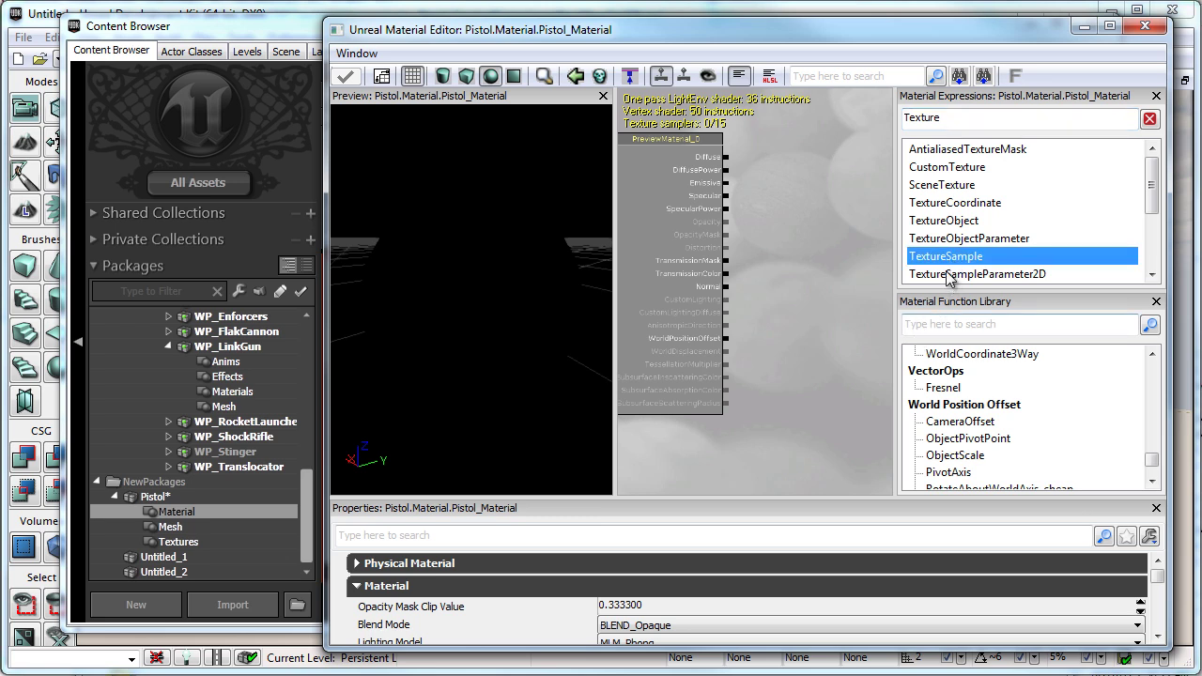
pyautogui.moveTo(948, 257); pyautogui.dragTo(813, 215)
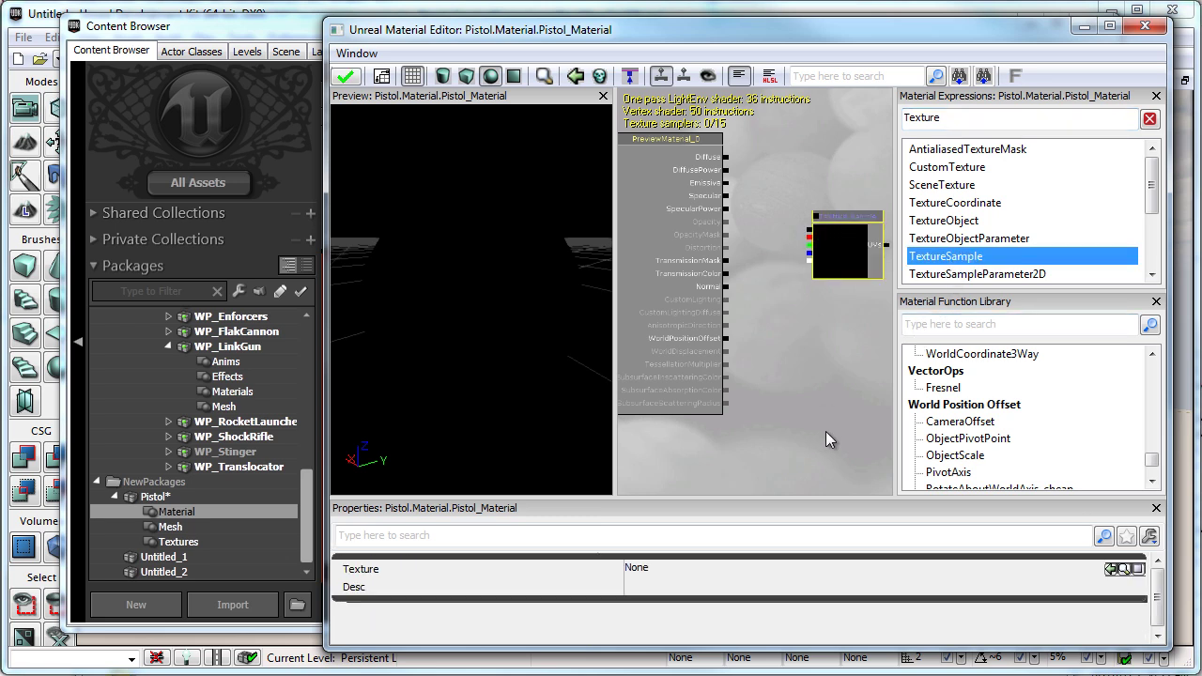
pyautogui.click(837, 243)
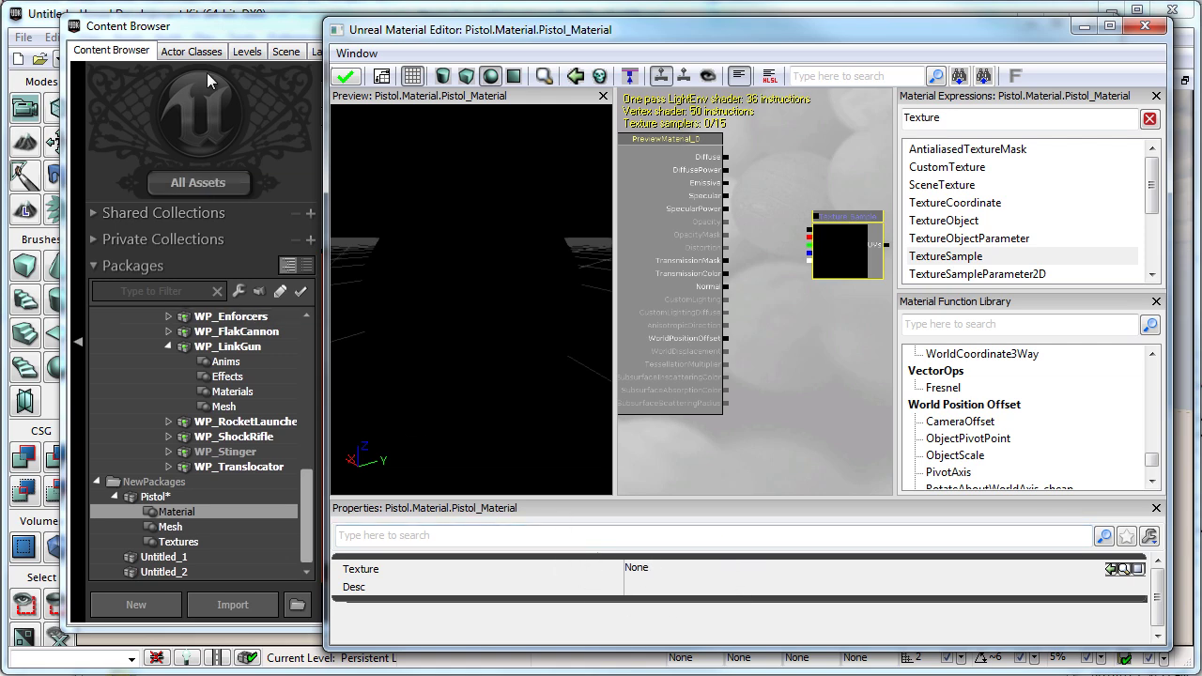
pyautogui.click(225, 35)
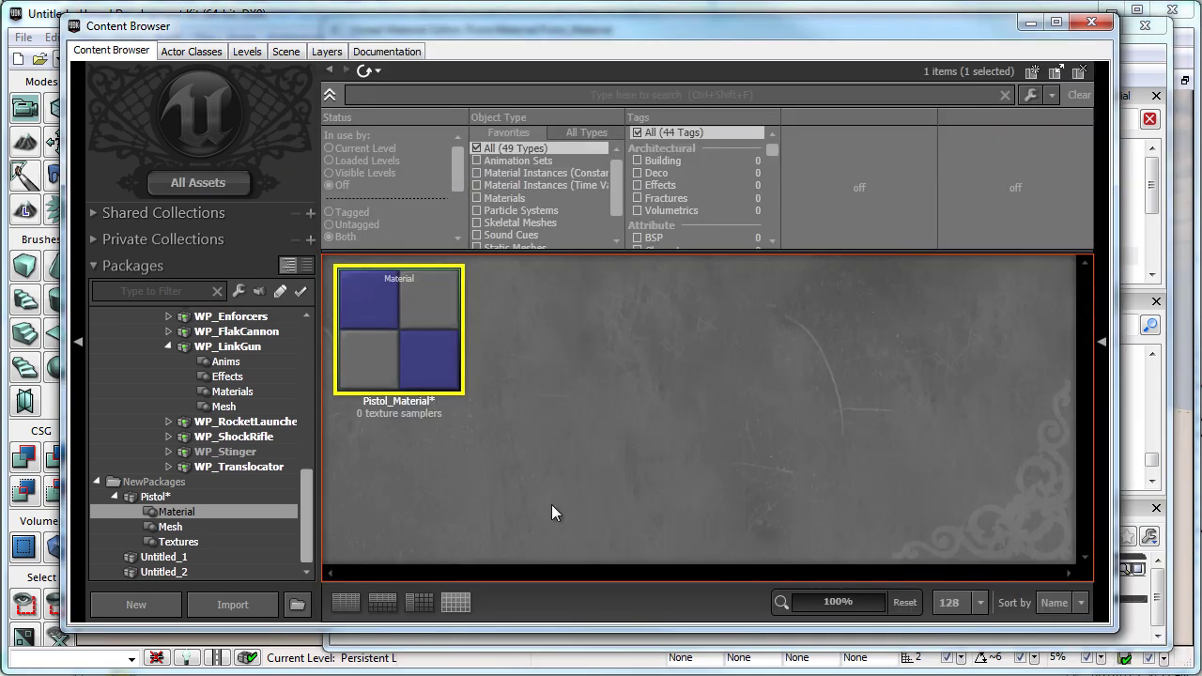
pyautogui.click(153, 495)
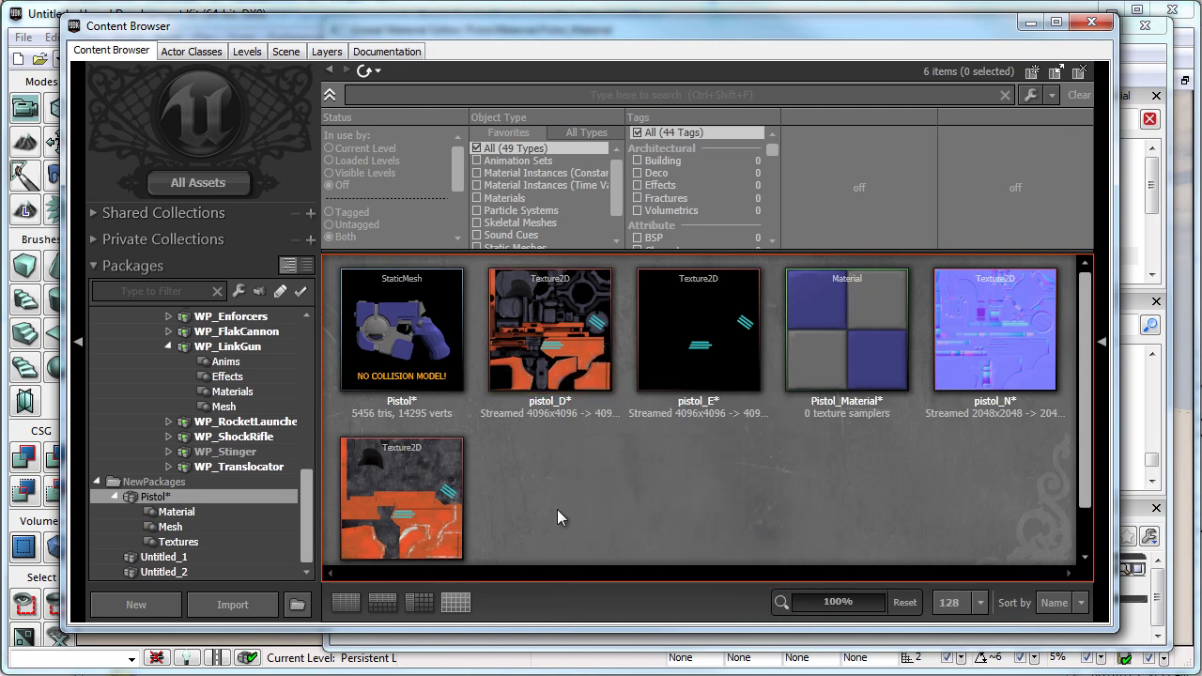
pyautogui.click(558, 332)
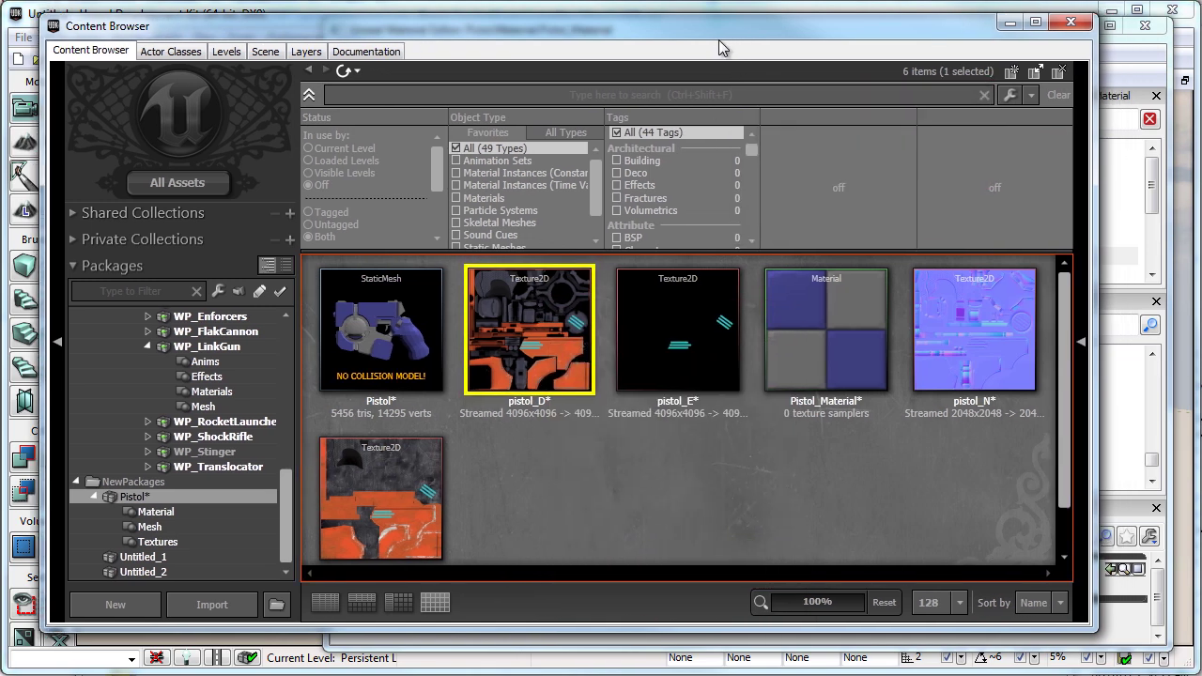
pyautogui.click(1112, 49)
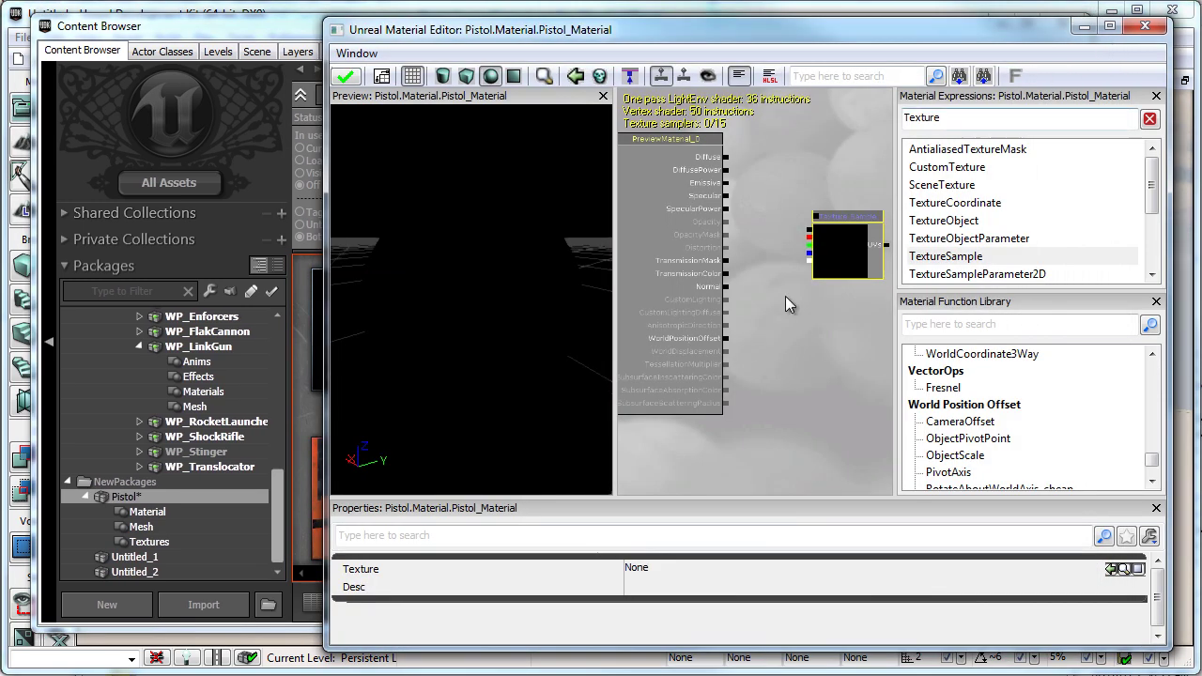
pyautogui.click(1111, 569)
# Wire the pistol_D sample's RGB output into Diffuse and rotate the preview sphere
pyautogui.moveTo(819, 275); pyautogui.dragTo(772, 296)
pyautogui.scroll(2, 772, 299)
pyautogui.scroll(1, 773, 308)
pyautogui.moveTo(712, 359); pyautogui.dragTo(770, 407)
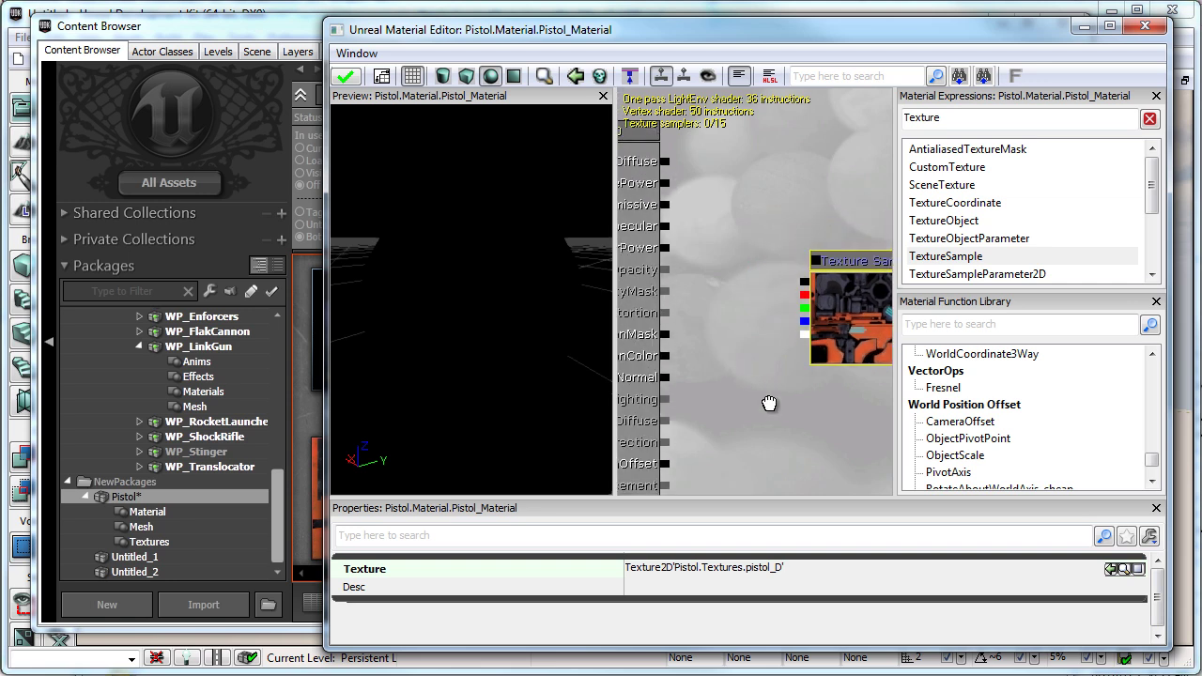
pyautogui.scroll(-1, 766, 409)
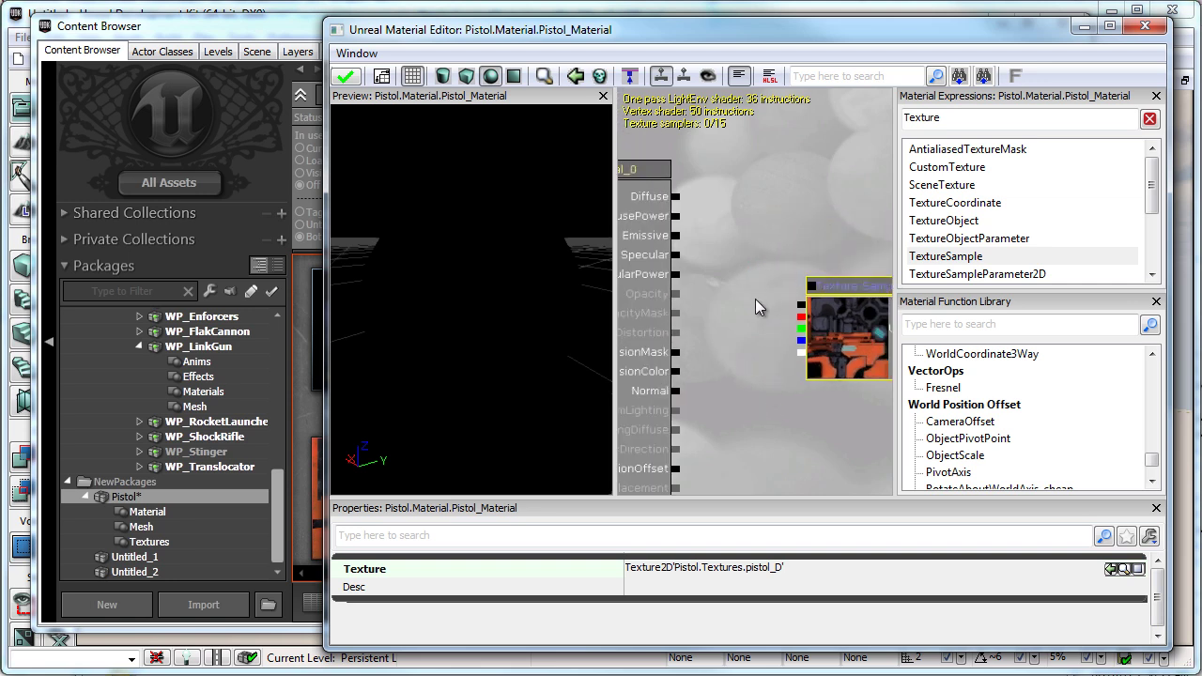
pyautogui.moveTo(803, 306); pyautogui.dragTo(676, 198)
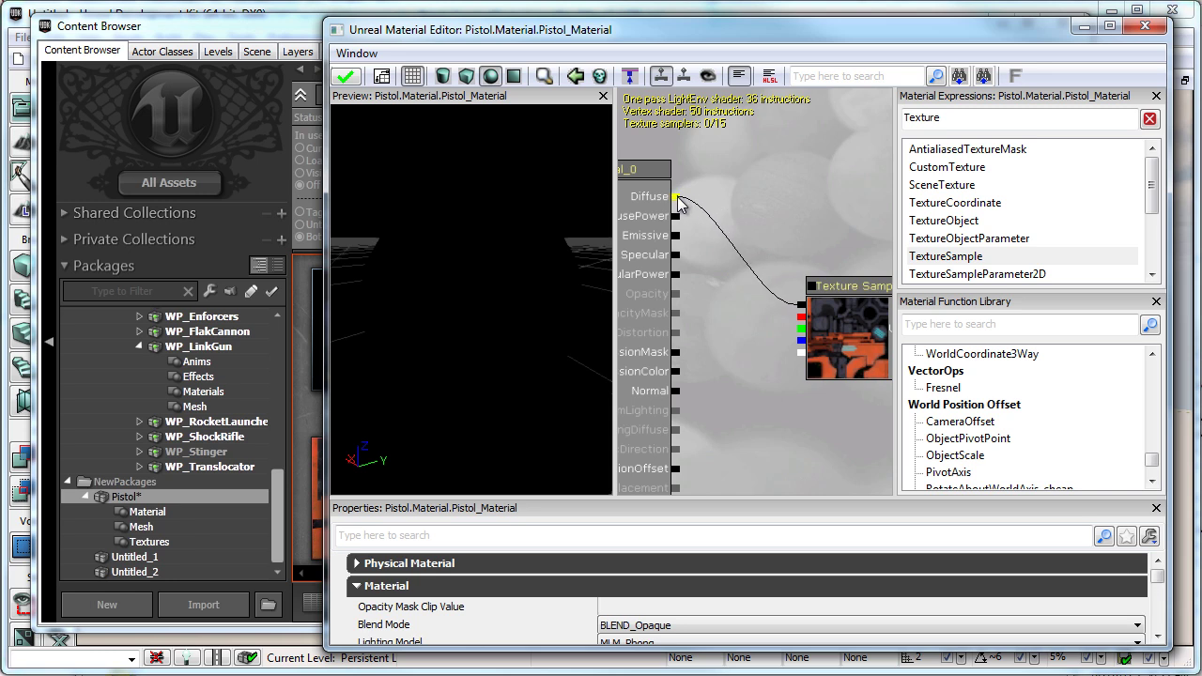
pyautogui.moveTo(480, 308)
pyautogui.mouseDown()
pyautogui.moveTo(556, 383)
pyautogui.moveTo(407, 167)
pyautogui.mouseUp()
pyautogui.moveTo(493, 337)
pyautogui.mouseDown()
pyautogui.moveTo(522, 333)
pyautogui.moveTo(452, 255)
pyautogui.moveTo(612, 369)
pyautogui.mouseUp()
# Move the pistol_D node up and add a pistol_E texture sample below it
pyautogui.click(838, 376)
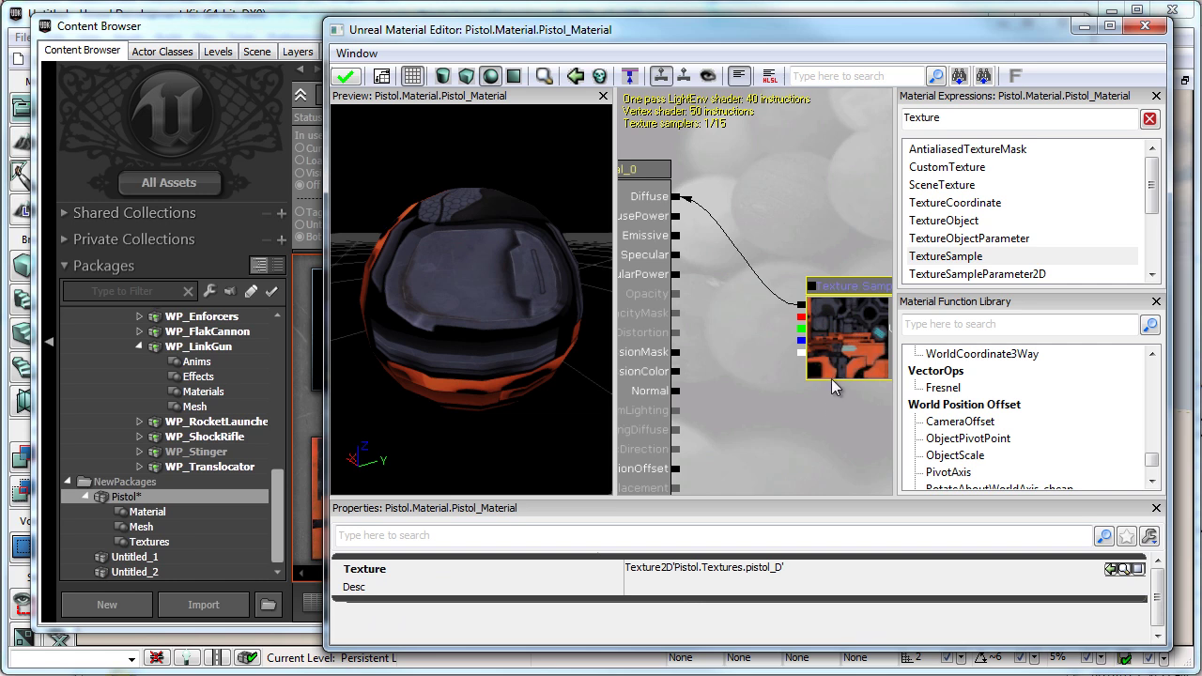
pyautogui.moveTo(838, 368); pyautogui.dragTo(807, 203)
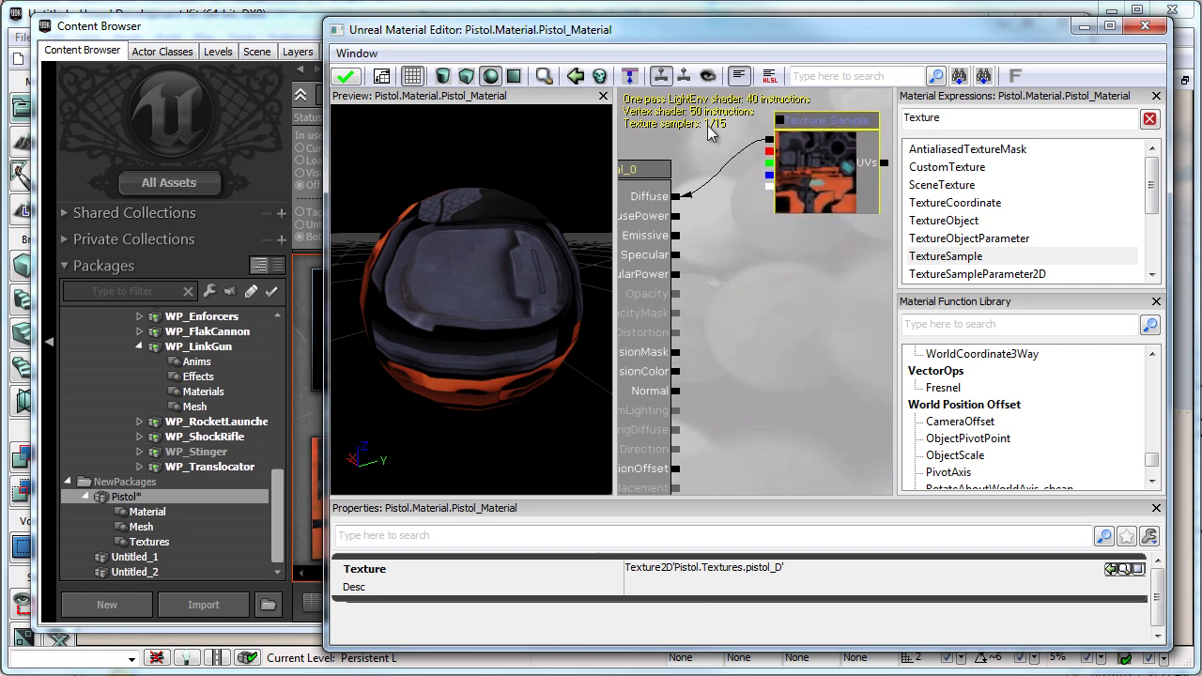
pyautogui.click(306, 43)
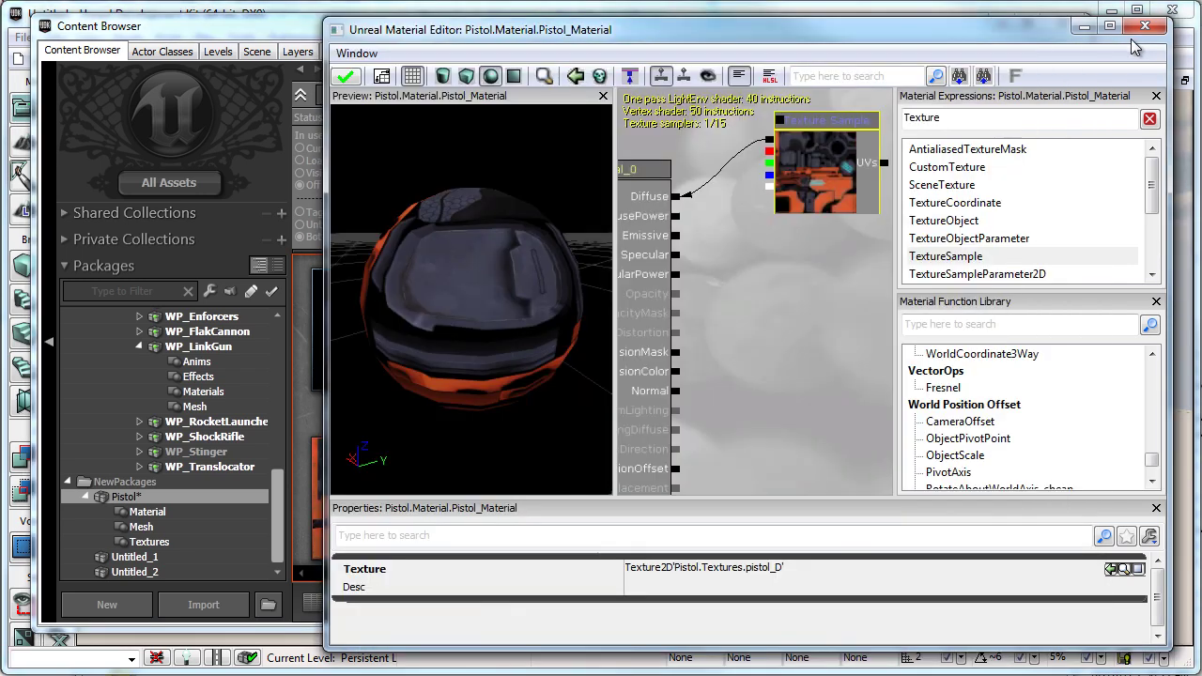
pyautogui.click(719, 357)
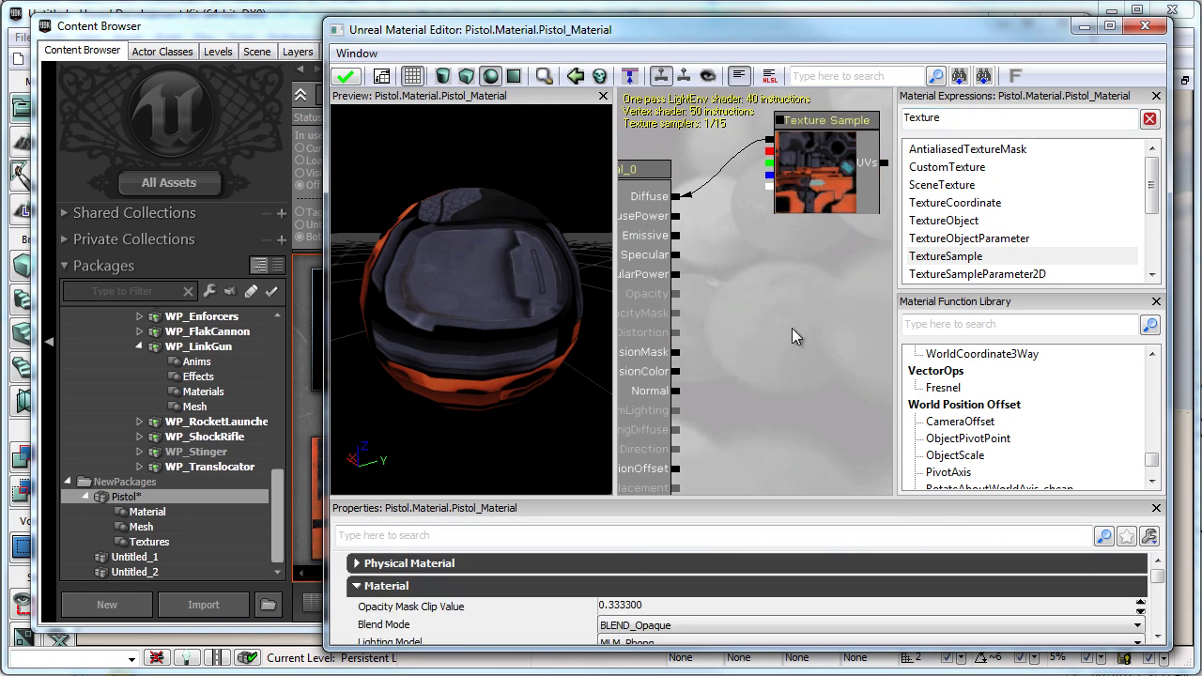
pyautogui.click(827, 295)
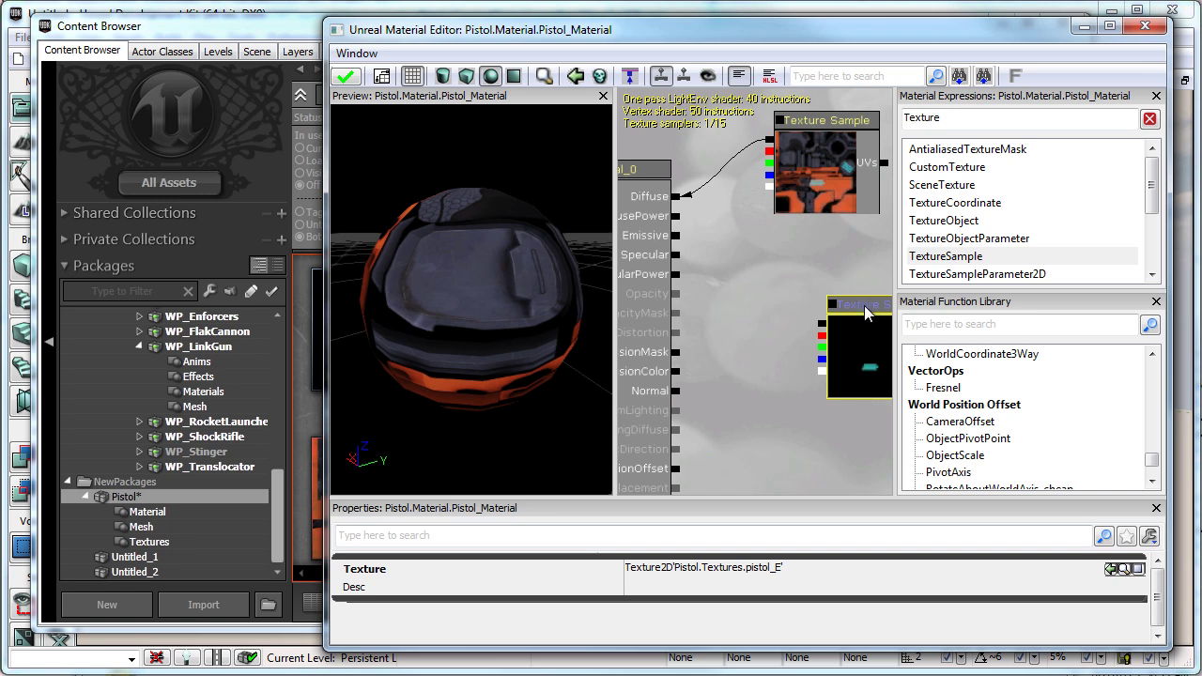
pyautogui.moveTo(864, 305); pyautogui.dragTo(811, 247)
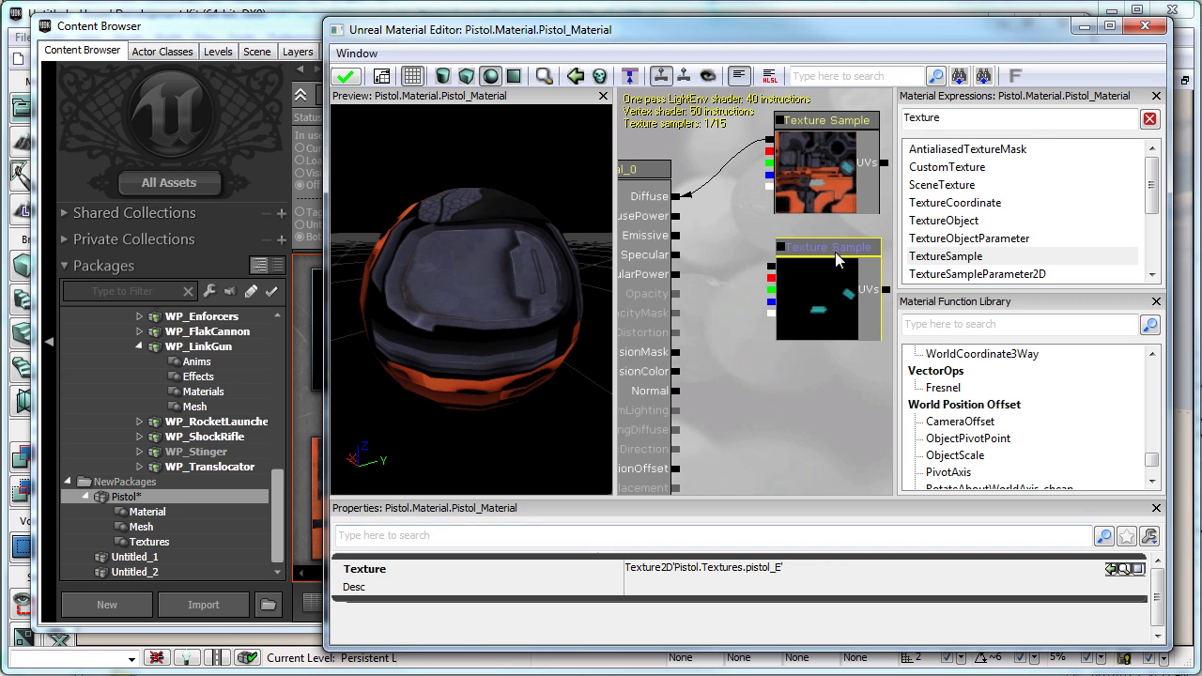
pyautogui.click(747, 255)
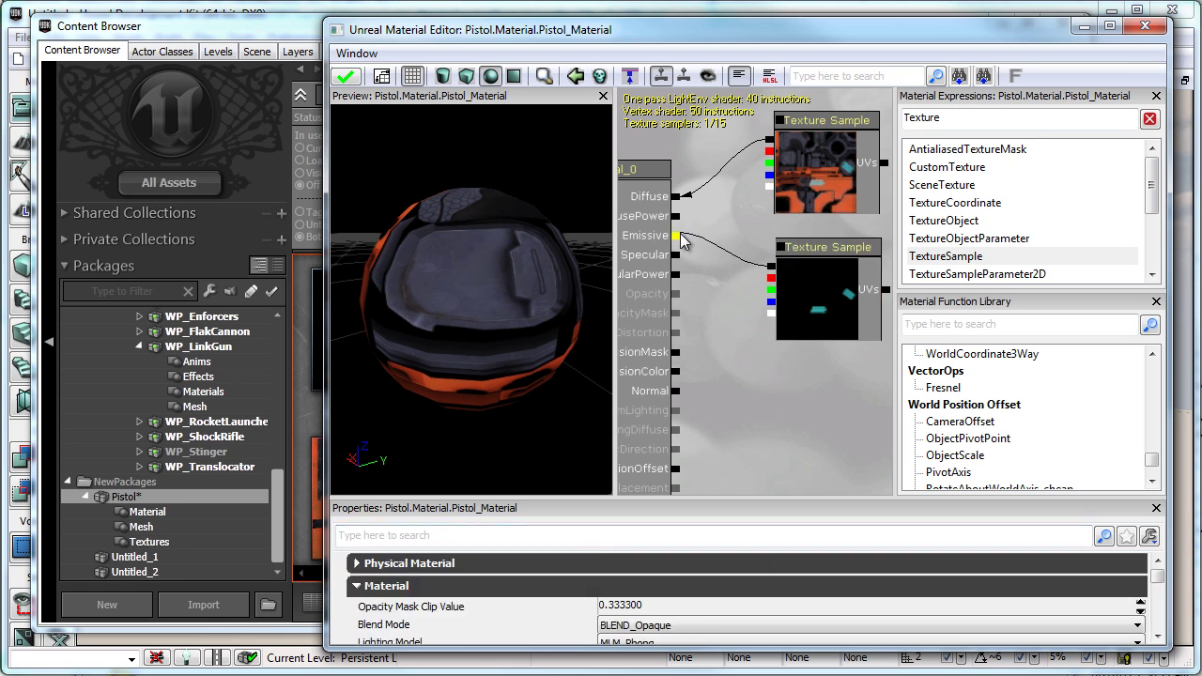
# Add a pistol_N texture sample and place it lower in the graph
pyautogui.click(150, 115)
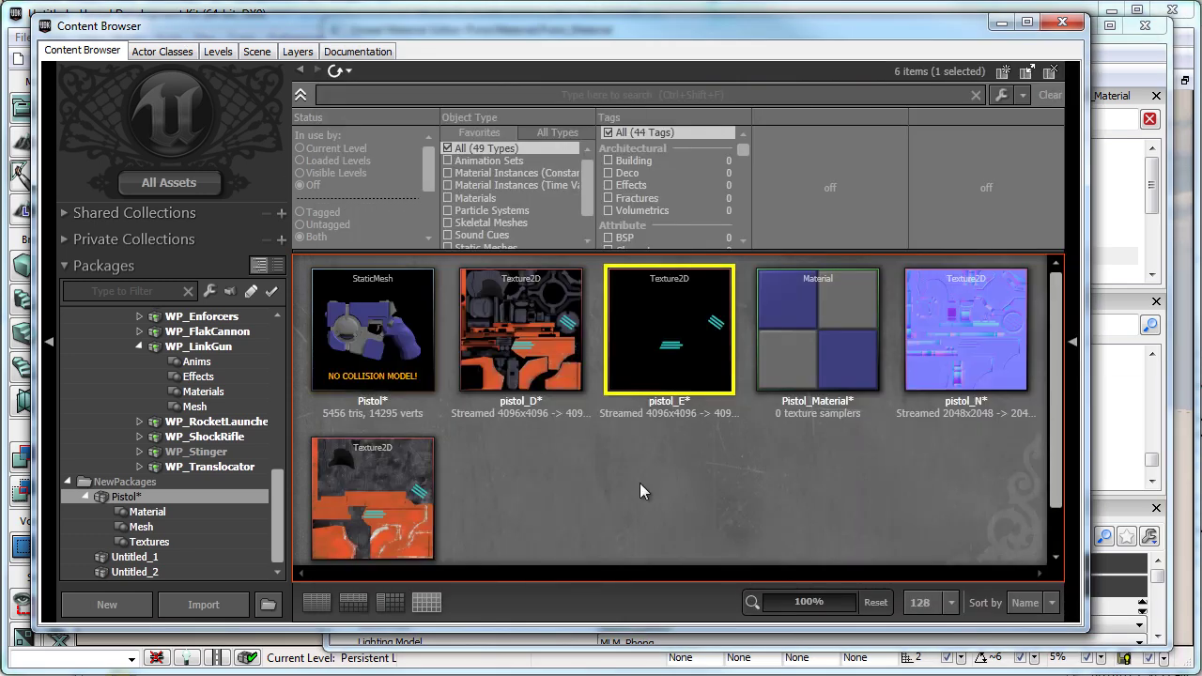
pyautogui.click(965, 324)
pyautogui.click(1107, 66)
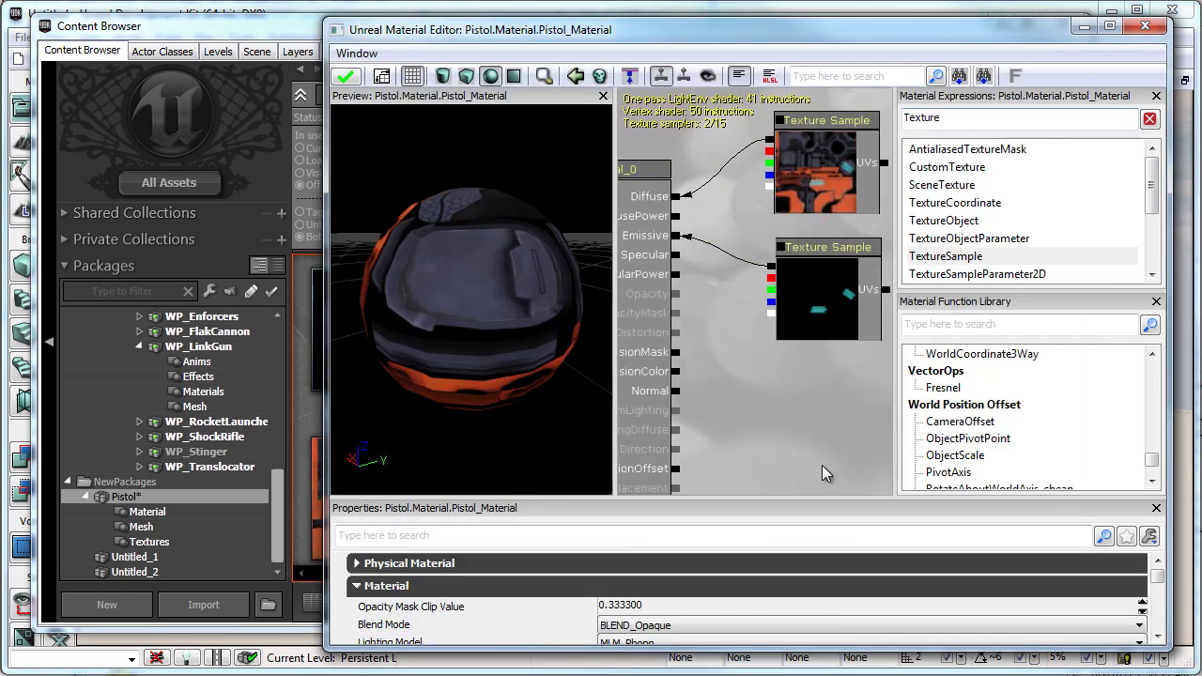
pyautogui.click(822, 410)
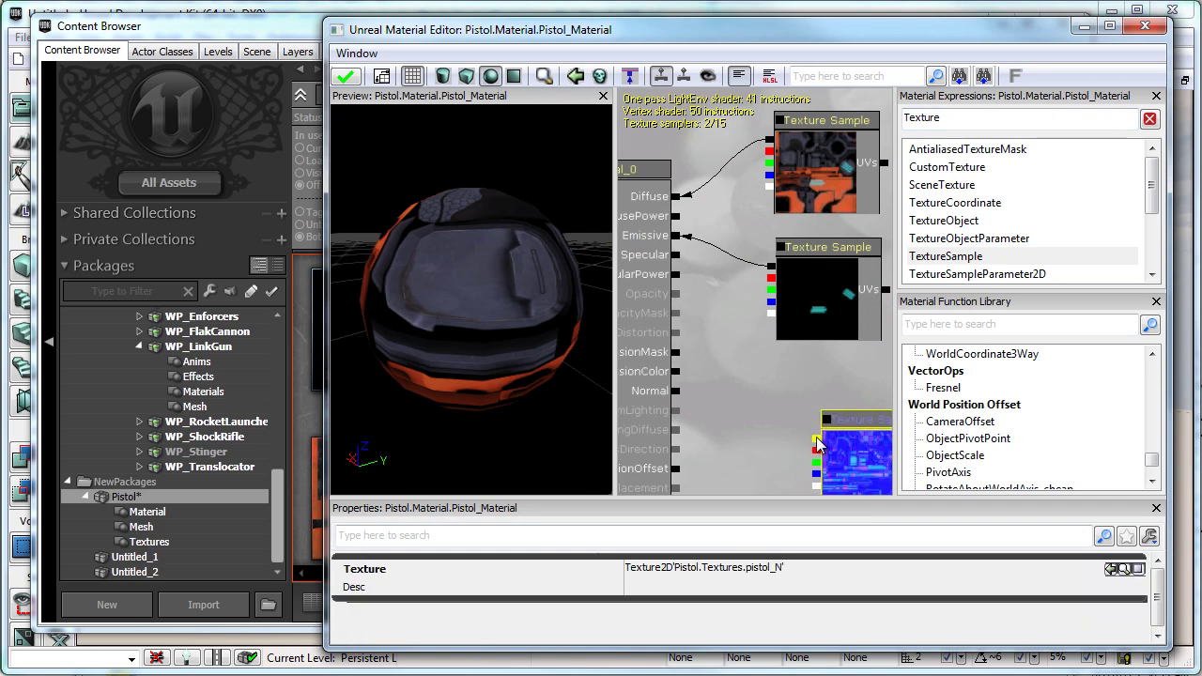
pyautogui.click(817, 441)
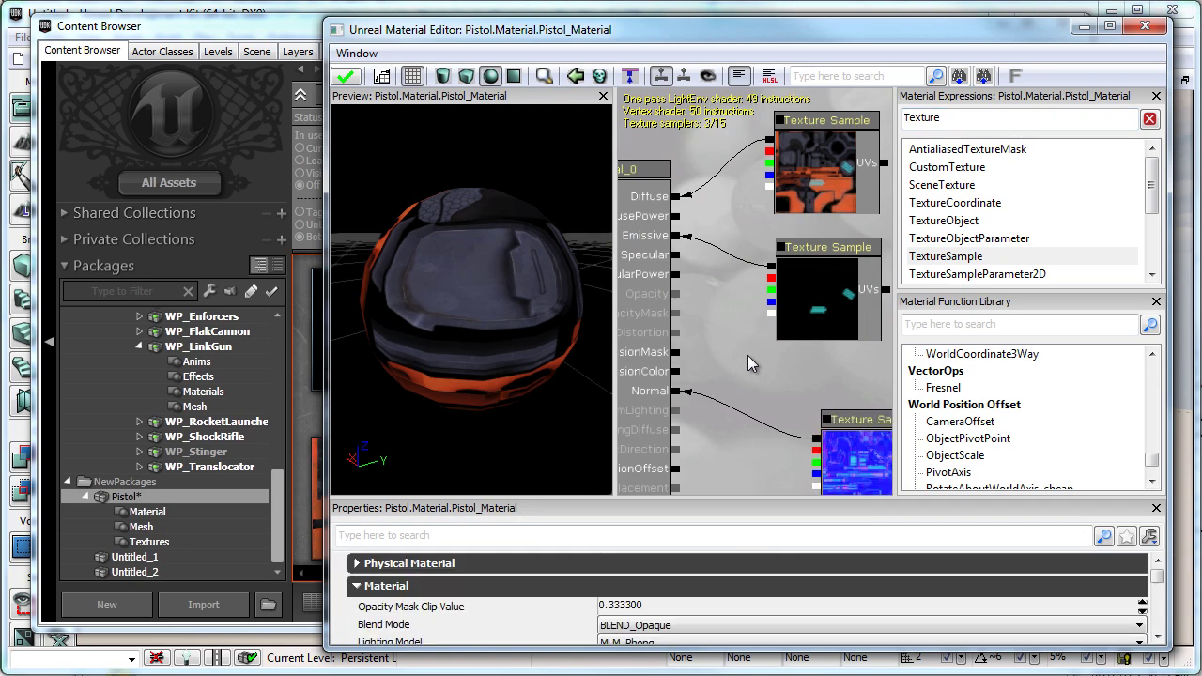
pyautogui.scroll(-2, 749, 349)
pyautogui.moveTo(837, 405); pyautogui.dragTo(817, 467)
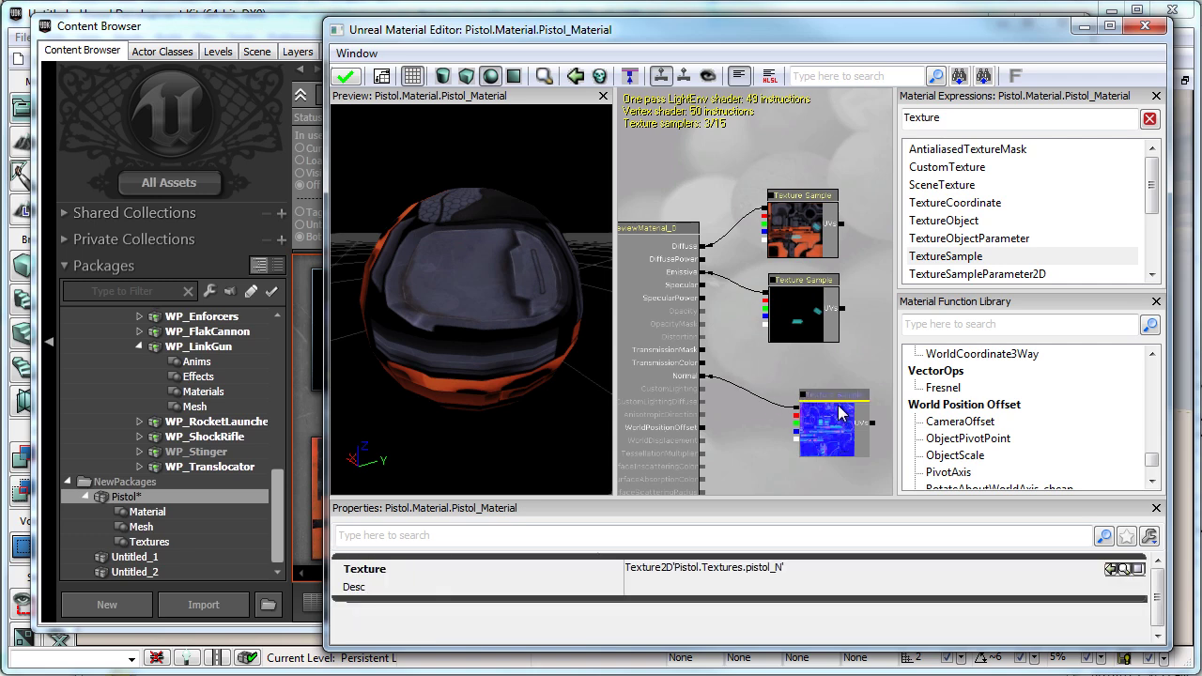
# Add a pistol_S texture sample and move it up and left
pyautogui.click(258, 39)
pyautogui.scroll(-1, 355, 455)
pyautogui.click(360, 479)
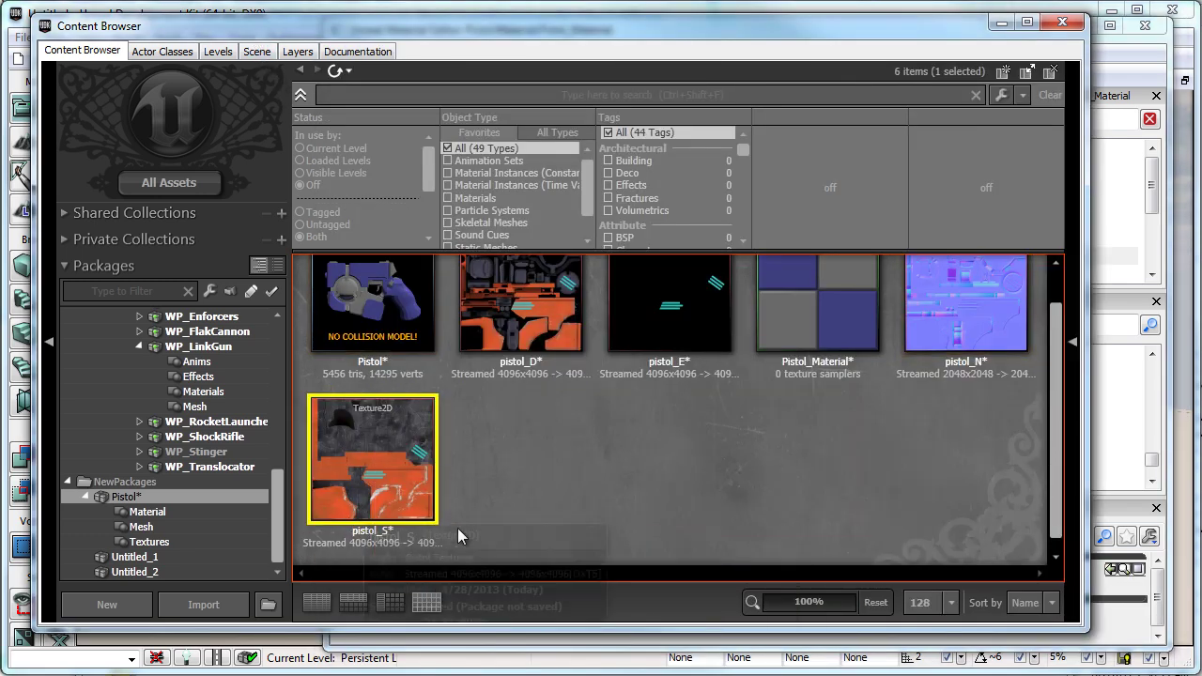
pyautogui.click(1124, 61)
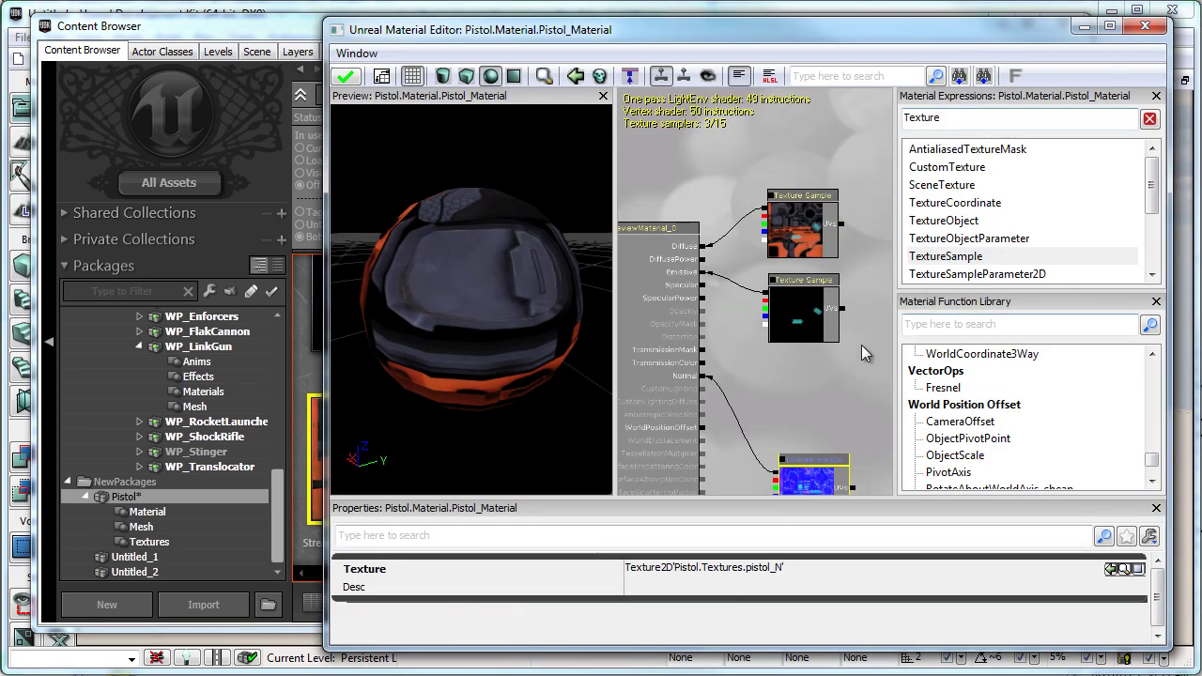
pyautogui.click(814, 397)
pyautogui.click(818, 386)
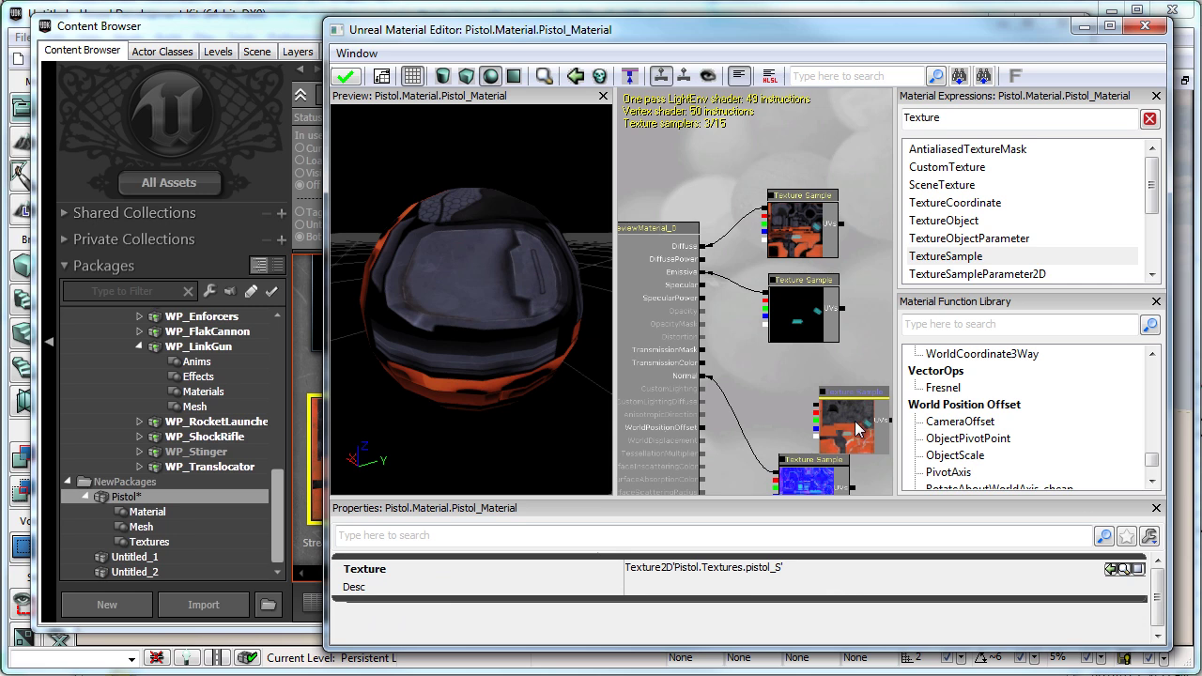
pyautogui.moveTo(856, 430); pyautogui.dragTo(704, 286)
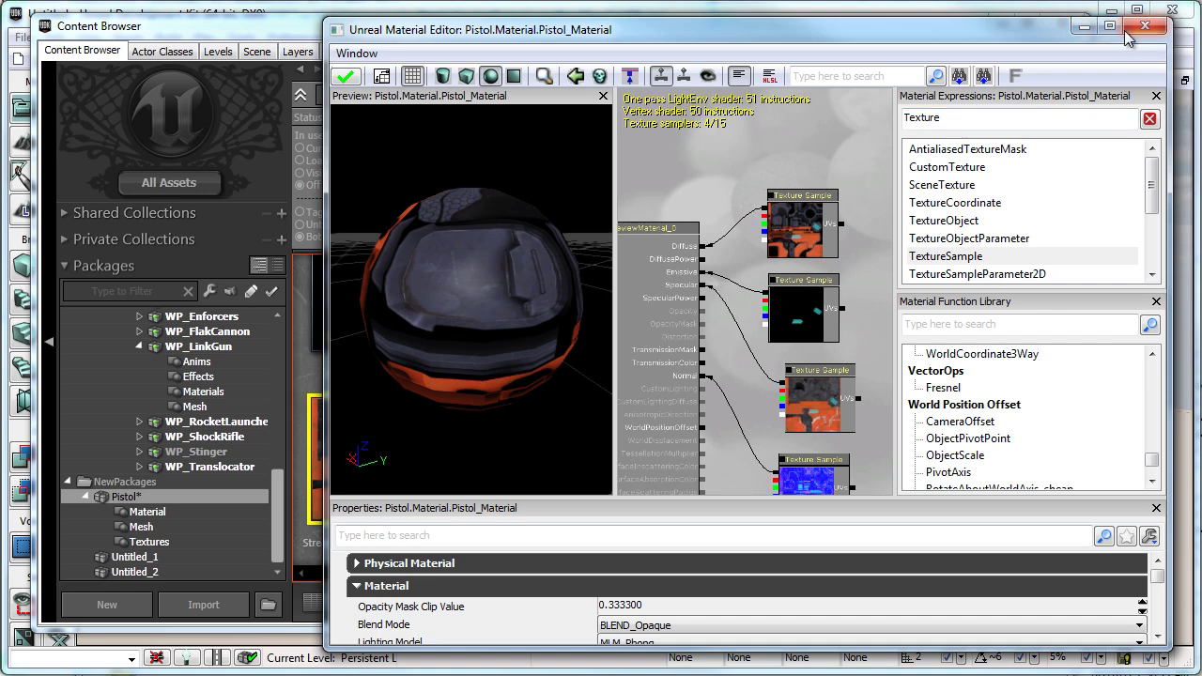
# Close the Material Editor, applying changes, then narrow the Content Browser and shift it right
pyautogui.click(1146, 31)
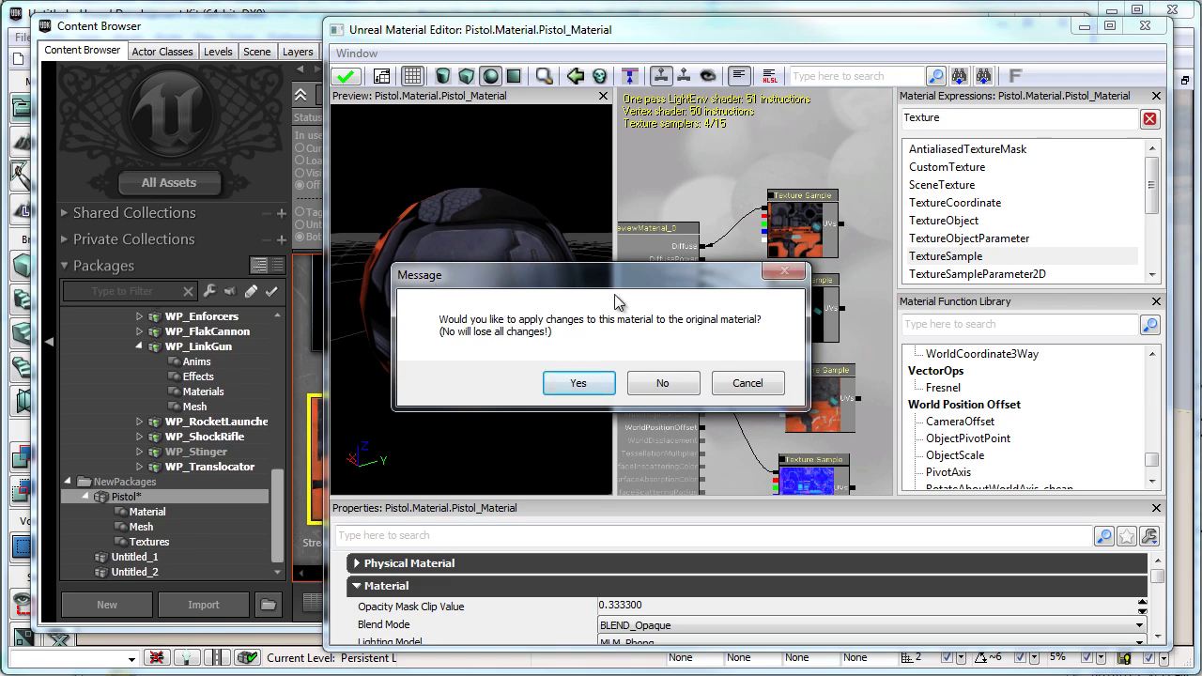
pyautogui.click(581, 383)
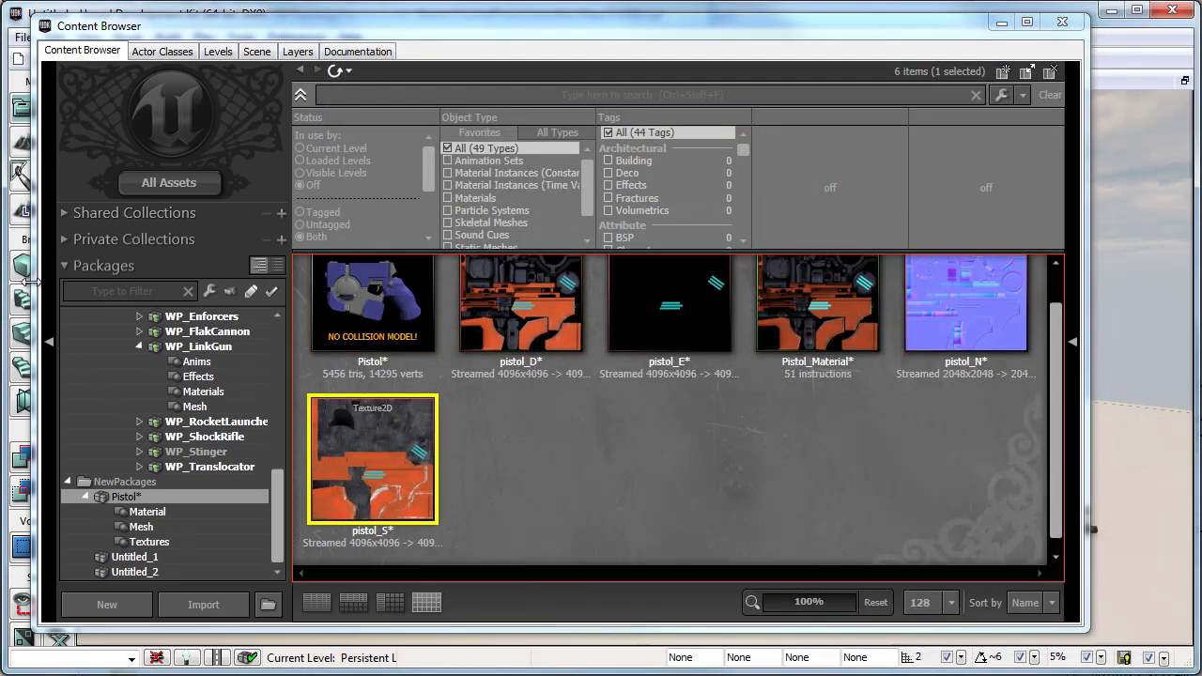
pyautogui.moveTo(35, 312); pyautogui.dragTo(383, 313)
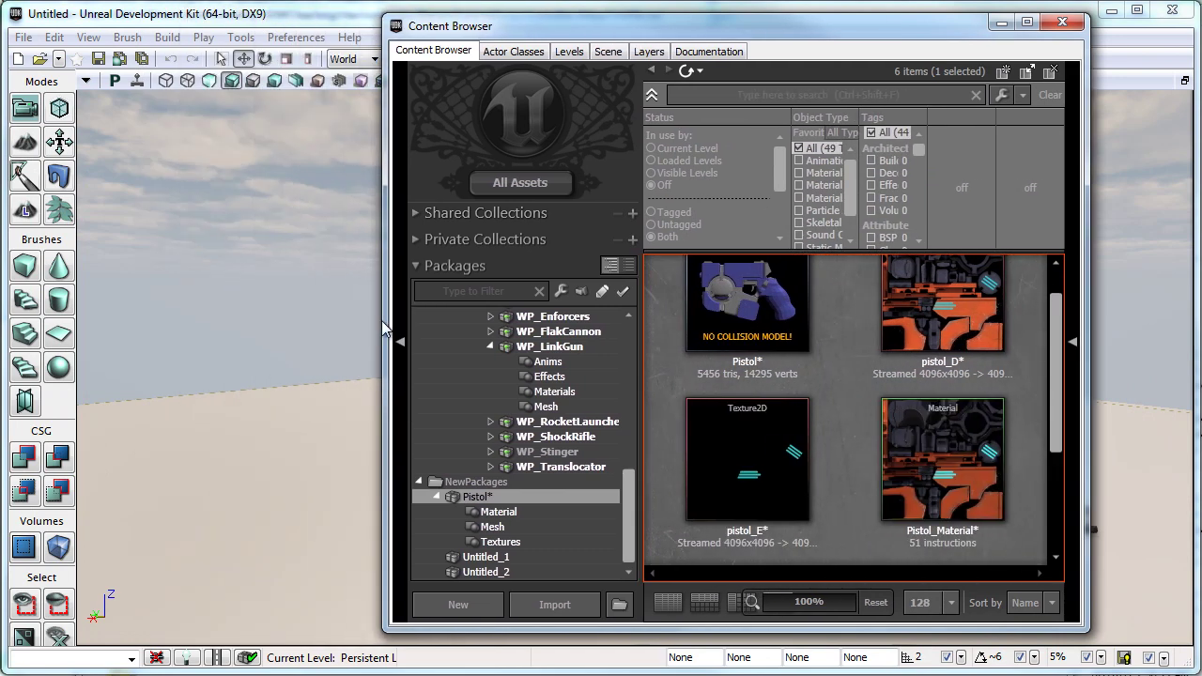
pyautogui.moveTo(736, 30); pyautogui.dragTo(811, 44)
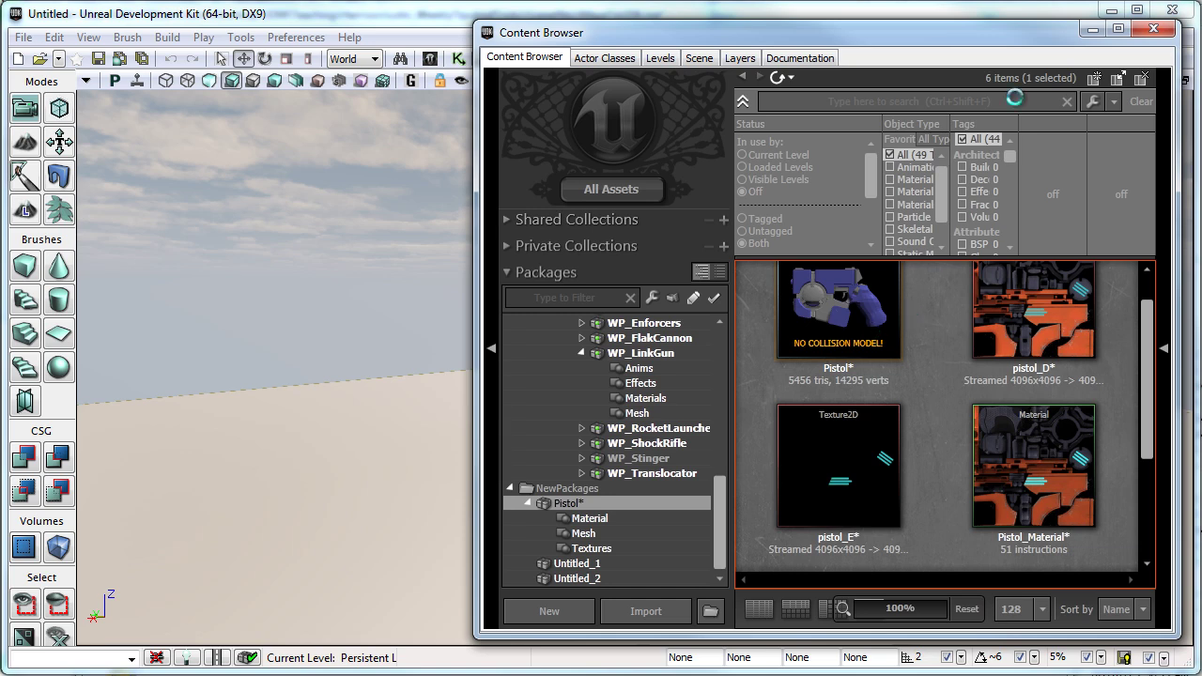
# Open the Pistol mesh and expand LODInfo > [0] > Elements > [0] to its Material field
pyautogui.doubleClick(838, 310)
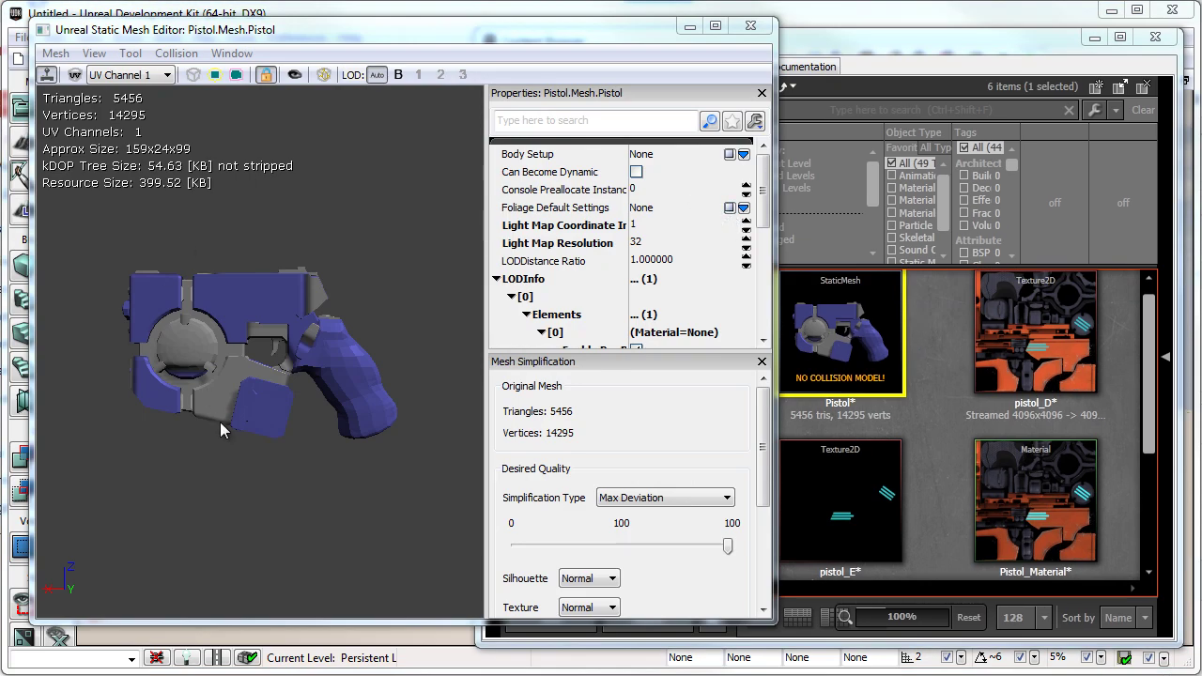
pyautogui.moveTo(215, 403)
pyautogui.mouseDown()
pyautogui.moveTo(295, 416)
pyautogui.moveTo(319, 364)
pyautogui.mouseUp()
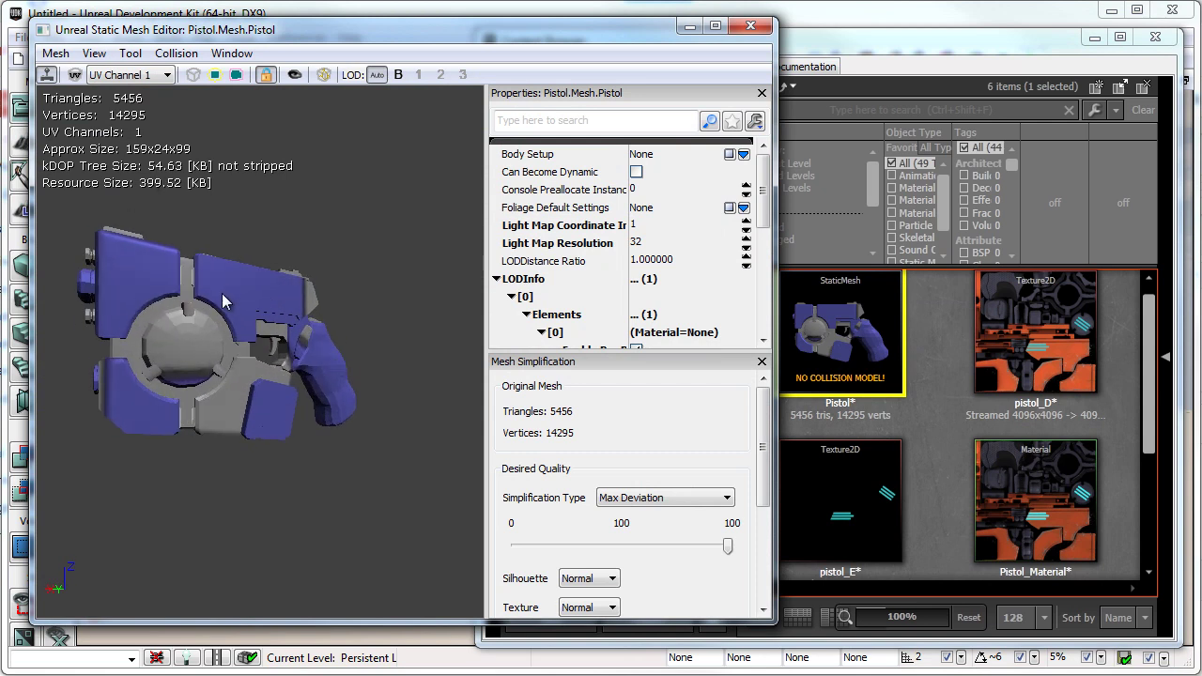
pyautogui.moveTo(223, 286); pyautogui.dragTo(254, 306)
pyautogui.click(497, 279)
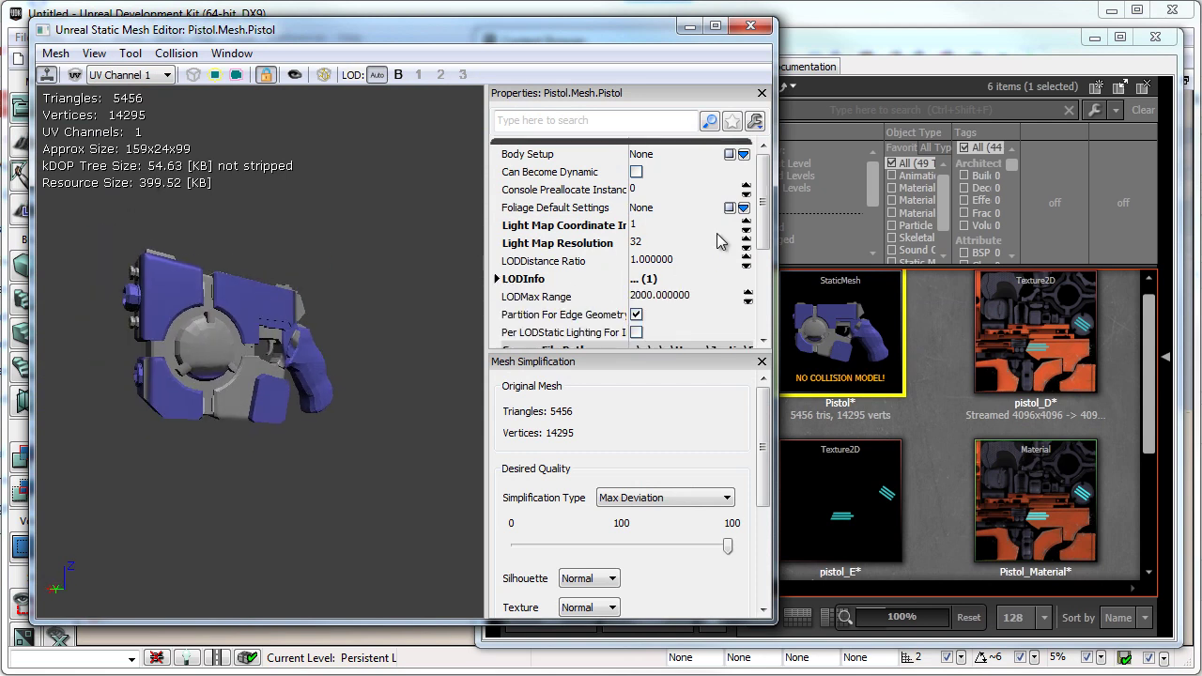
pyautogui.click(496, 279)
pyautogui.click(512, 297)
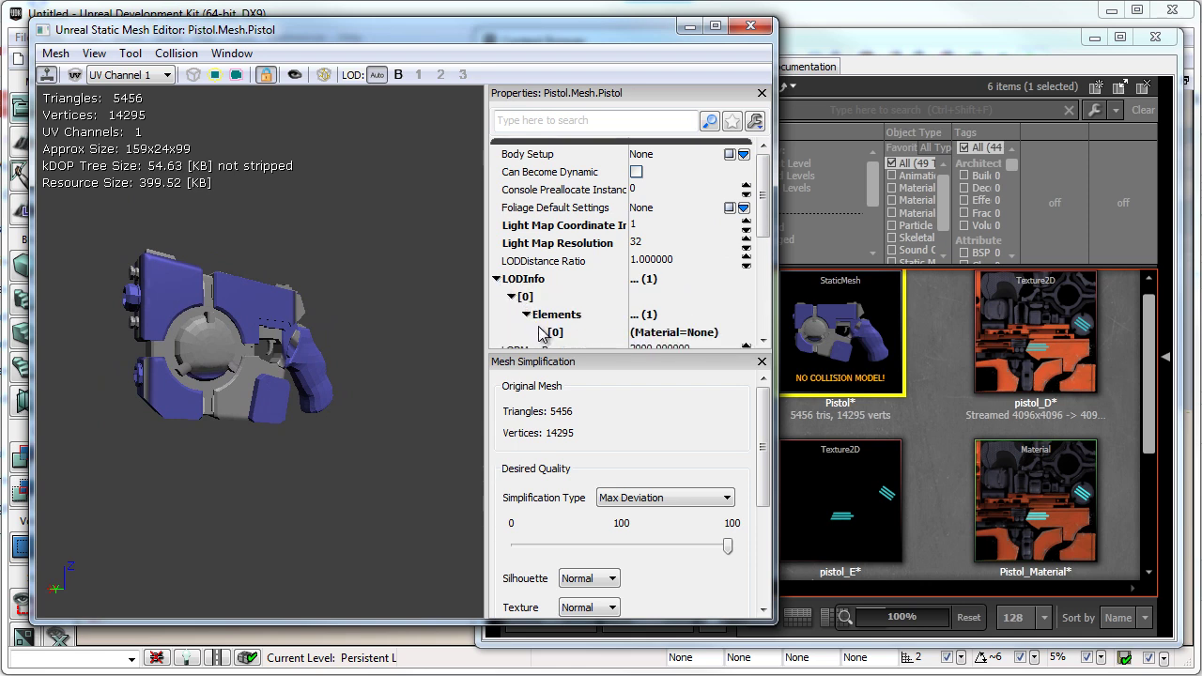
pyautogui.click(527, 314)
pyautogui.scroll(-2, 531, 319)
pyautogui.scroll(-1, 531, 319)
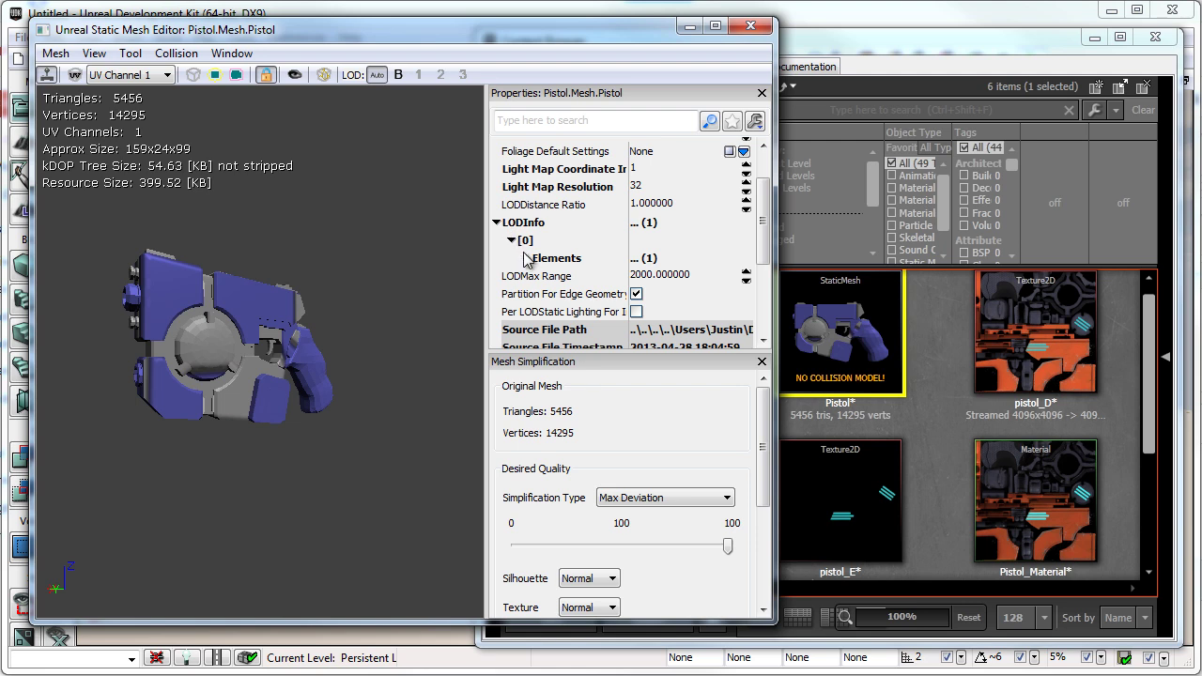
pyautogui.click(527, 258)
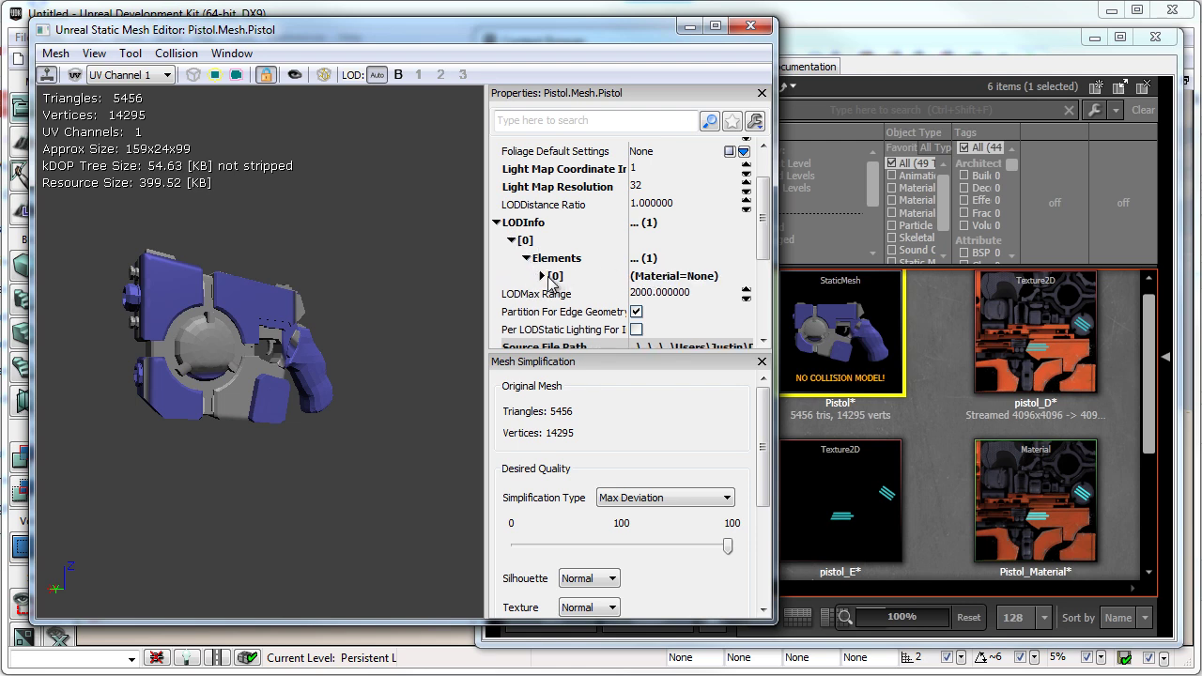
pyautogui.click(541, 276)
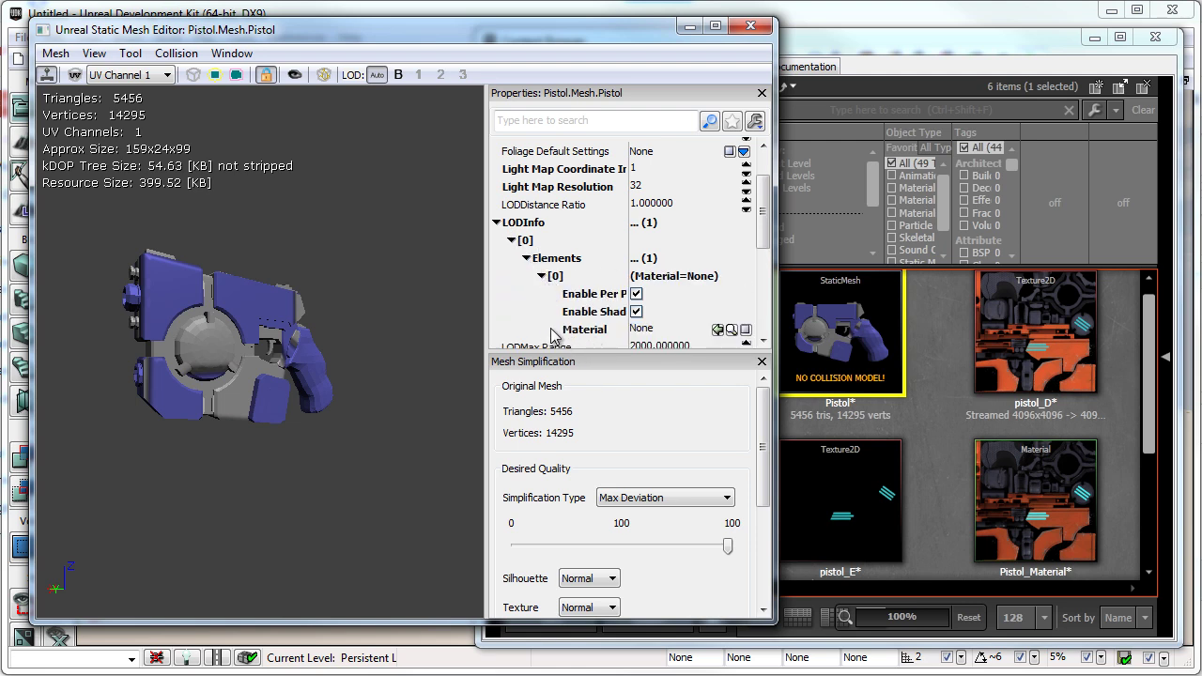
pyautogui.click(569, 330)
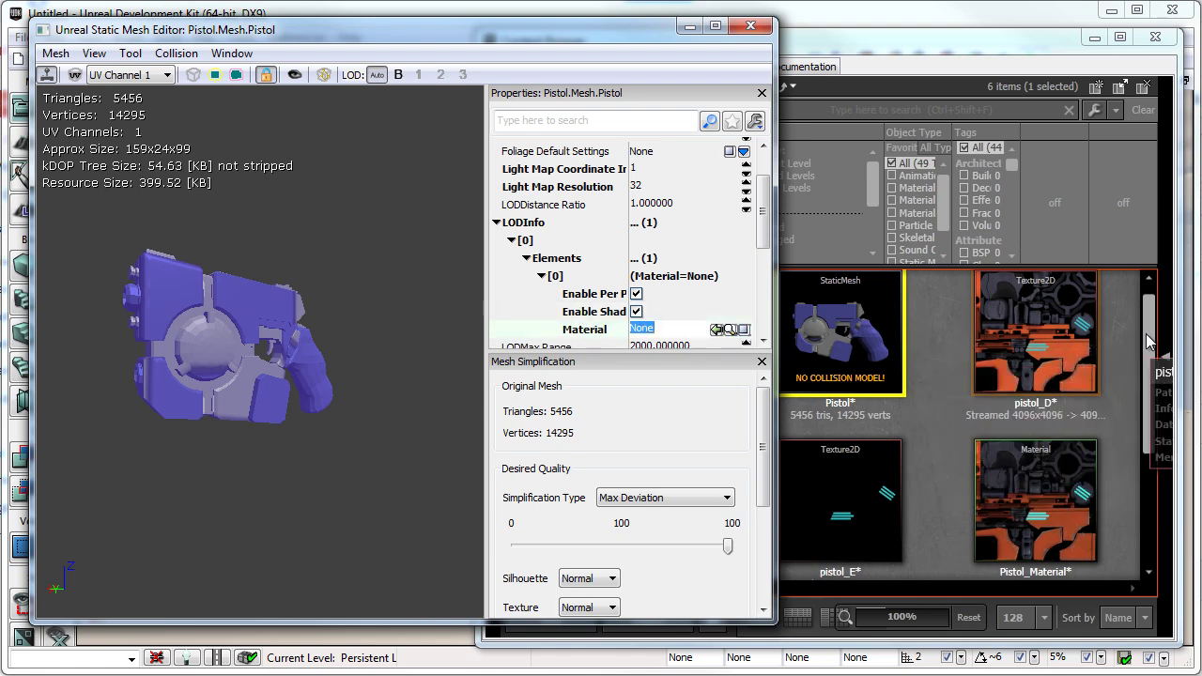
# Assign Pistol_Material from the Content Browser to the element's Material
pyautogui.moveTo(1150, 340); pyautogui.dragTo(1169, 404)
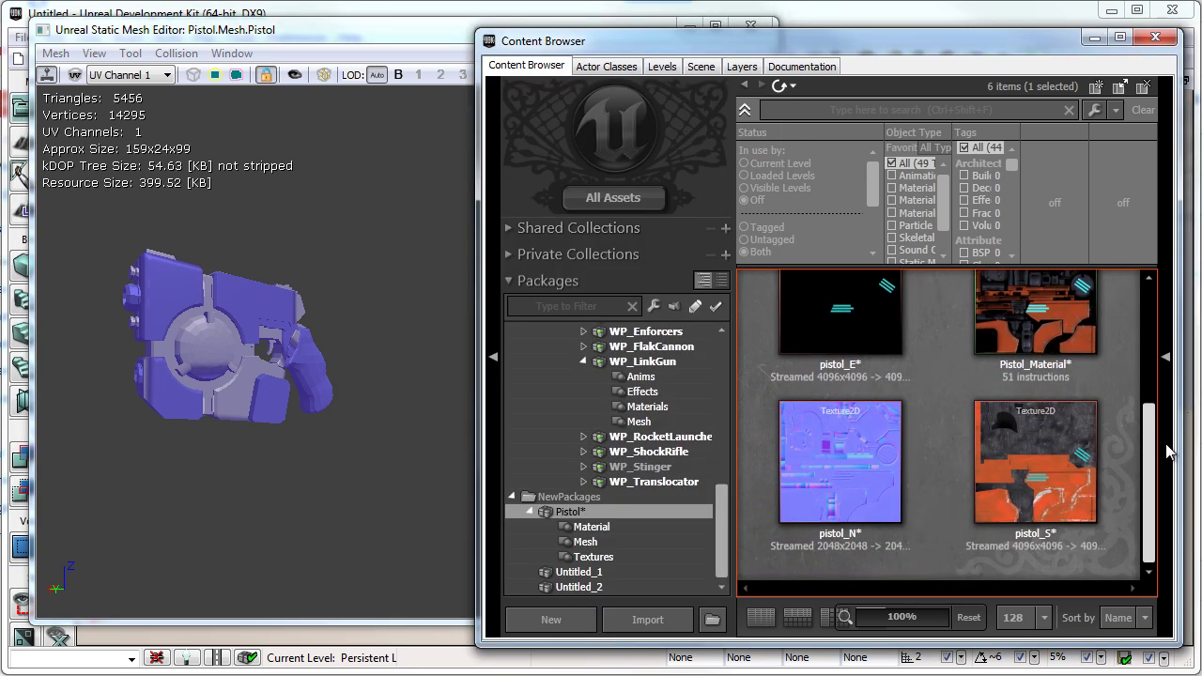
pyautogui.click(1028, 385)
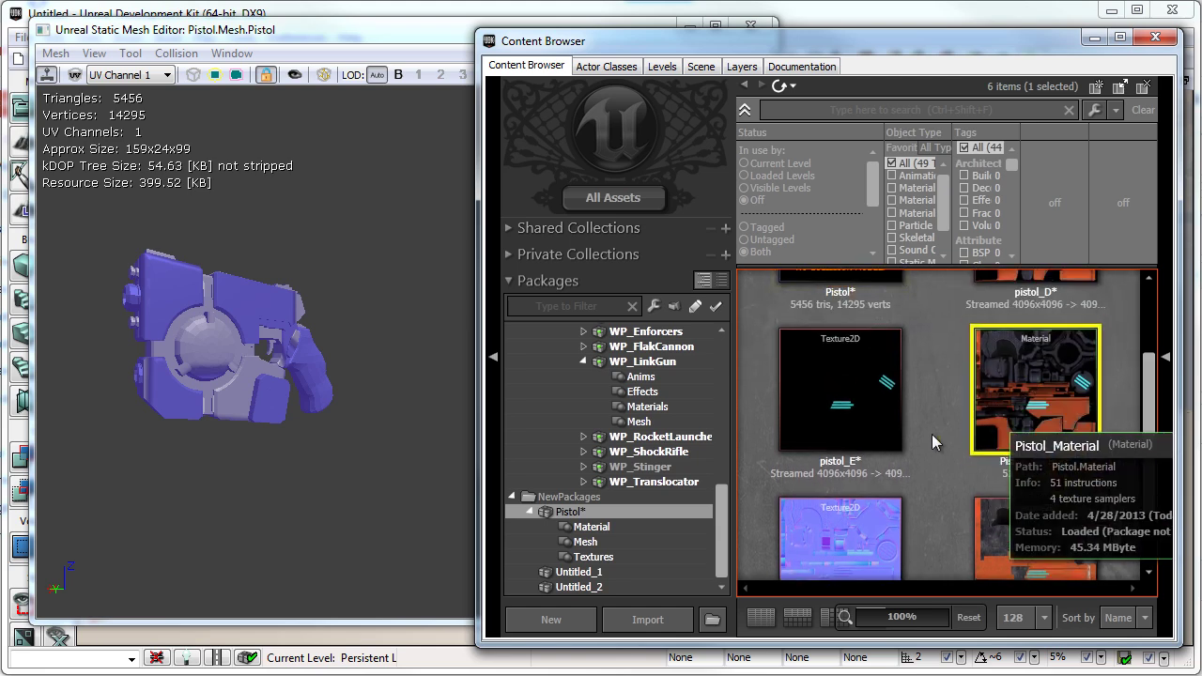
pyautogui.click(402, 18)
pyautogui.click(719, 329)
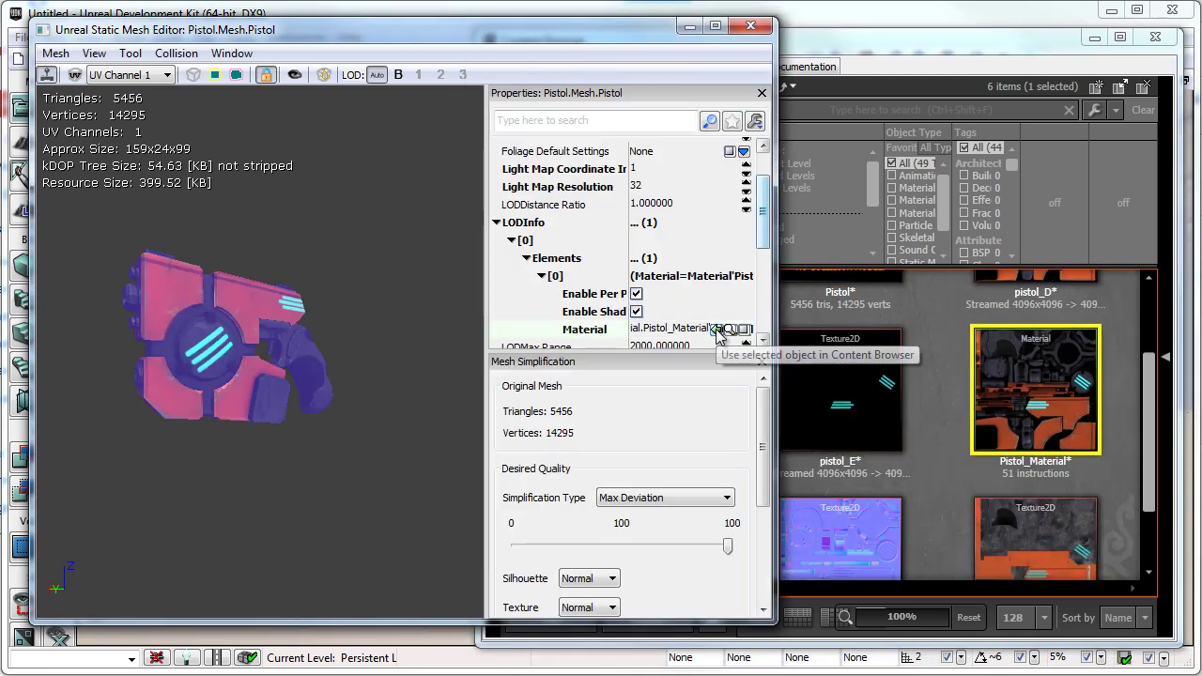
# Collapse LODInfo and orbit the textured pistol to view it side-on
pyautogui.click(526, 223)
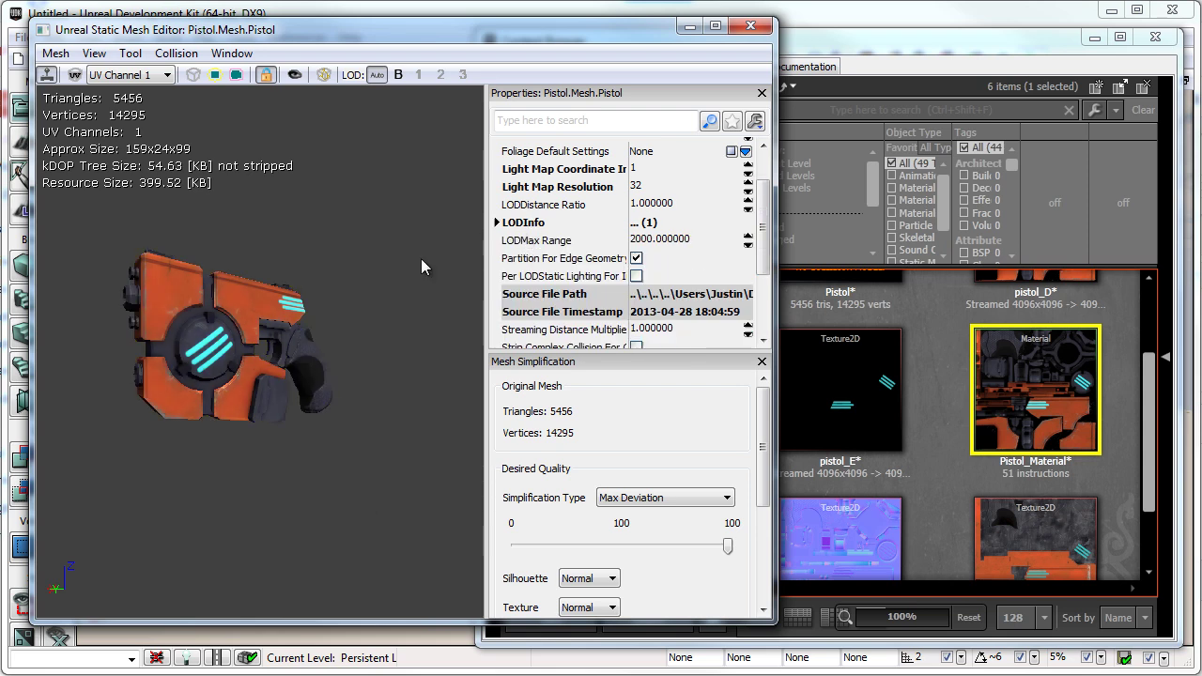
pyautogui.scroll(2, 215, 365)
pyautogui.scroll(3, 260, 342)
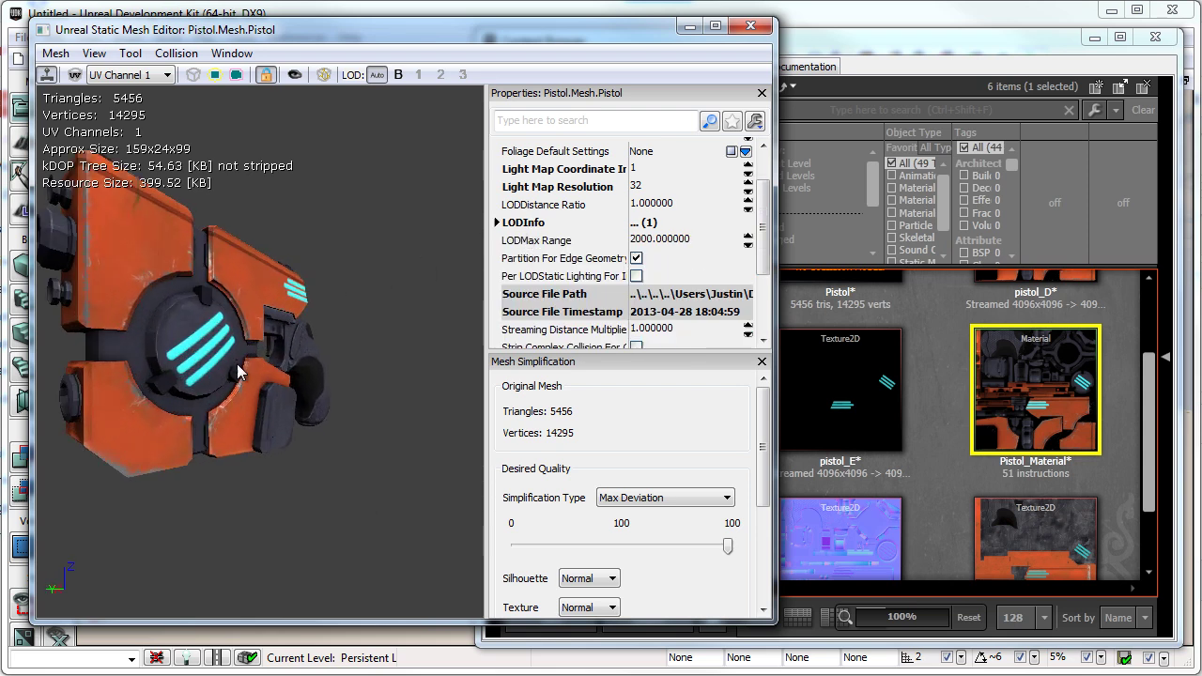
pyautogui.moveTo(237, 392)
pyautogui.mouseDown()
pyautogui.moveTo(484, 365)
pyautogui.moveTo(189, 372)
pyautogui.mouseUp()
pyautogui.moveTo(282, 331)
pyautogui.mouseDown()
pyautogui.moveTo(298, 335)
pyautogui.moveTo(278, 312)
pyautogui.mouseUp()
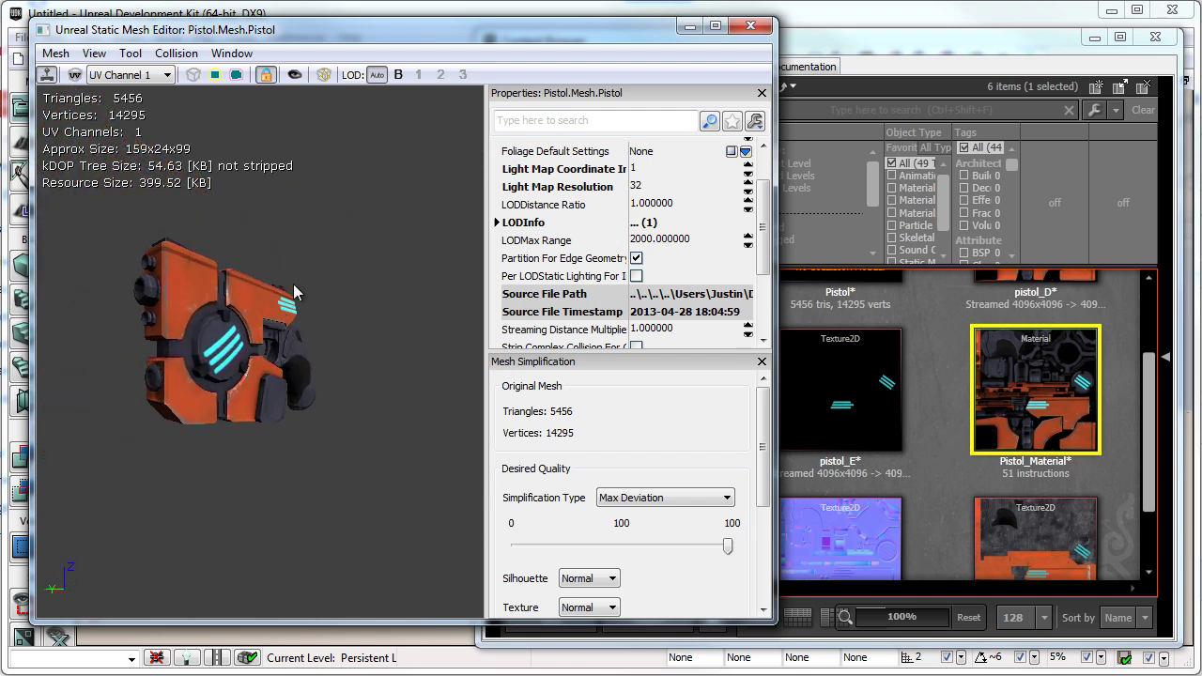